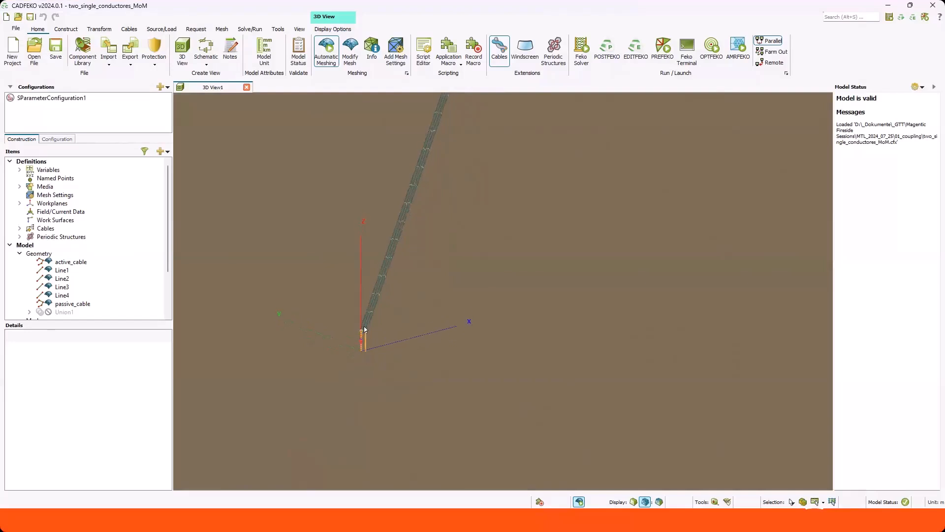
Examine the two parallel cables along their route and the vertical wires where they terminate at the far end.
{"action": "scroll", "coordinate": [363, 335], "scroll_direction": "down", "scroll_amount": 5}
{"action": "scroll", "coordinate": [361, 335], "scroll_direction": "down", "scroll_amount": 2}
{"action": "middle_click_drag", "start_coordinate": [506, 232], "coordinate": [414, 412]}
{"action": "middle_click_drag", "start_coordinate": [453, 222], "coordinate": [375, 348]}
{"action": "middle_click_drag", "start_coordinate": [635, 285], "coordinate": [418, 351]}
{"action": "middle_click_drag", "start_coordinate": [479, 251], "coordinate": [437, 261]}
{"action": "middle_click_drag", "start_coordinate": [639, 338], "coordinate": [320, 181]}
{"action": "middle_click_drag", "start_coordinate": [675, 342], "coordinate": [550, 299]}
{"action": "middle_click_drag", "start_coordinate": [642, 199], "coordinate": [599, 210]}
{"action": "scroll", "coordinate": [498, 223], "scroll_direction": "up", "scroll_amount": 5}
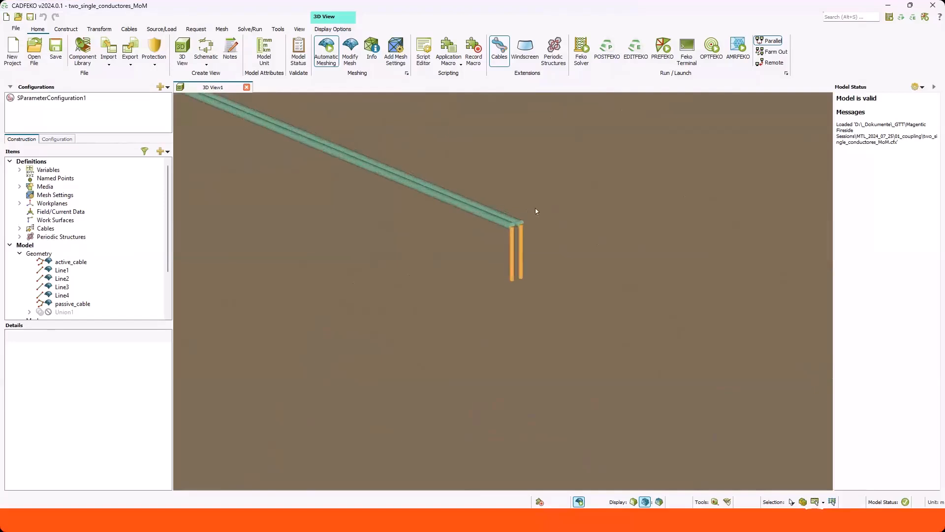
{"action": "scroll", "coordinate": [533, 207], "scroll_direction": "up", "scroll_amount": 3}
{"action": "scroll", "coordinate": [514, 223], "scroll_direction": "up", "scroll_amount": 4}
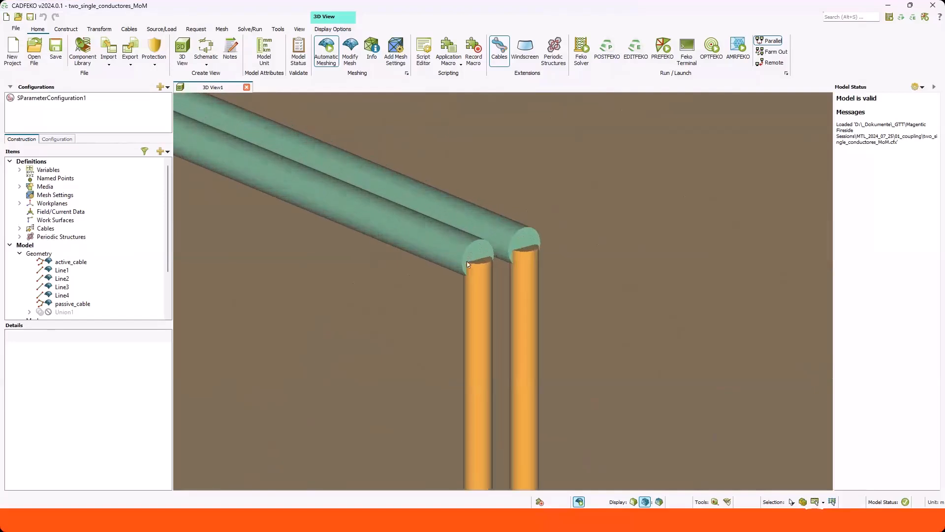
Inspect the vertical wires connecting both cables at the end near the coordinate origin.
{"action": "scroll", "coordinate": [680, 211], "scroll_direction": "down", "scroll_amount": 10}
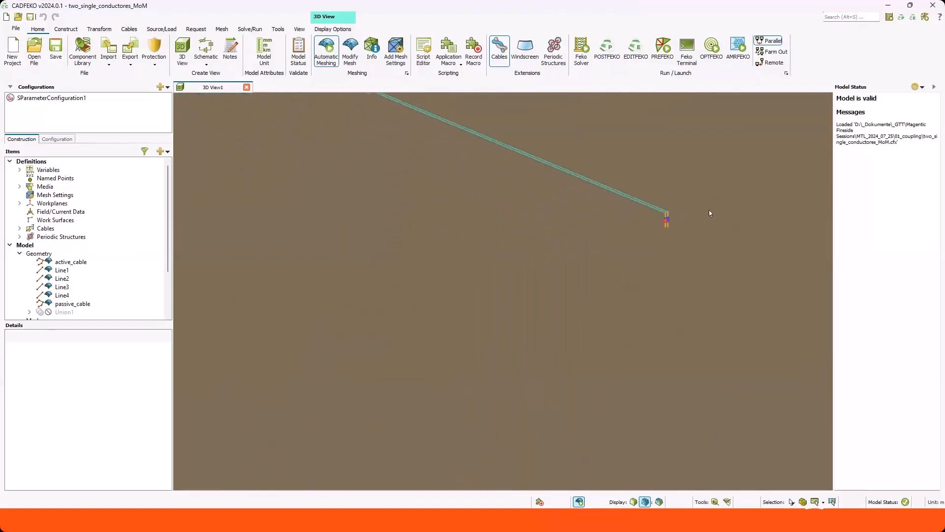
{"action": "scroll", "coordinate": [722, 210], "scroll_direction": "down", "scroll_amount": 4}
{"action": "scroll", "coordinate": [554, 214], "scroll_direction": "up", "scroll_amount": 12}
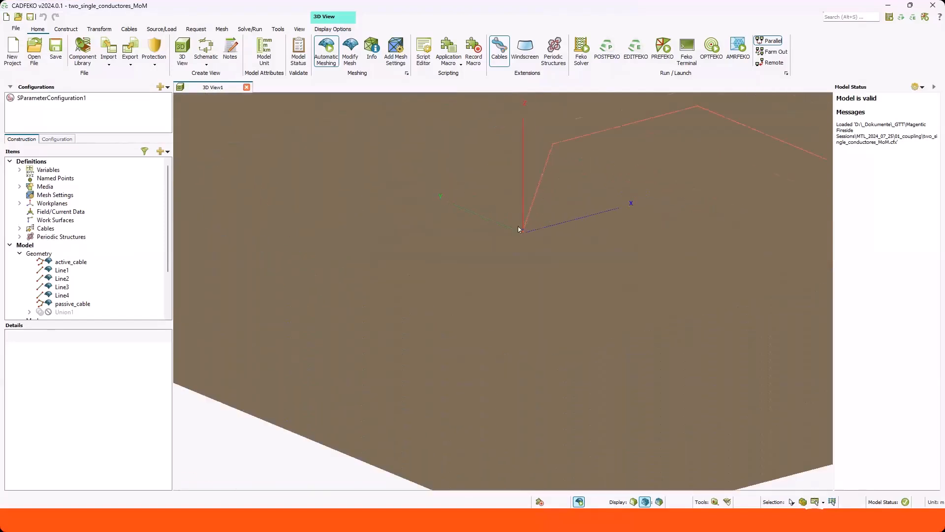
{"action": "scroll", "coordinate": [536, 236], "scroll_direction": "up", "scroll_amount": 5}
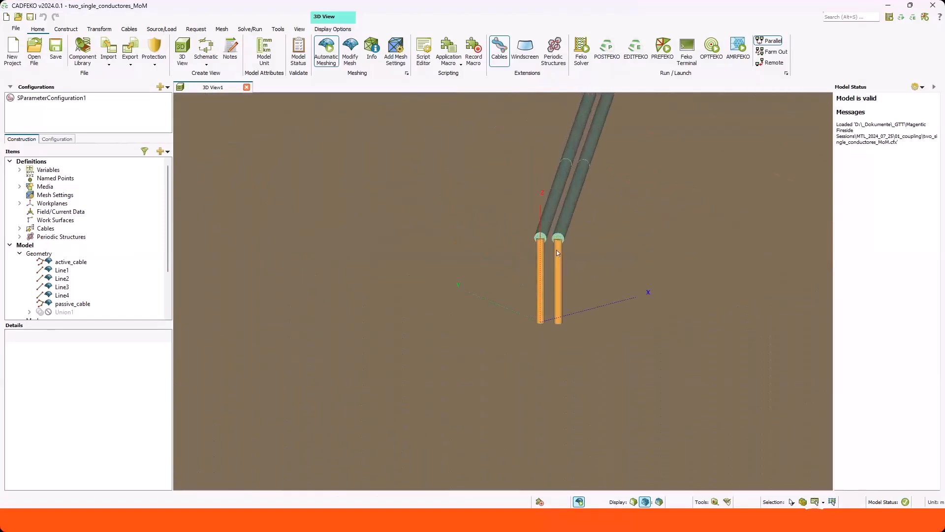
{"action": "scroll", "coordinate": [544, 275], "scroll_direction": "down", "scroll_amount": 5}
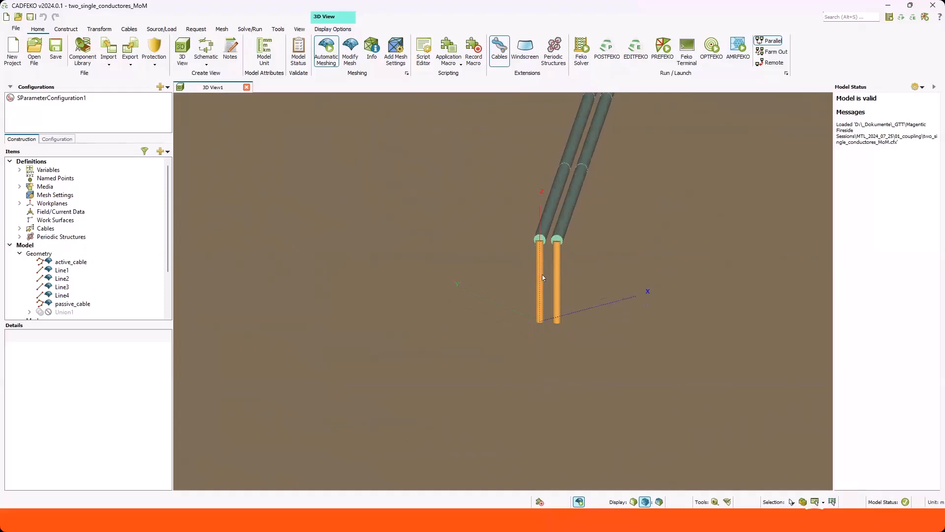
{"action": "scroll", "coordinate": [548, 274], "scroll_direction": "down", "scroll_amount": 1}
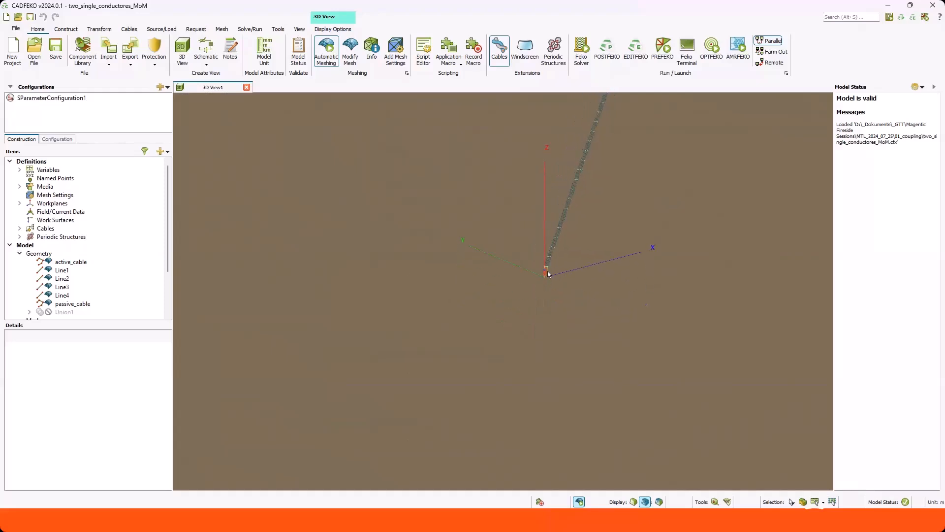
{"action": "middle_click_drag", "start_coordinate": [549, 275], "coordinate": [505, 317]}
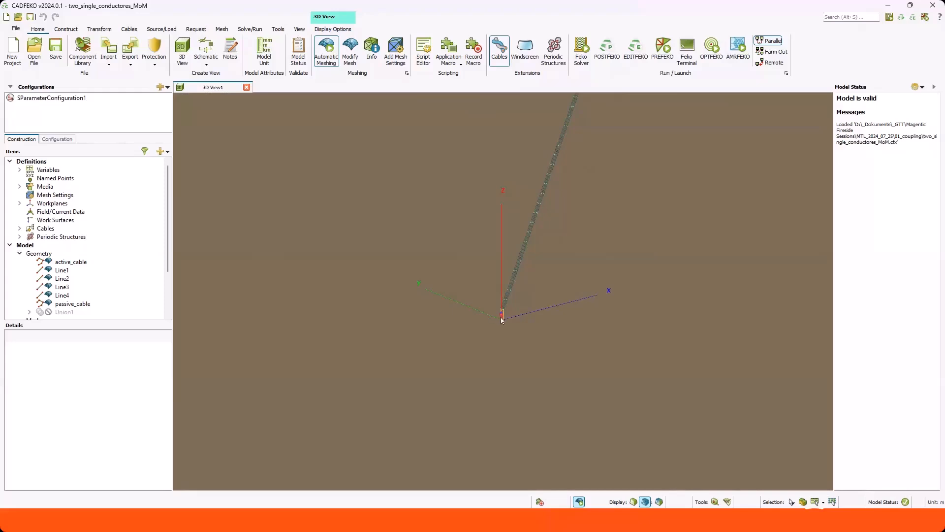
{"action": "scroll", "coordinate": [489, 315], "scroll_direction": "down", "scroll_amount": 2}
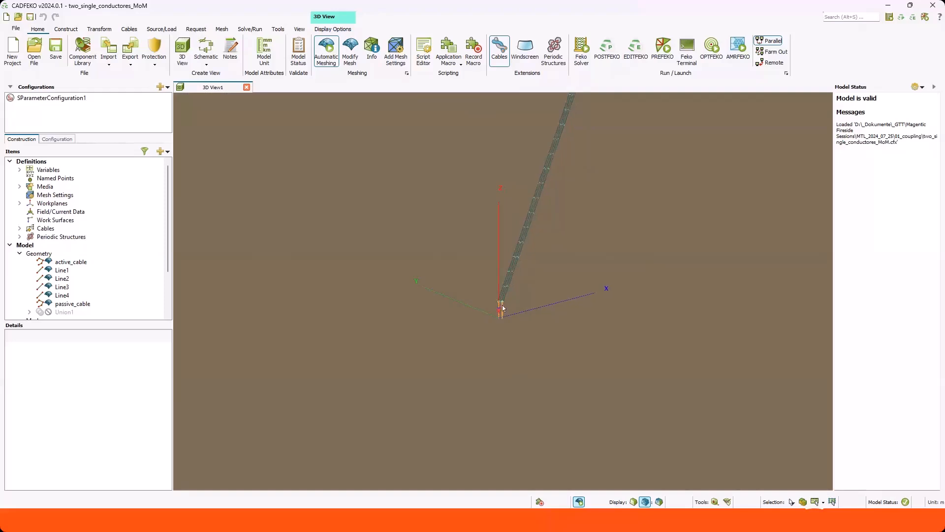
Follow the cable pair from the origin to its far-end terminals and back, checking the ports and loads.
{"action": "middle_click_drag", "start_coordinate": [507, 311], "coordinate": [370, 357]}
{"action": "middle_click_drag", "start_coordinate": [579, 274], "coordinate": [533, 364]}
{"action": "scroll", "coordinate": [533, 363], "scroll_direction": "down", "scroll_amount": 4}
{"action": "middle_click_drag", "start_coordinate": [635, 347], "coordinate": [383, 232]}
{"action": "middle_click_drag", "start_coordinate": [717, 323], "coordinate": [373, 232]}
{"action": "scroll", "coordinate": [597, 279], "scroll_direction": "up", "scroll_amount": 5}
{"action": "scroll", "coordinate": [626, 275], "scroll_direction": "up", "scroll_amount": 2}
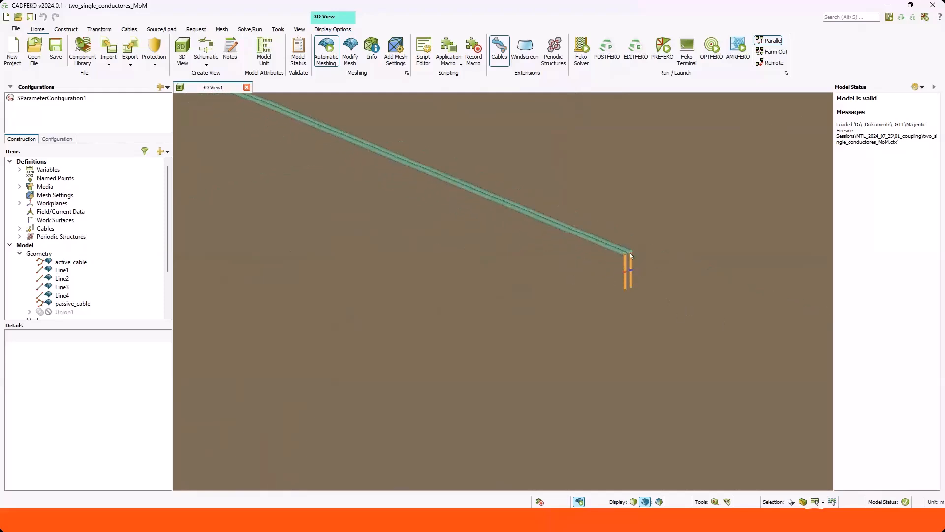
{"action": "scroll", "coordinate": [633, 271], "scroll_direction": "down", "scroll_amount": 3}
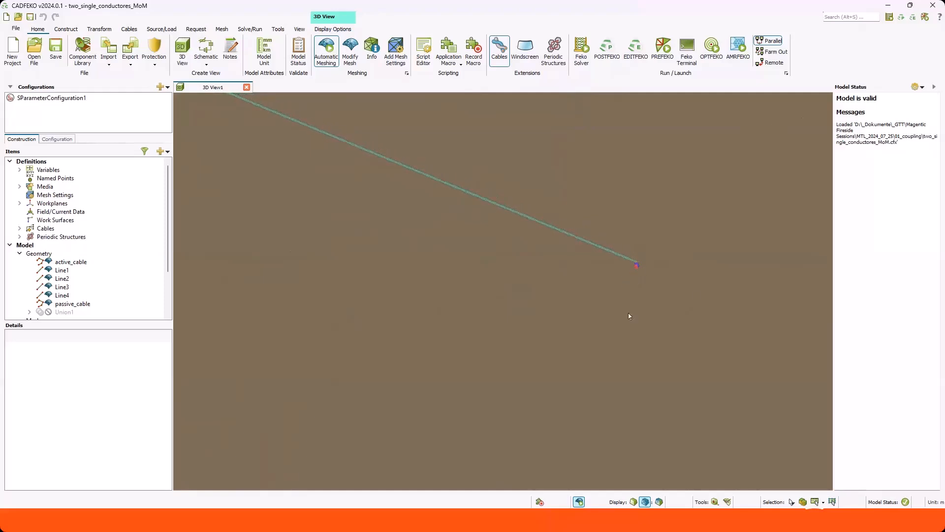
{"action": "scroll", "coordinate": [628, 314], "scroll_direction": "down", "scroll_amount": 5}
{"action": "middle_click_drag", "start_coordinate": [601, 320], "coordinate": [685, 294]}
{"action": "scroll", "coordinate": [376, 270], "scroll_direction": "up", "scroll_amount": 5}
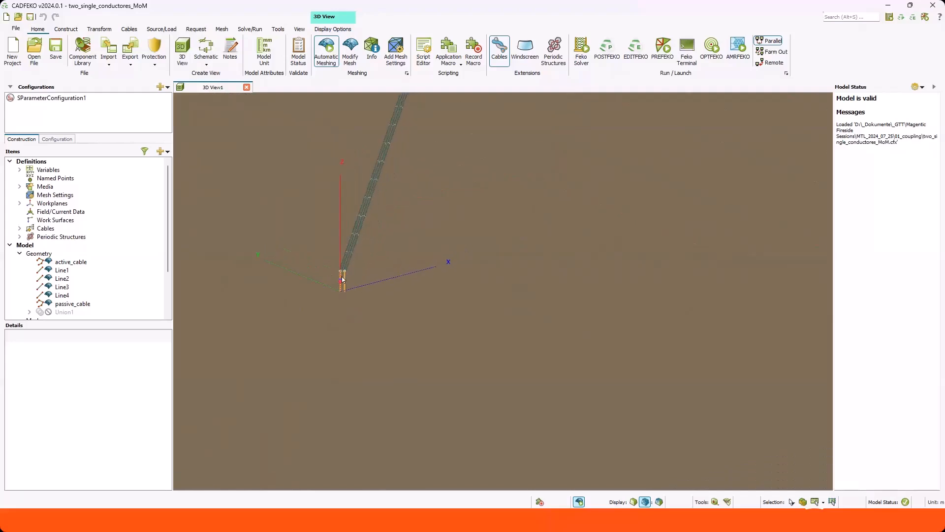
Open the solution frequency settings of the S-parameter configuration for review.
{"action": "left_click", "coordinate": [65, 139]}
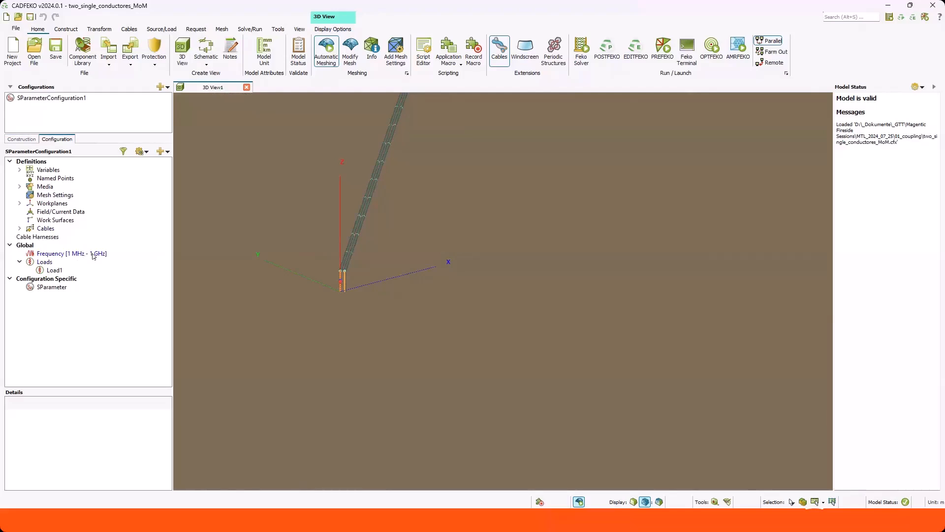
{"action": "double_click", "coordinate": [93, 254]}
{"action": "left_click_drag", "start_coordinate": [319, 182], "coordinate": [286, 112]}
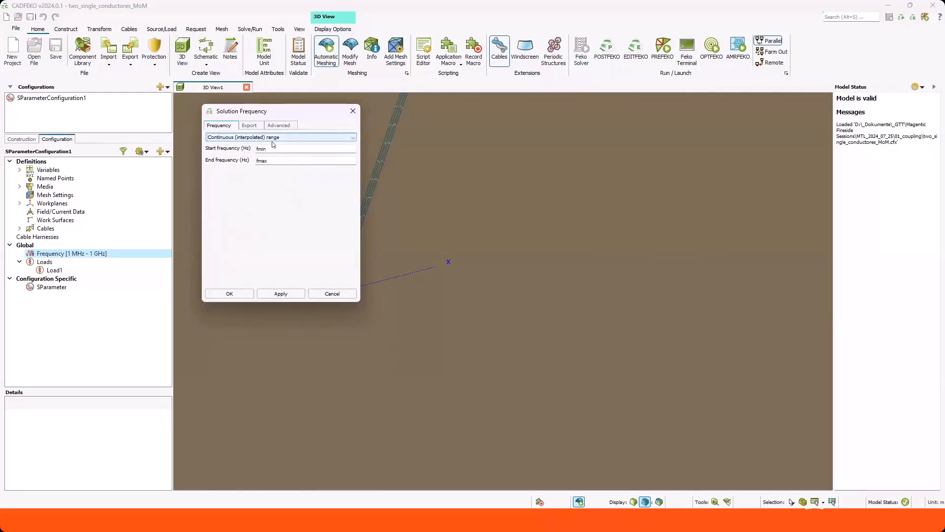
Try linearly spaced discrete points with 101 frequencies, return to the continuous (interpolated) range, and discard the changes.
{"action": "left_click", "coordinate": [235, 140]}
{"action": "left_click", "coordinate": [234, 158]}
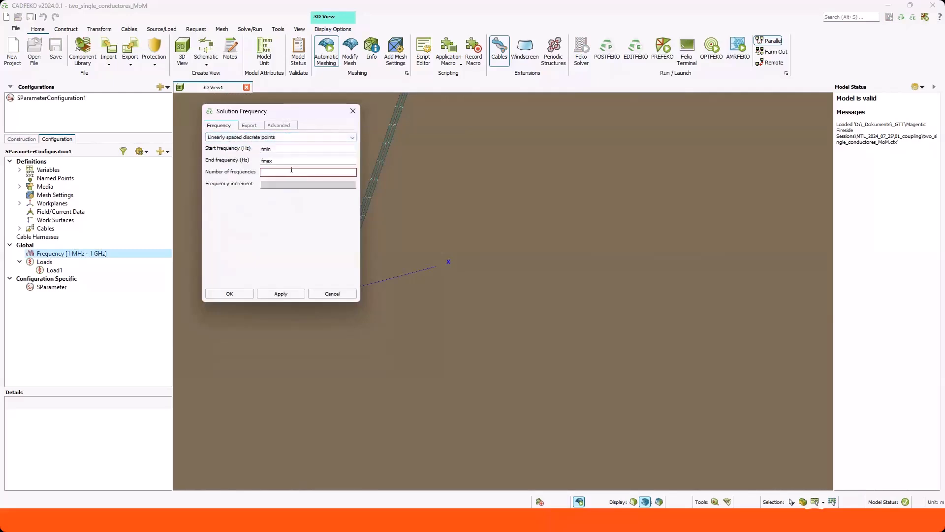
{"action": "type", "text": "101"}
{"action": "left_click_drag", "start_coordinate": [304, 172], "coordinate": [260, 182]}
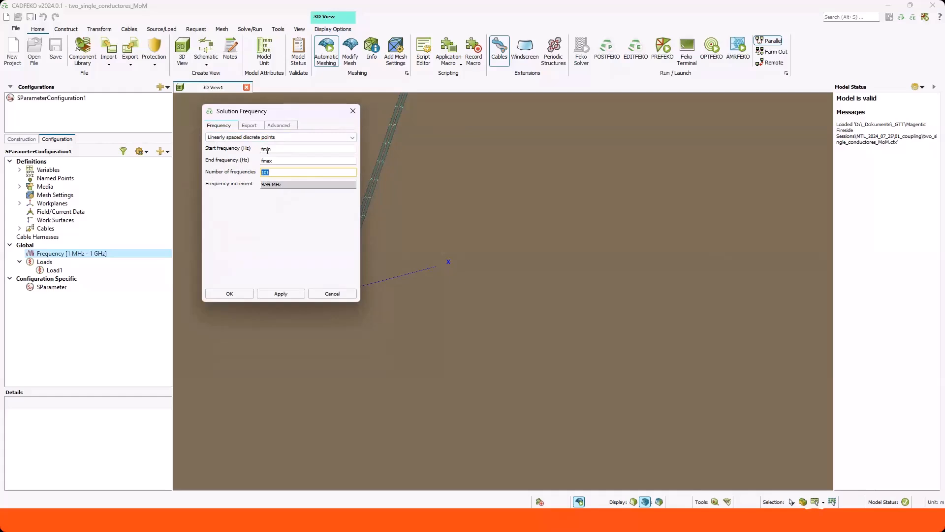
{"action": "left_click", "coordinate": [290, 138]}
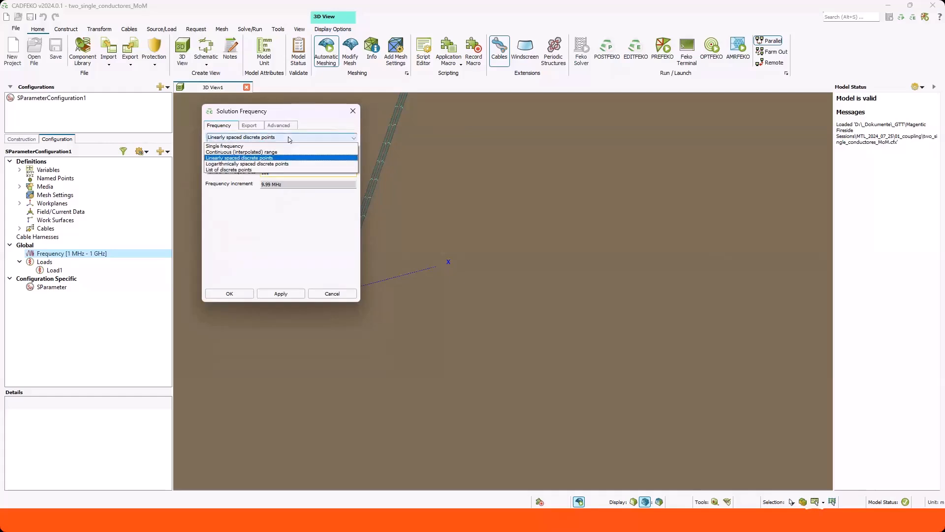
{"action": "left_click", "coordinate": [278, 151]}
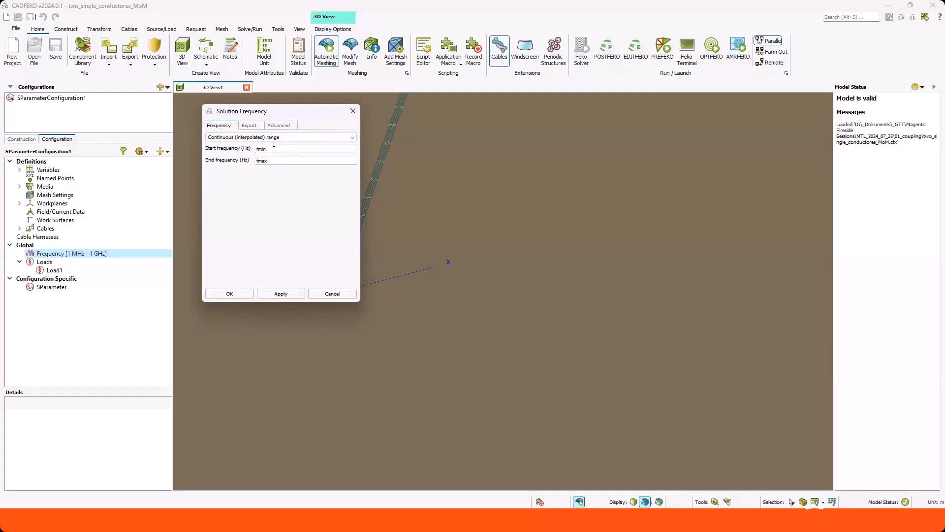
{"action": "left_click", "coordinate": [343, 295]}
{"action": "left_click_drag", "start_coordinate": [430, 298], "coordinate": [277, 316]}
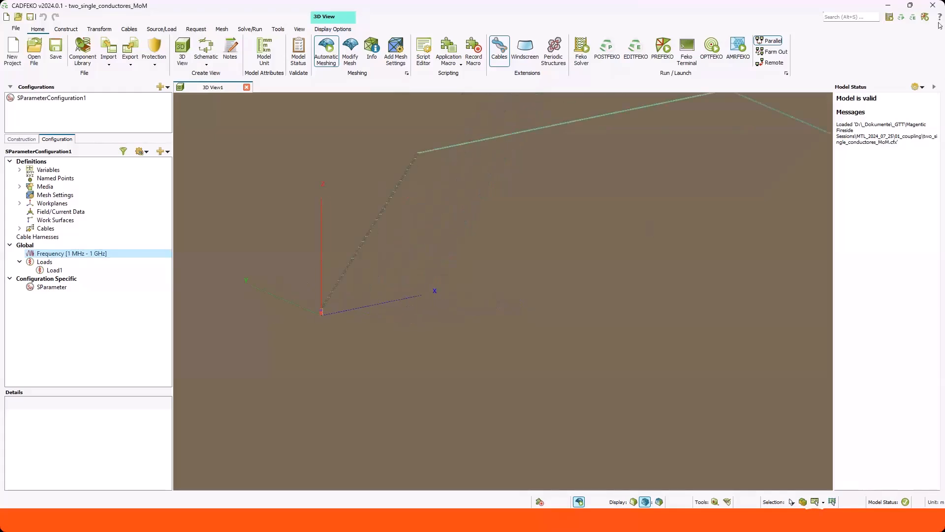
{"action": "left_click_drag", "start_coordinate": [669, 198], "coordinate": [512, 254]}
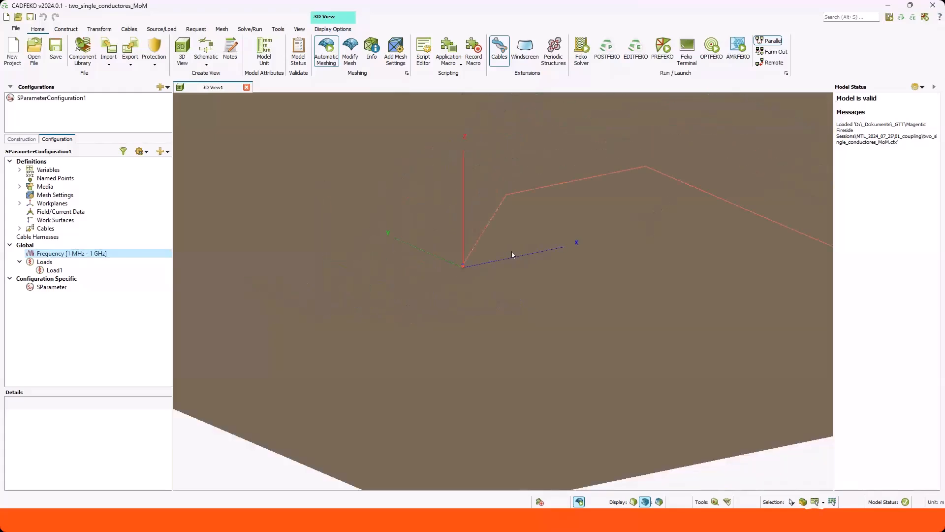
{"action": "left_click", "coordinate": [30, 140]}
{"action": "left_click", "coordinate": [51, 139]}
{"action": "left_click", "coordinate": [24, 139]}
{"action": "left_click", "coordinate": [55, 139]}
{"action": "mouse_move", "coordinate": [528, 302]}
{"action": "left_mouse_down"}
{"action": "mouse_move", "coordinate": [502, 285]}
{"action": "mouse_move", "coordinate": [523, 302]}
{"action": "mouse_move", "coordinate": [428, 287]}
{"action": "mouse_move", "coordinate": [589, 198]}
{"action": "left_mouse_up"}
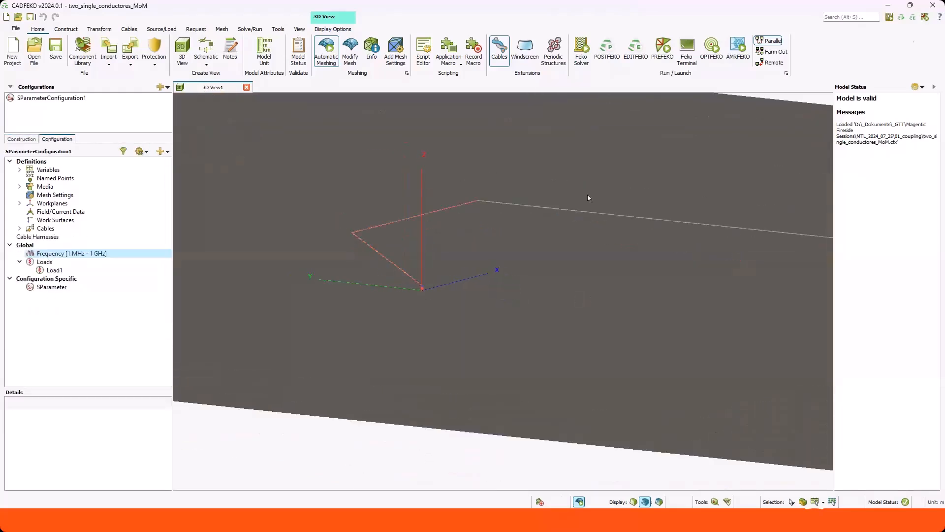
Switch to POSTFEKO and plot the SParameter result of the MoM model on a new Cartesian graph.
{"action": "left_click", "coordinate": [913, 18]}
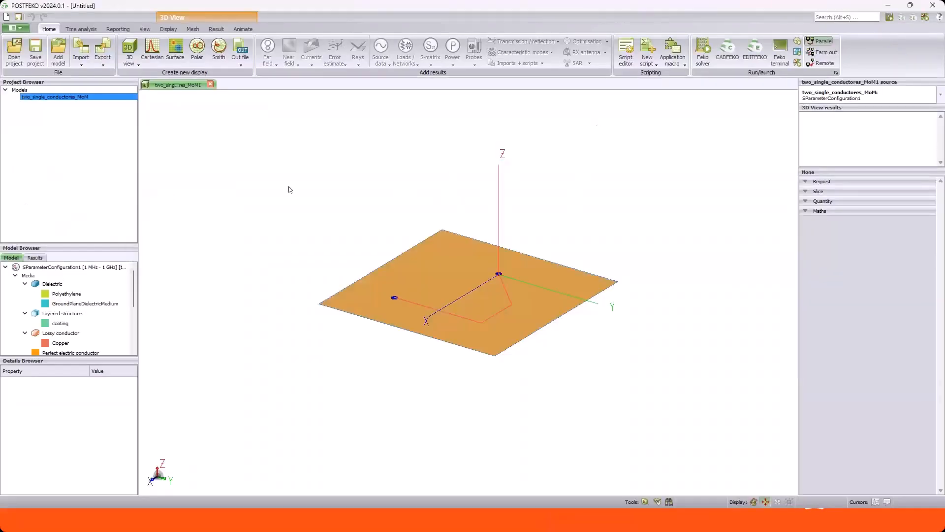
{"action": "left_click", "coordinate": [158, 60]}
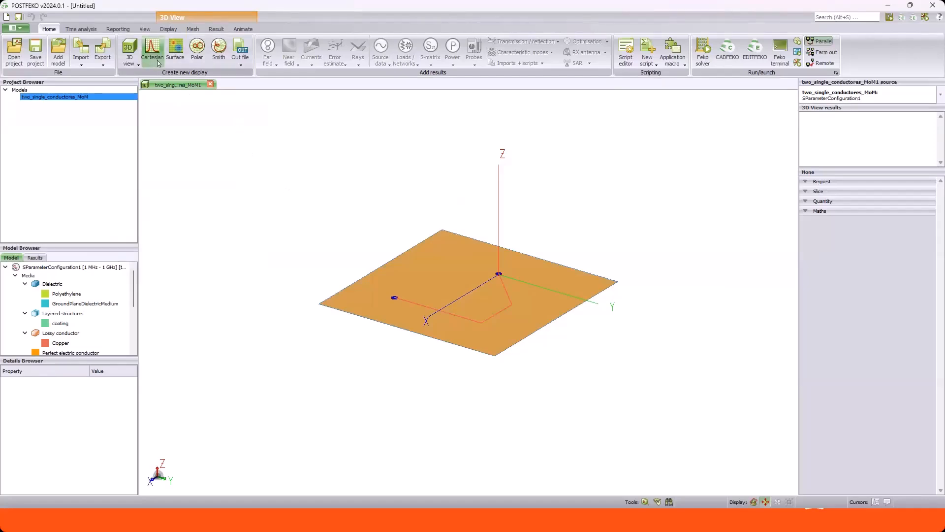
{"action": "left_click", "coordinate": [425, 62]}
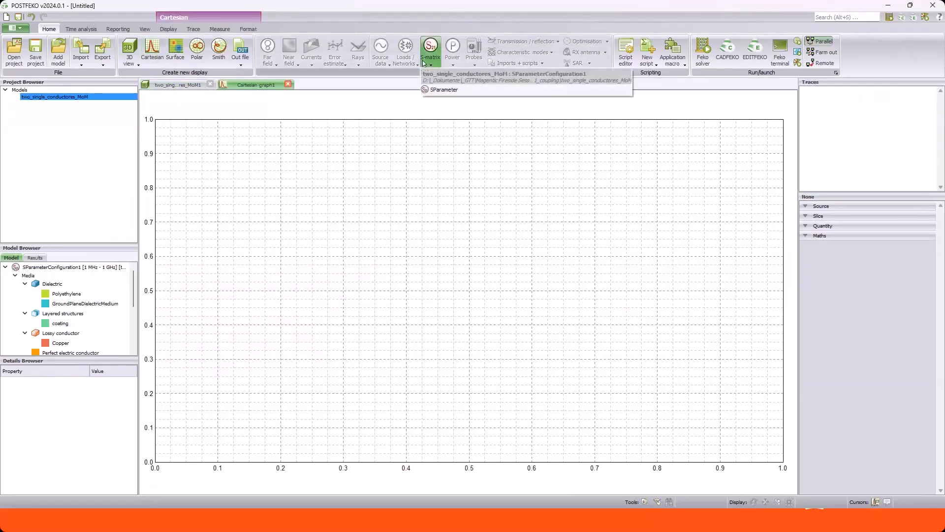
{"action": "left_click", "coordinate": [440, 90]}
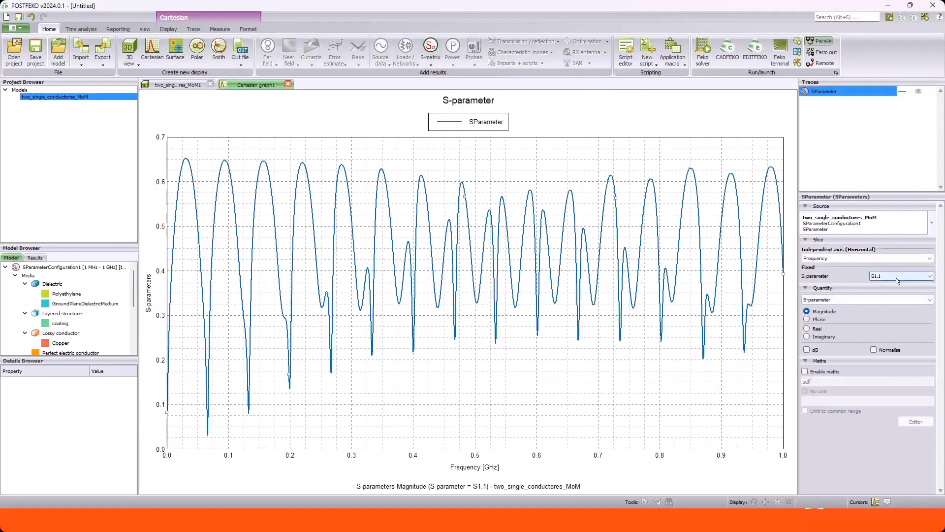
Show the trace as S1,2 magnitude in dB and rename the trace MoM.
{"action": "scroll", "coordinate": [897, 281], "scroll_direction": "down", "scroll_amount": 1}
{"action": "left_click", "coordinate": [807, 350]}
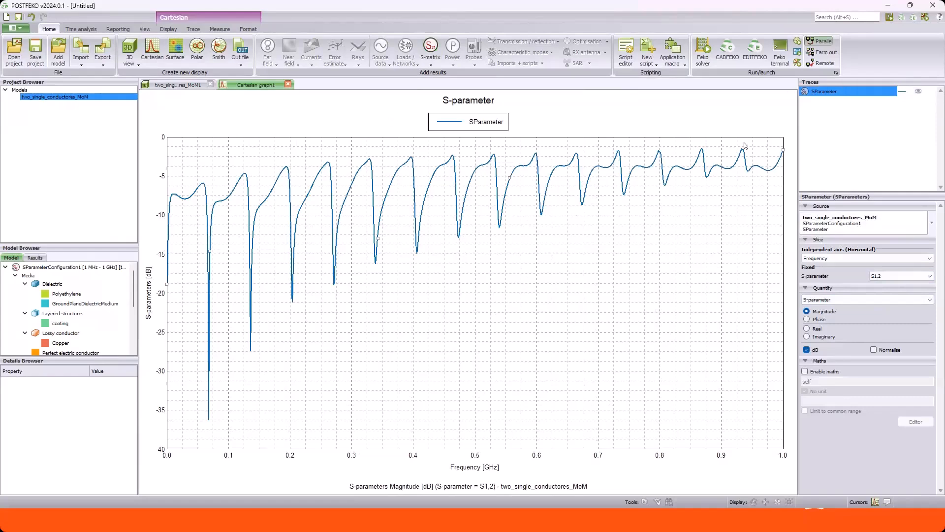
{"action": "right_click", "coordinate": [842, 94]}
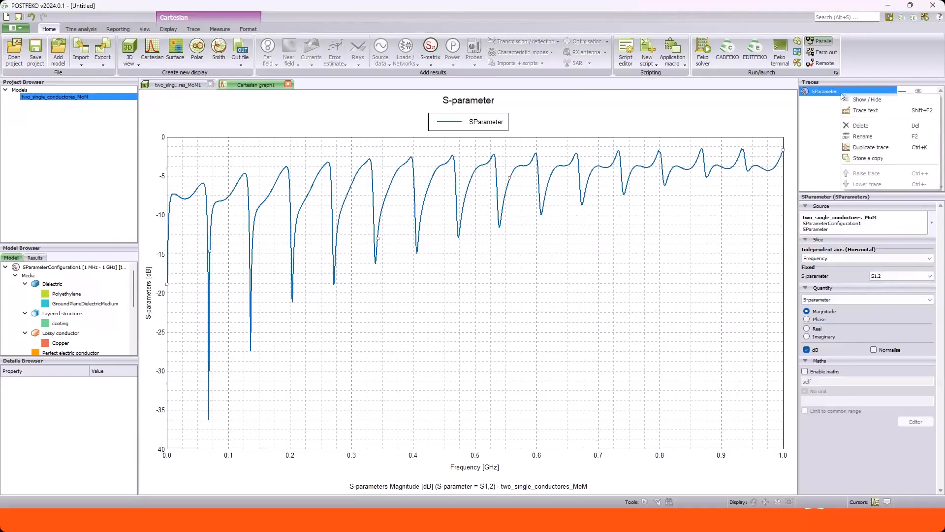
{"action": "left_click", "coordinate": [863, 136]}
{"action": "type", "text": "MoM"}
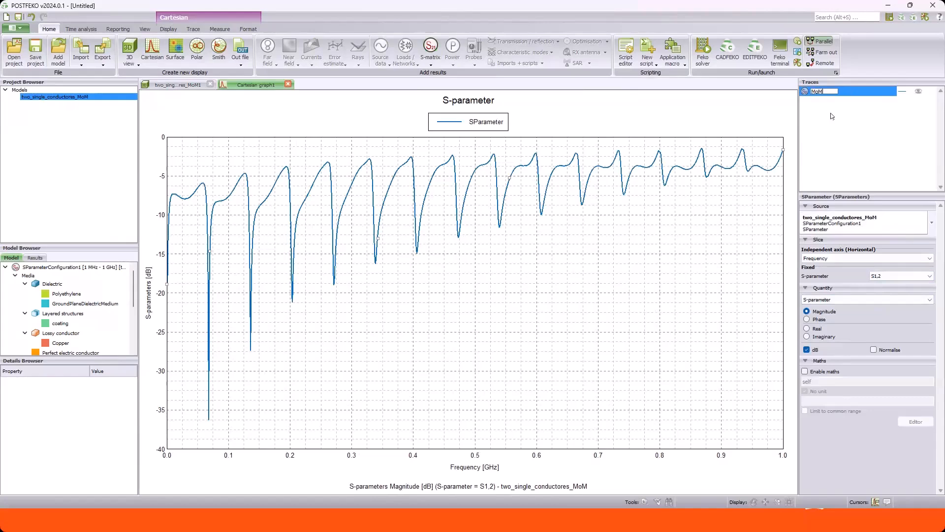
{"action": "key", "text": "Return"}
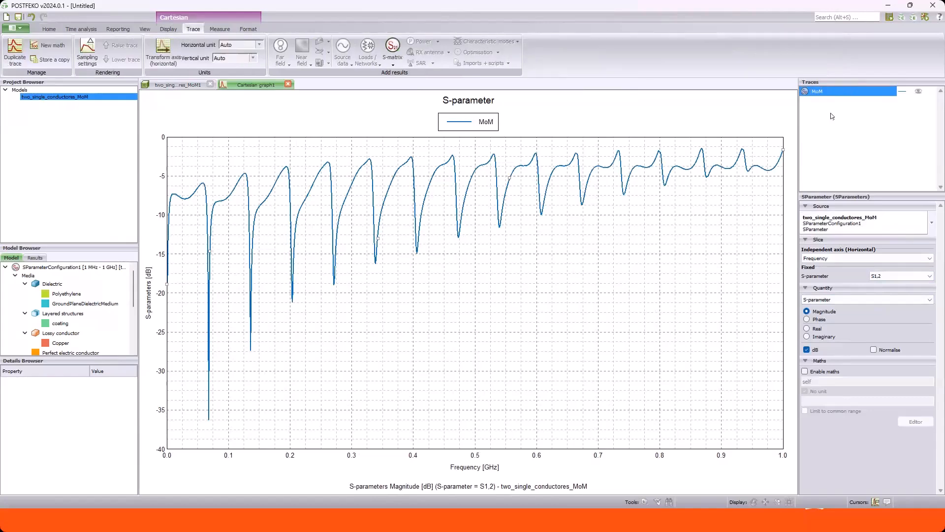
Set the MoM trace's line colour to black.
{"action": "left_click", "coordinate": [250, 29]}
{"action": "left_click", "coordinate": [192, 62]}
{"action": "left_click", "coordinate": [189, 74]}
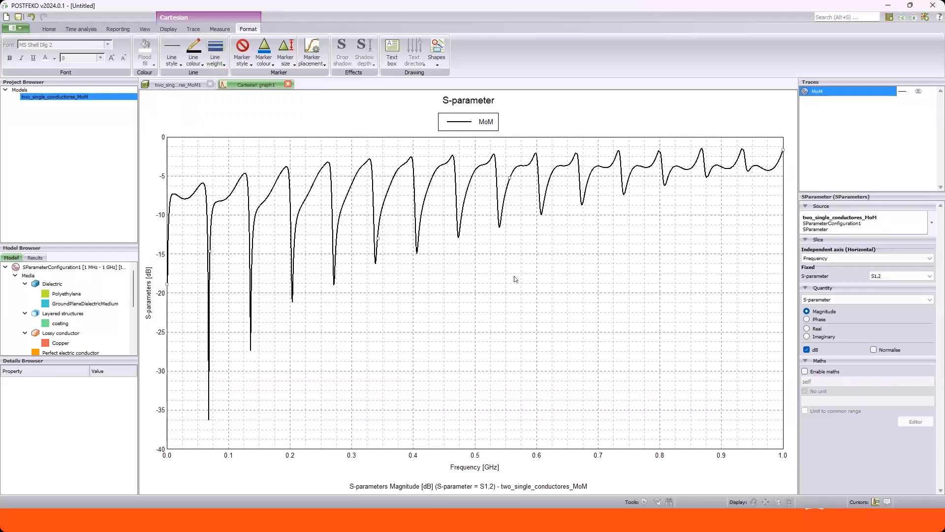
Review the legend entry settings of the MoM trace and keep them as they are.
{"action": "right_click", "coordinate": [840, 93]}
{"action": "left_click", "coordinate": [857, 114]}
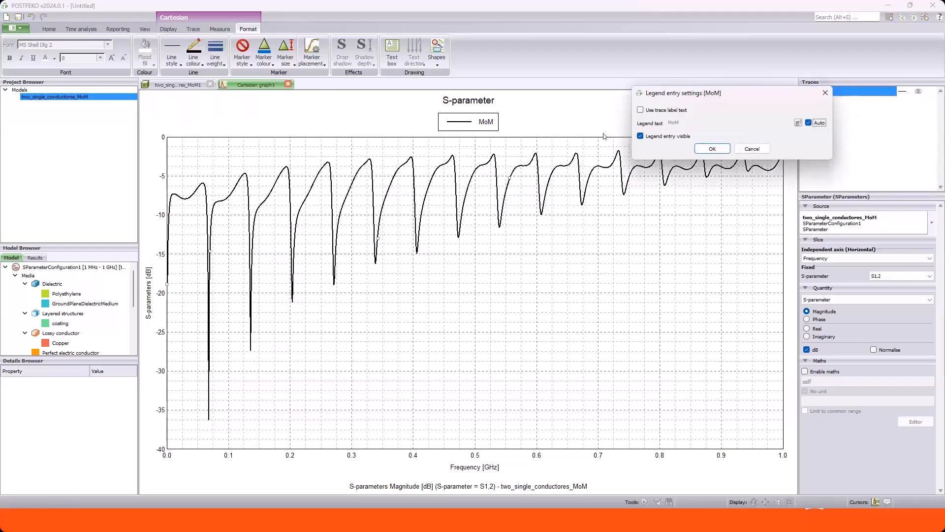
{"action": "left_click", "coordinate": [714, 146]}
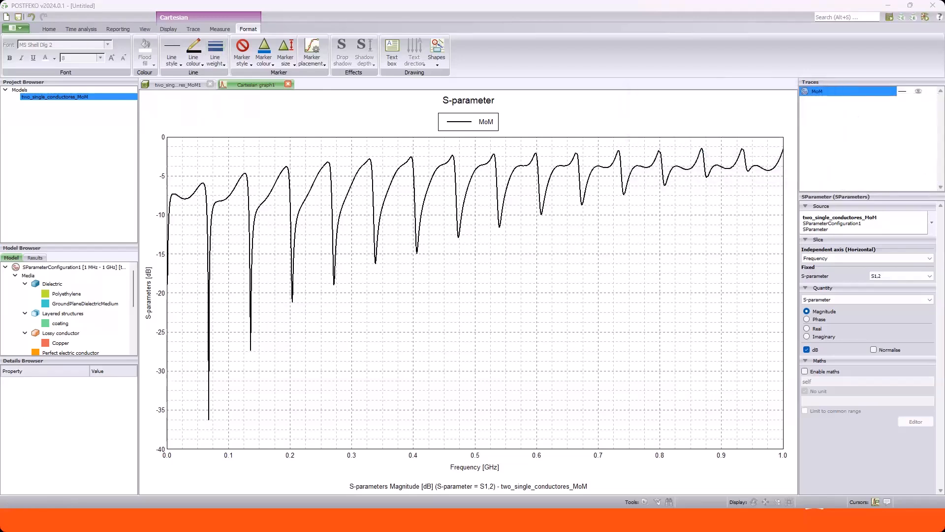
Switch back to CADFEKO and inspect the junction of the two cables with their vertical wires near the origin.
{"action": "key", "text": "alt+Tab"}
{"action": "mouse_move", "coordinate": [318, 256]}
{"action": "left_mouse_down"}
{"action": "mouse_move", "coordinate": [311, 271]}
{"action": "mouse_move", "coordinate": [370, 266]}
{"action": "left_mouse_up"}
{"action": "scroll", "coordinate": [369, 266], "scroll_direction": "down", "scroll_amount": 2}
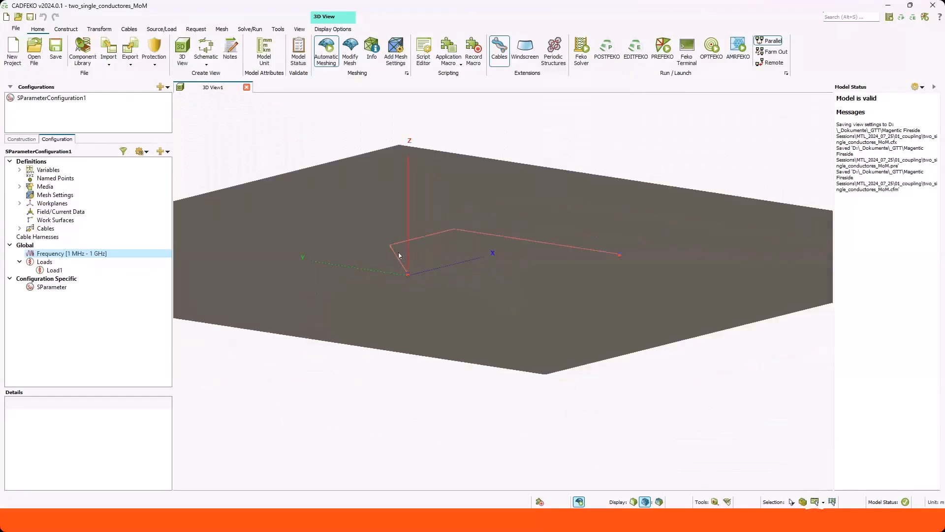
{"action": "scroll", "coordinate": [371, 266], "scroll_direction": "up", "scroll_amount": 5}
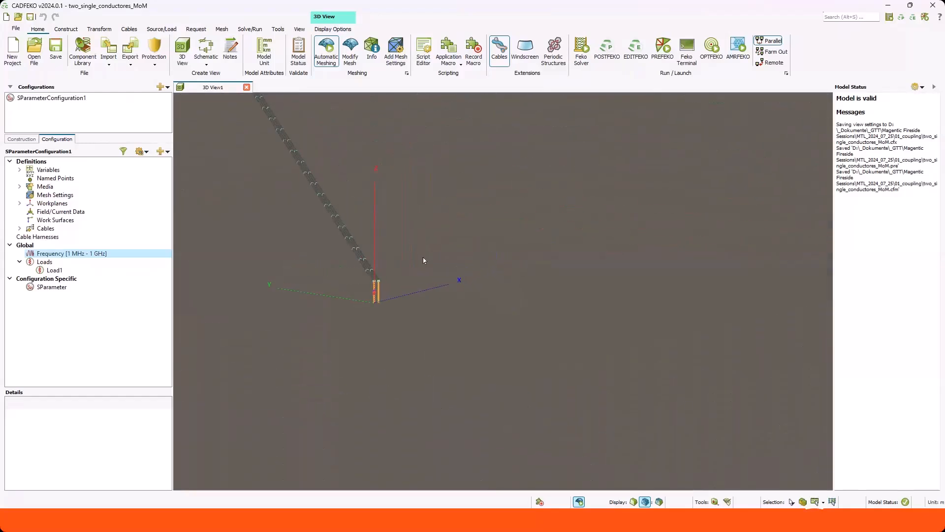
{"action": "scroll", "coordinate": [377, 283], "scroll_direction": "up", "scroll_amount": 8}
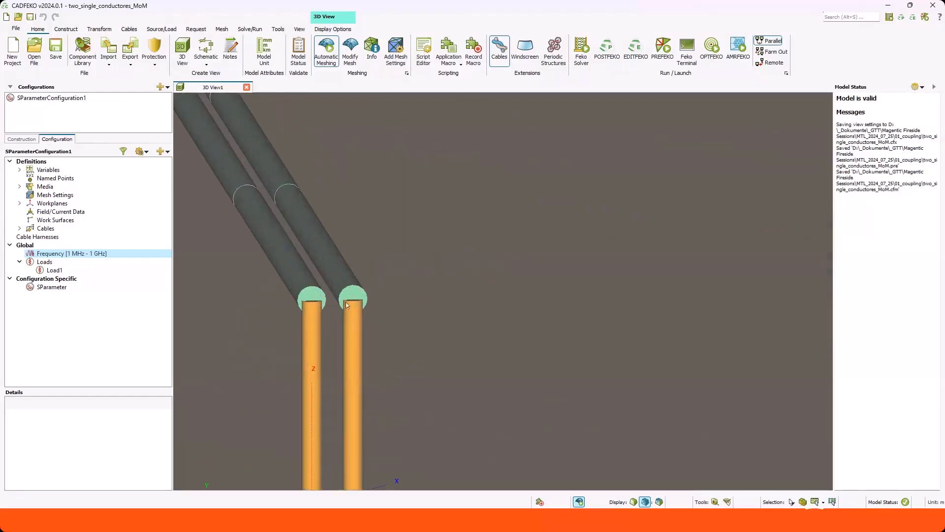
Measure the distance between the upper ends of the two vertical wires near the origin.
{"action": "left_click", "coordinate": [715, 502]}
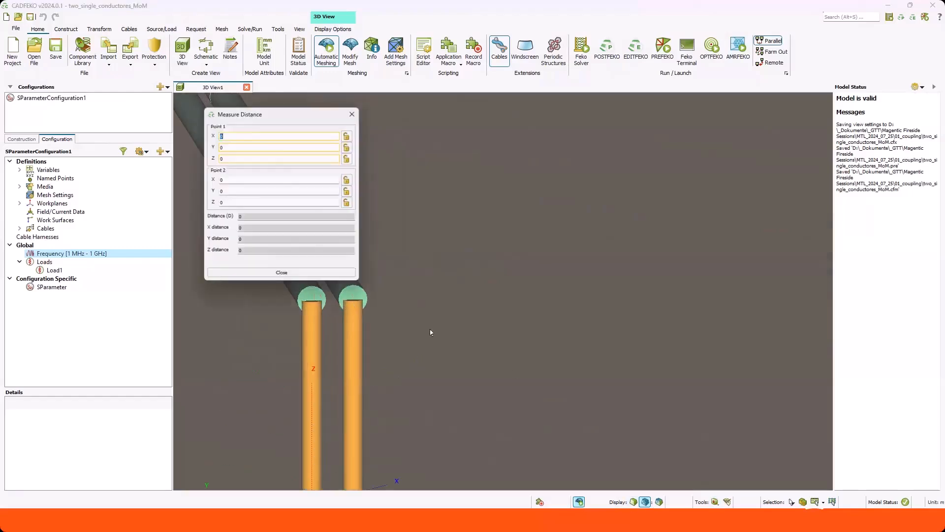
{"action": "left_click", "coordinate": [633, 501]}
{"action": "left_click_drag", "start_coordinate": [507, 404], "coordinate": [489, 347]}
{"action": "scroll", "coordinate": [400, 374], "scroll_direction": "down", "scroll_amount": 8}
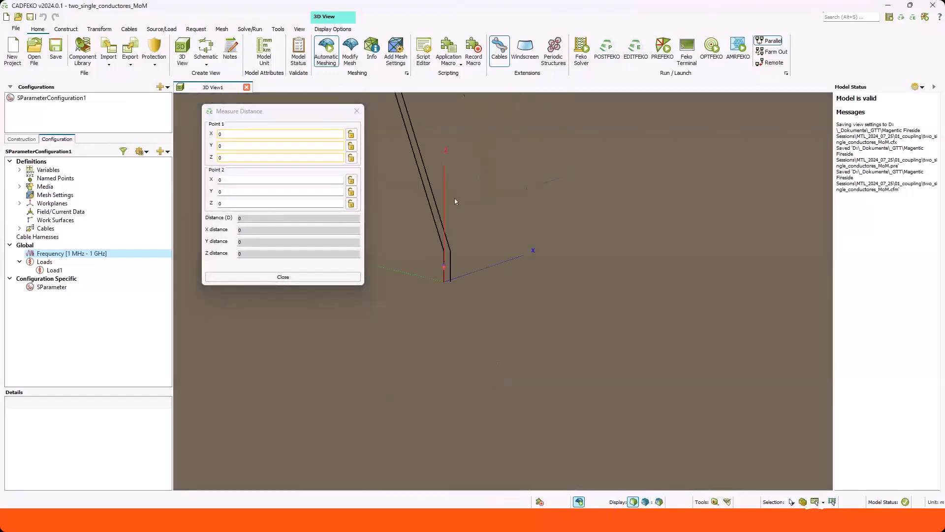
{"action": "scroll", "coordinate": [443, 235], "scroll_direction": "up", "scroll_amount": 4}
{"action": "scroll", "coordinate": [442, 235], "scroll_direction": "up", "scroll_amount": 2}
{"action": "left_click", "coordinate": [442, 216]}
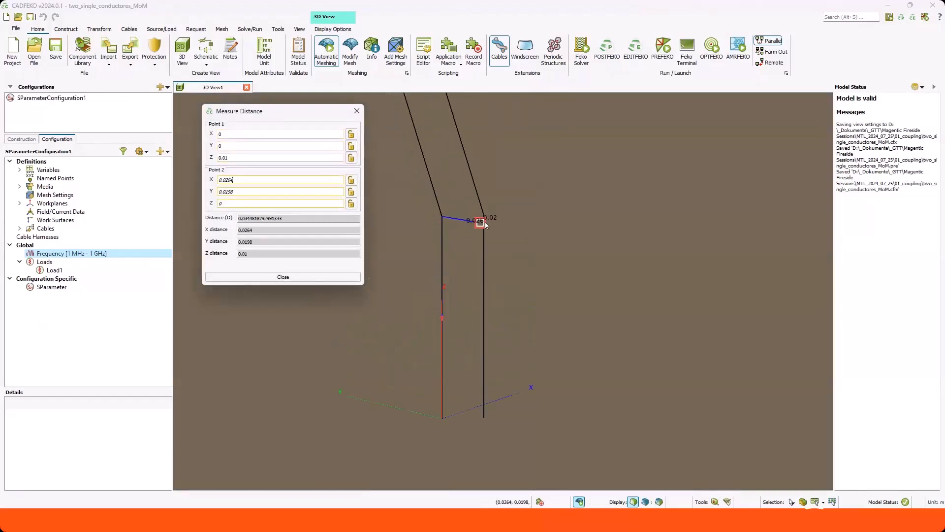
{"action": "left_click", "coordinate": [482, 216]}
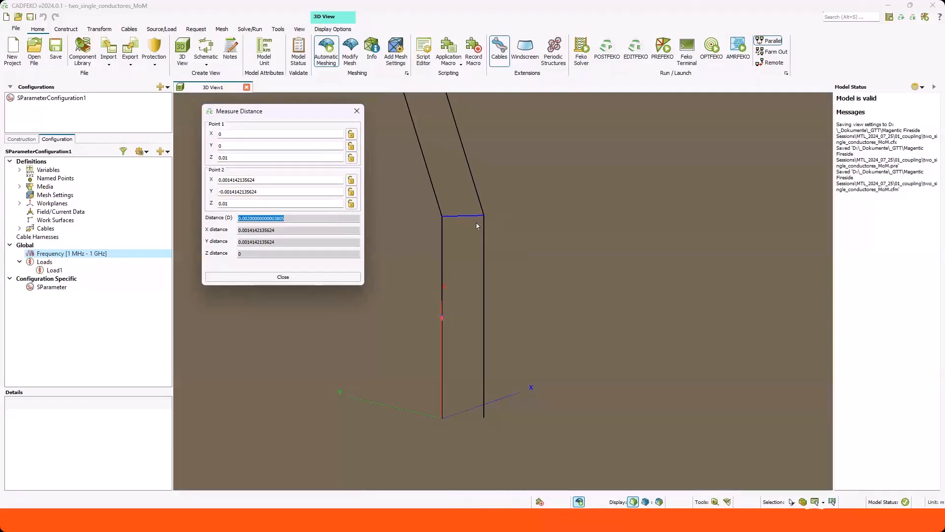
{"action": "left_click", "coordinate": [295, 276]}
Open the project two_single_conductores_MTL_2_harnesses.cfx and inspect its two parallel cable paths near the origin.
{"action": "scroll", "coordinate": [330, 268], "scroll_direction": "down", "scroll_amount": 5}
{"action": "scroll", "coordinate": [344, 251], "scroll_direction": "down", "scroll_amount": 1}
{"action": "left_click", "coordinate": [36, 52]}
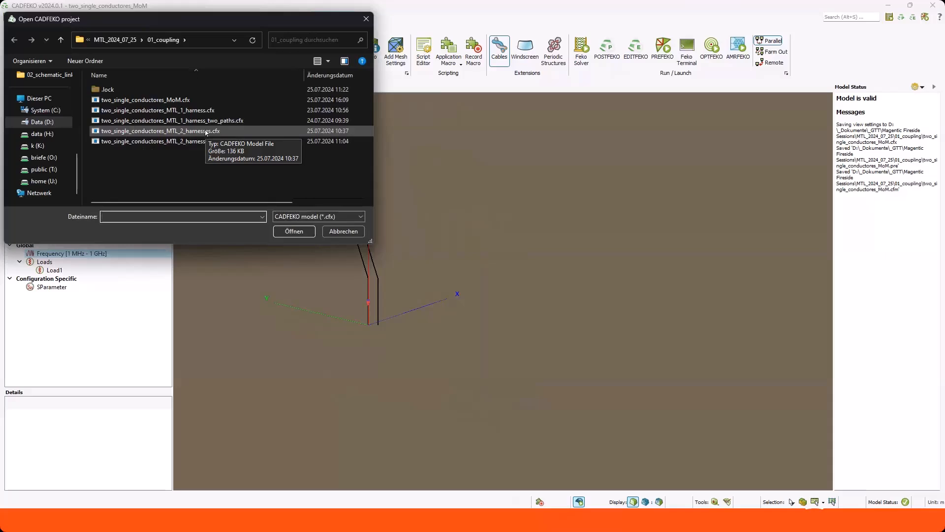
{"action": "double_click", "coordinate": [205, 131]}
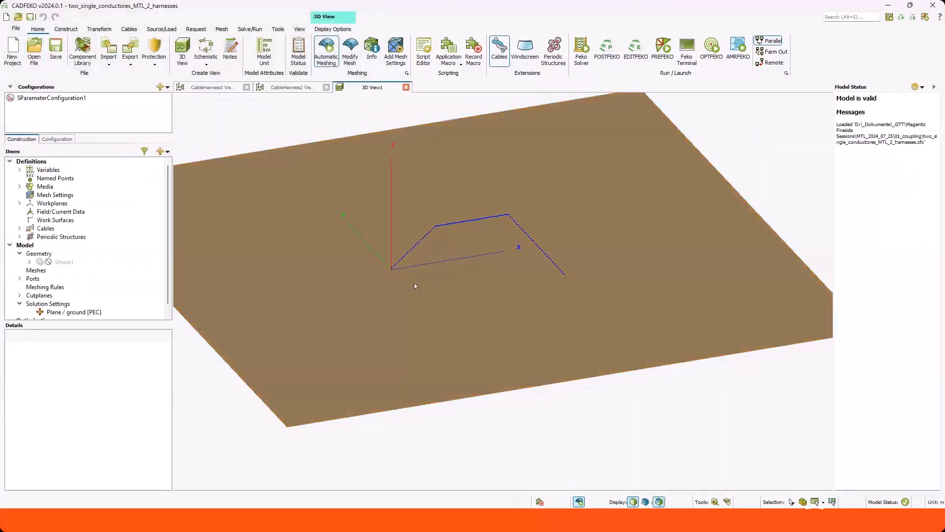
{"action": "left_click_drag", "start_coordinate": [415, 285], "coordinate": [352, 285]}
{"action": "scroll", "coordinate": [399, 255], "scroll_direction": "up", "scroll_amount": 10}
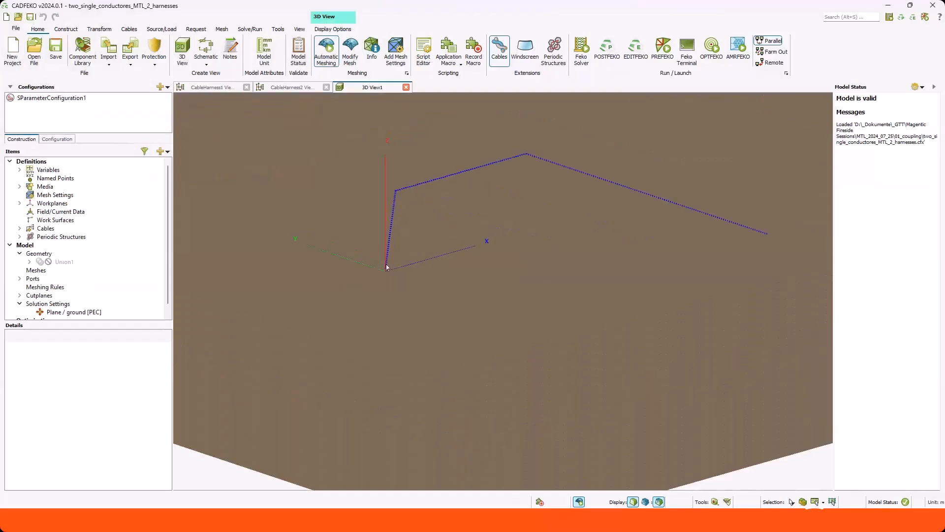
{"action": "mouse_move", "coordinate": [388, 277]}
{"action": "left_mouse_down"}
{"action": "mouse_move", "coordinate": [358, 284]}
{"action": "mouse_move", "coordinate": [374, 277]}
{"action": "left_mouse_up"}
{"action": "scroll", "coordinate": [372, 275], "scroll_direction": "down", "scroll_amount": 10}
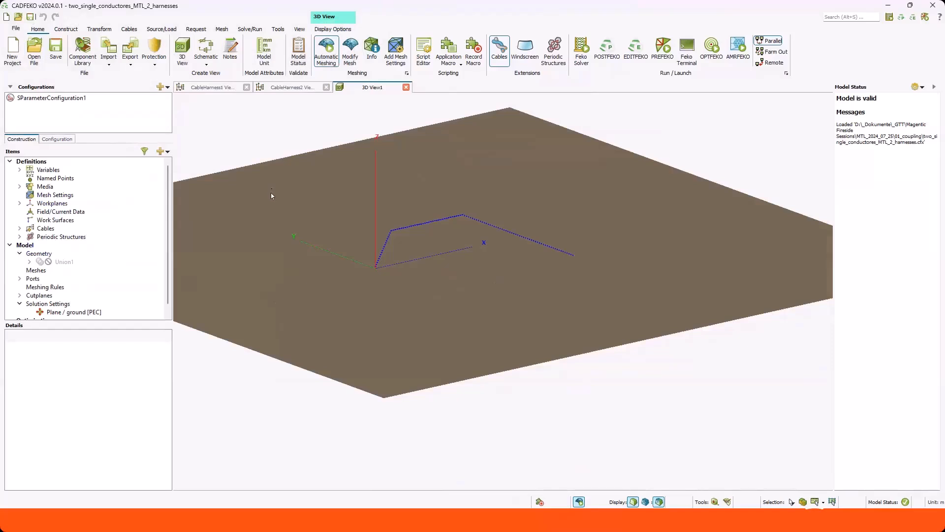
{"action": "left_click_drag", "start_coordinate": [278, 199], "coordinate": [277, 211]}
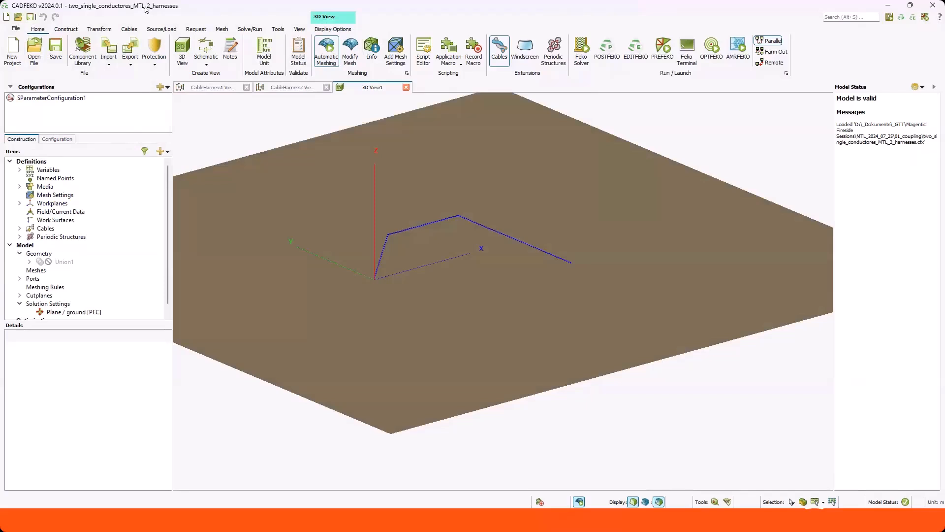
{"action": "mouse_move", "coordinate": [384, 294]}
{"action": "left_mouse_down"}
{"action": "mouse_move", "coordinate": [378, 309]}
{"action": "mouse_move", "coordinate": [378, 279]}
{"action": "mouse_move", "coordinate": [380, 293]}
{"action": "left_mouse_up"}
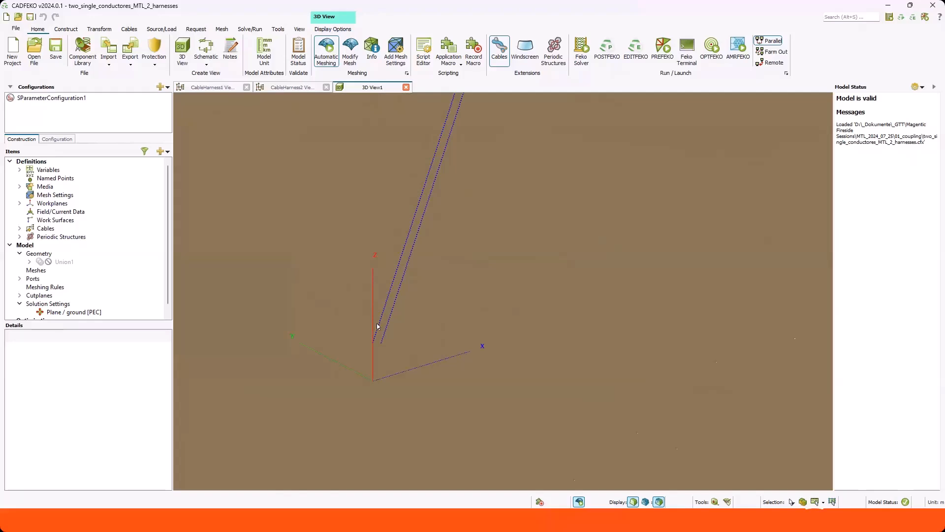
Examine the two cable harnesses of SParameterConfiguration1, including the connectors and cable instance of CableHarness1.
{"action": "left_click", "coordinate": [57, 140]}
{"action": "left_click", "coordinate": [20, 245]}
{"action": "left_click", "coordinate": [19, 253]}
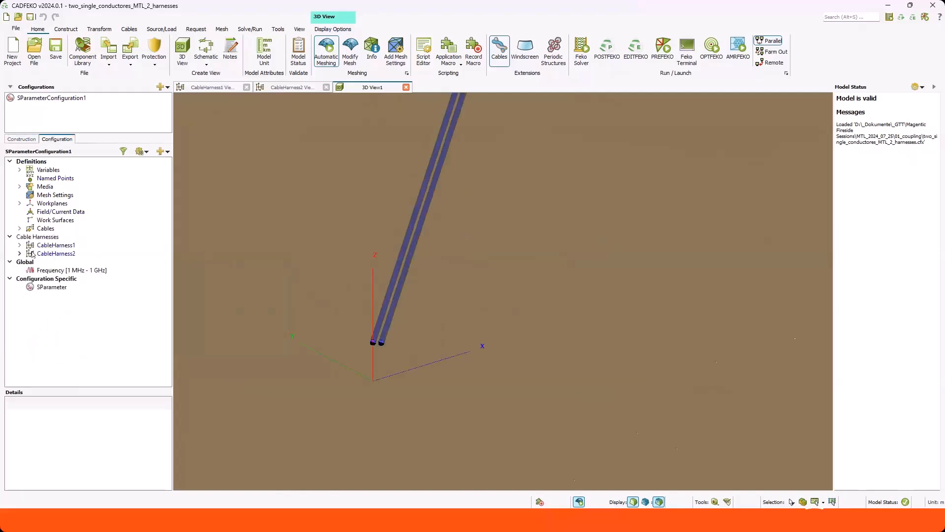
{"action": "left_click", "coordinate": [37, 253]}
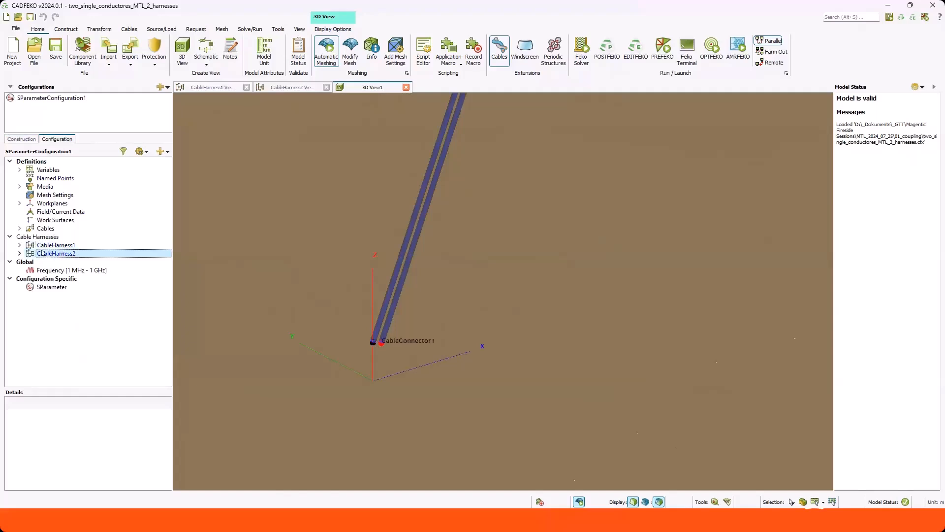
{"action": "left_click", "coordinate": [20, 245]}
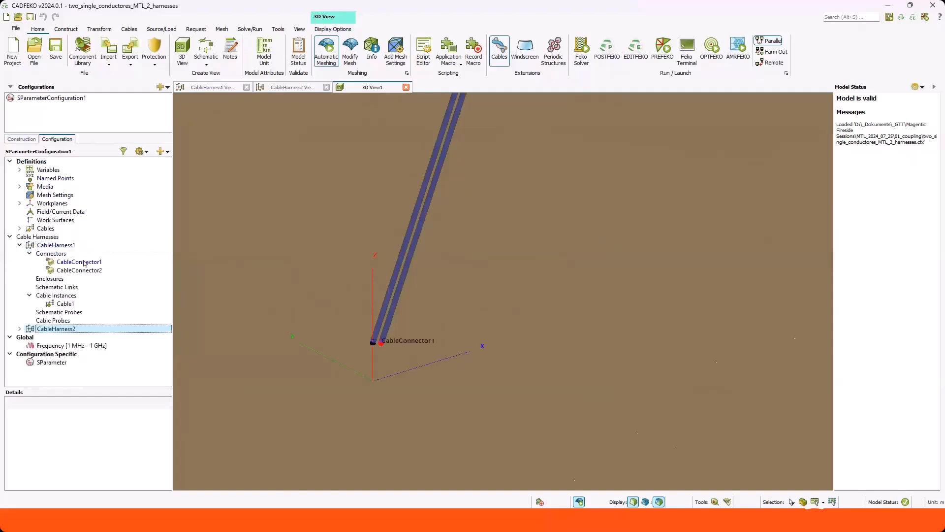
{"action": "left_click", "coordinate": [86, 264]}
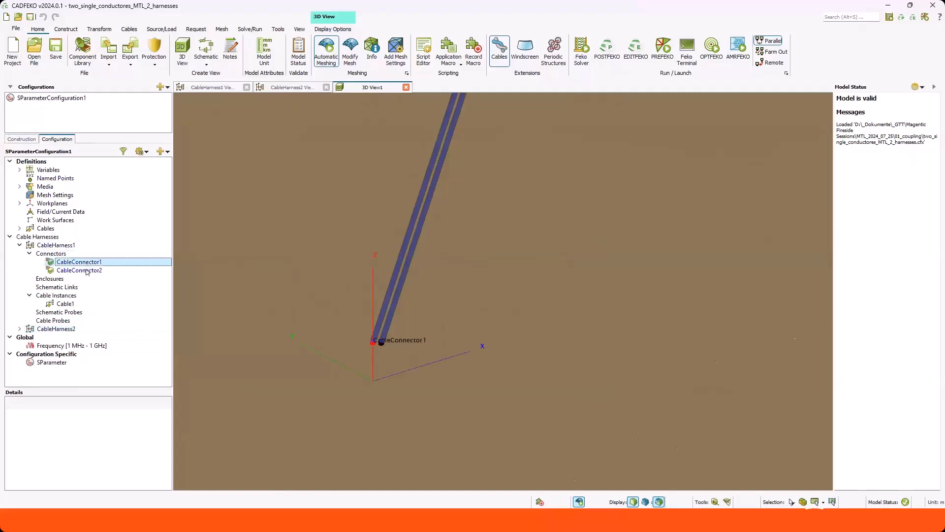
{"action": "left_click", "coordinate": [86, 272]}
{"action": "left_click", "coordinate": [73, 305]}
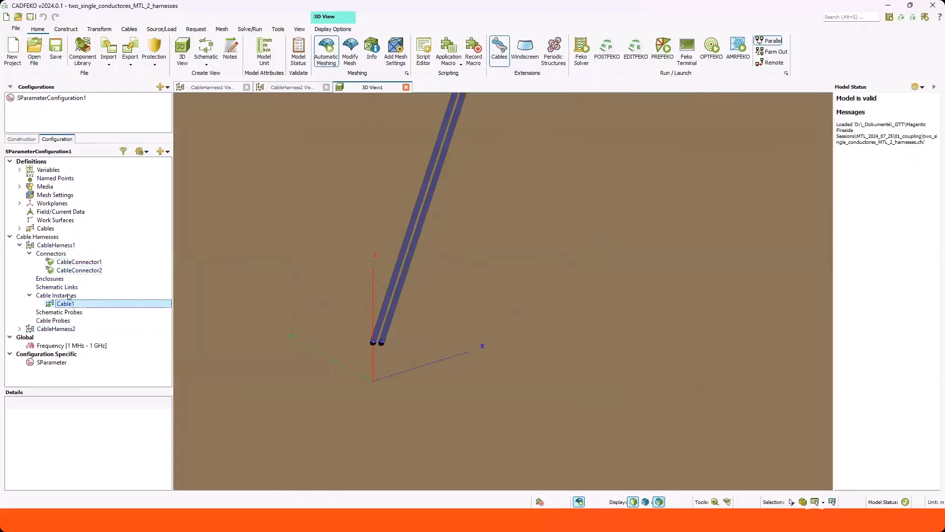
Examine the connectors and cable instance listed under CableHarness2.
{"action": "left_click", "coordinate": [19, 329]}
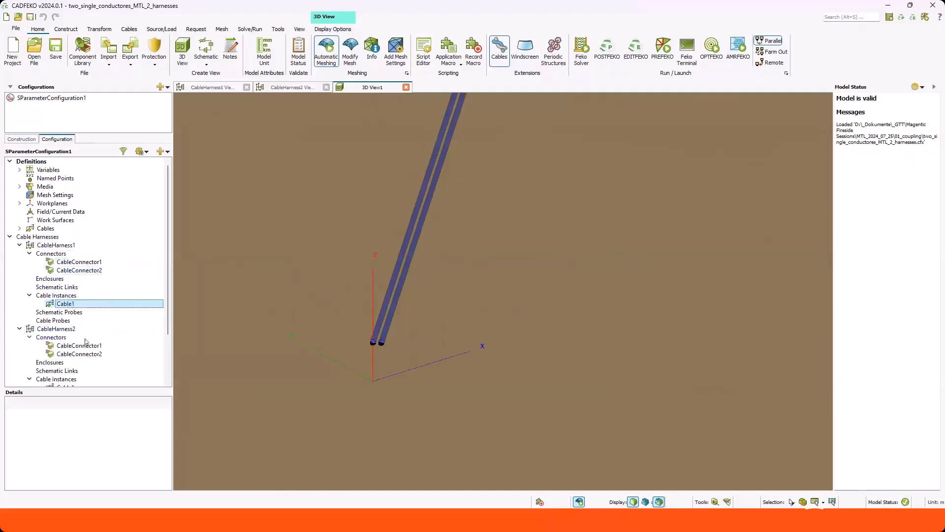
{"action": "scroll", "coordinate": [86, 353], "scroll_direction": "down", "scroll_amount": 3}
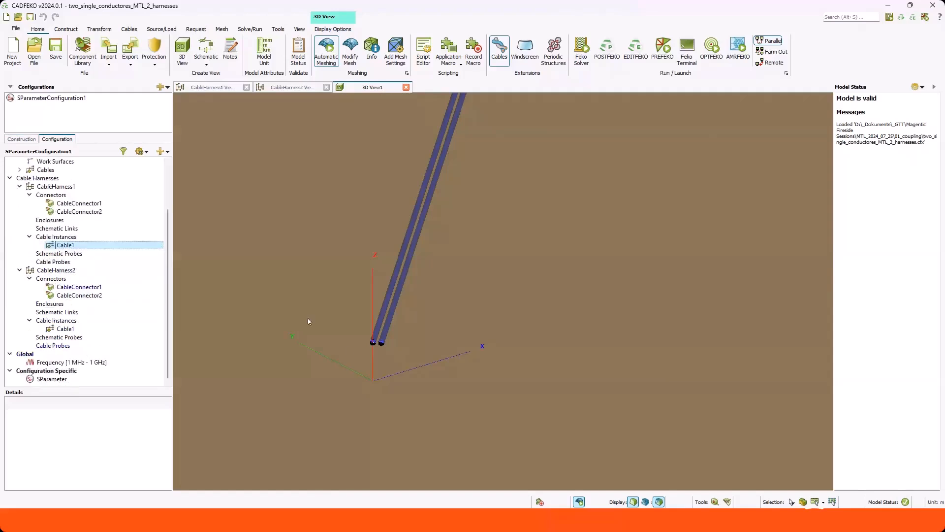
{"action": "left_click", "coordinate": [59, 280]}
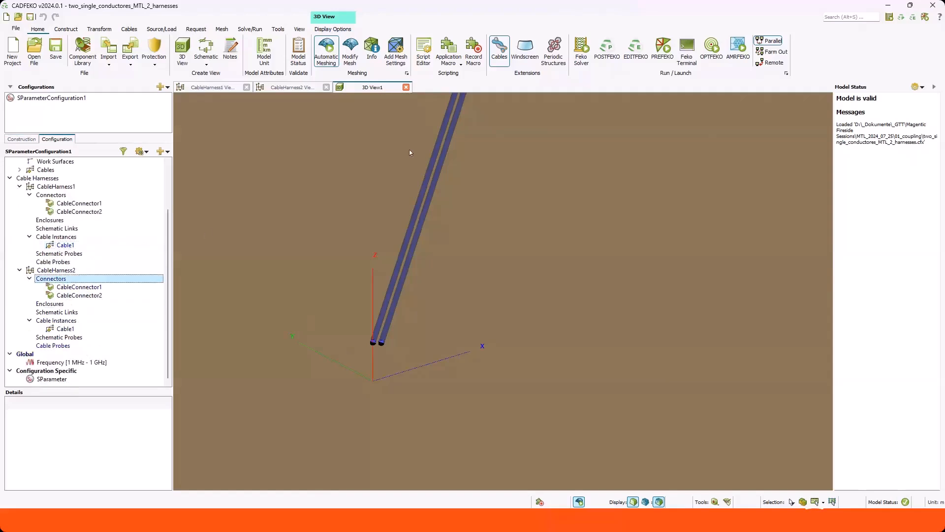
Compare the ports and terminations in the schematics of CableHarness1 and CableHarness2.
{"action": "left_click", "coordinate": [210, 88]}
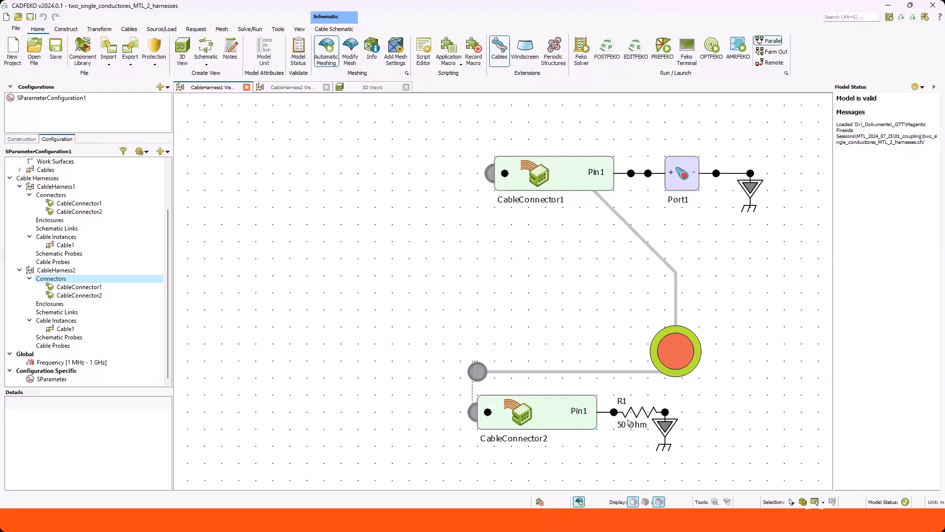
{"action": "left_click", "coordinate": [300, 89]}
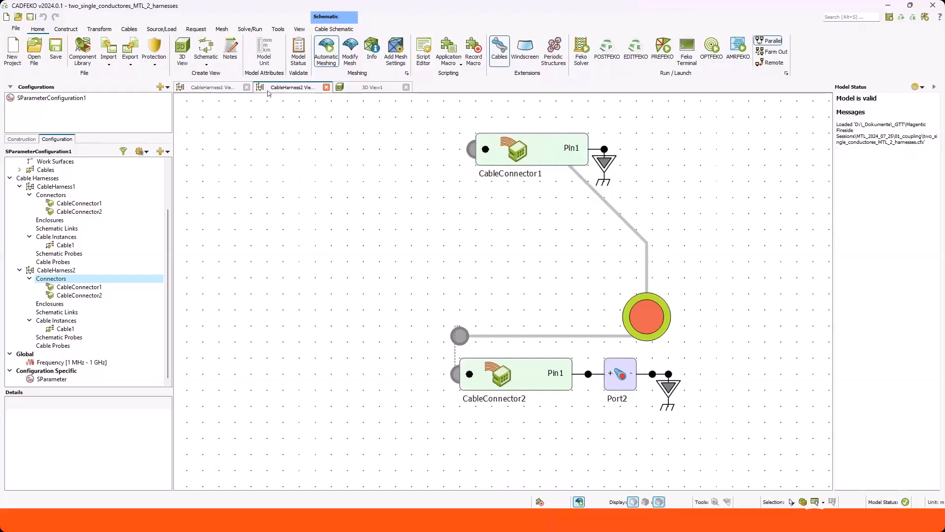
{"action": "left_click", "coordinate": [221, 89]}
Collapse CableHarness1 and CableHarness2 in the model tree and return to the 3D view of the cables.
{"action": "left_click", "coordinate": [57, 189]}
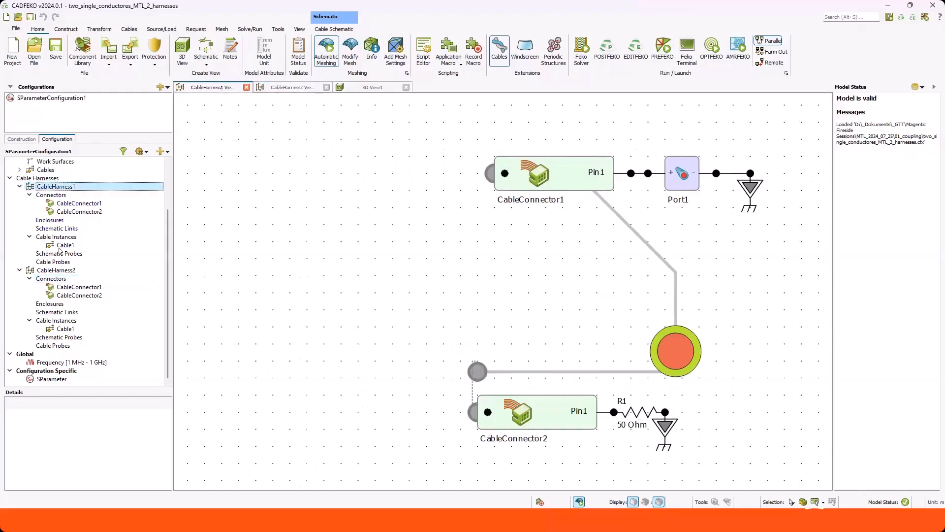
{"action": "left_click", "coordinate": [60, 270]}
{"action": "left_click", "coordinate": [50, 187]}
{"action": "left_click", "coordinate": [20, 187]}
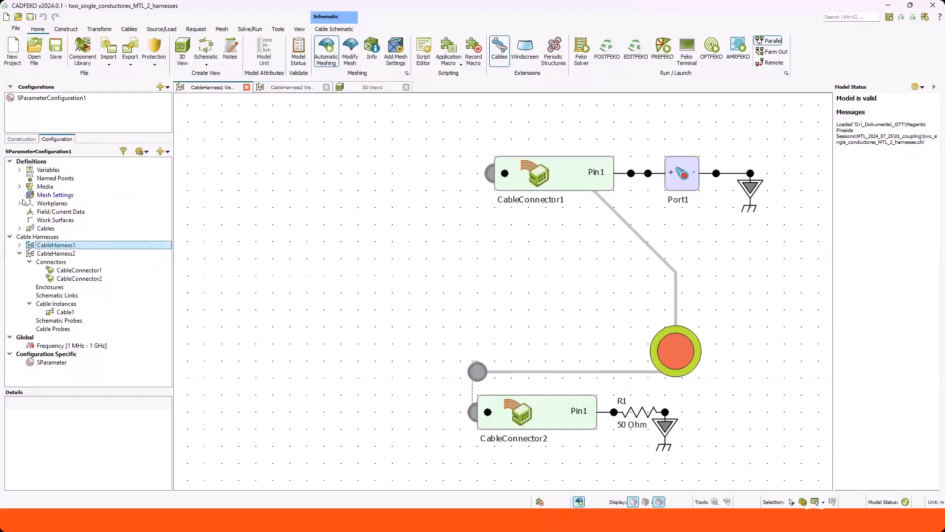
{"action": "left_click", "coordinate": [20, 253]}
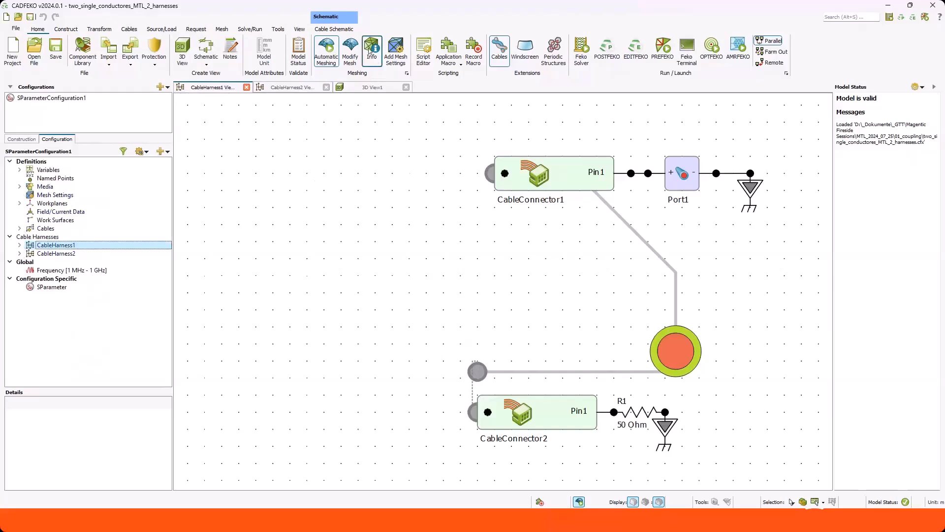
{"action": "left_click", "coordinate": [372, 87]}
{"action": "scroll", "coordinate": [437, 323], "scroll_direction": "down", "scroll_amount": 3}
{"action": "scroll", "coordinate": [397, 385], "scroll_direction": "down", "scroll_amount": 3}
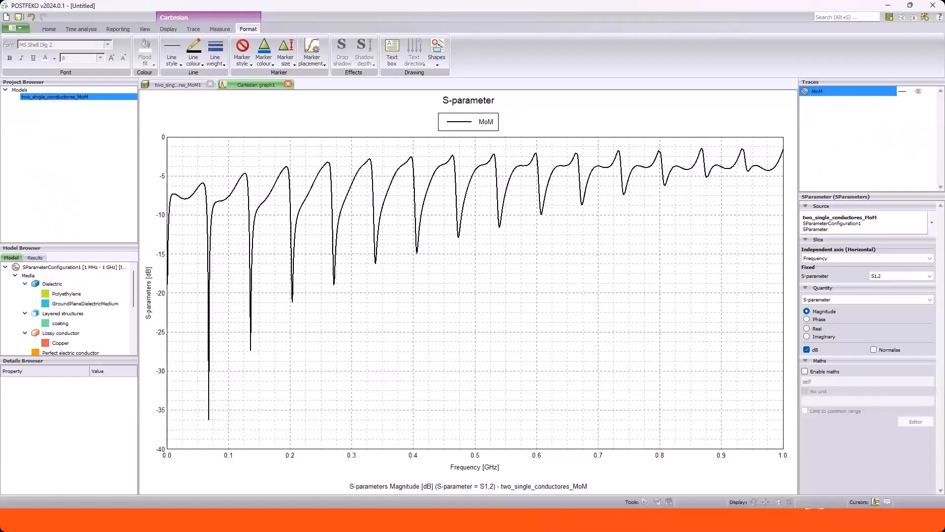
Switch to POSTFEKO and add the model two_single_conductores_MTL_2_harnesses.fek to the session.
{"action": "right_click", "coordinate": [78, 113]}
{"action": "left_click", "coordinate": [94, 118]}
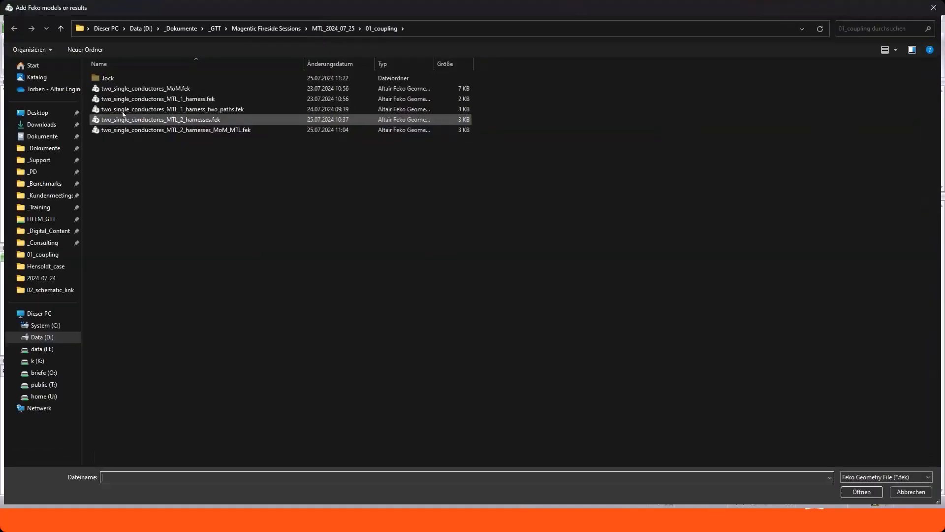
{"action": "left_click", "coordinate": [183, 120]}
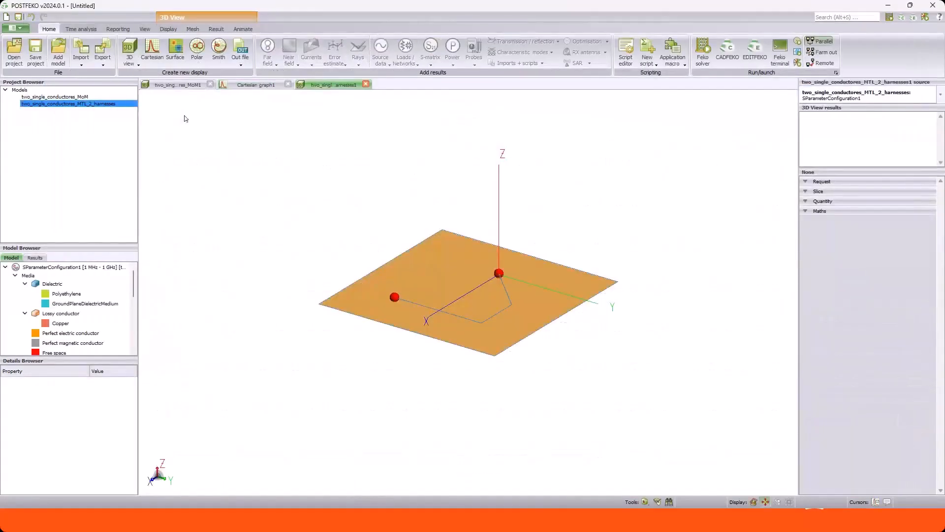
Add the two-harness model's S-parameter request to the Cartesian graph and set its trace to S1,2.
{"action": "left_click_drag", "start_coordinate": [256, 85], "coordinate": [335, 84]}
{"action": "scroll", "coordinate": [72, 341], "scroll_direction": "down", "scroll_amount": 5}
{"action": "left_click_drag", "start_coordinate": [54, 332], "coordinate": [331, 345]}
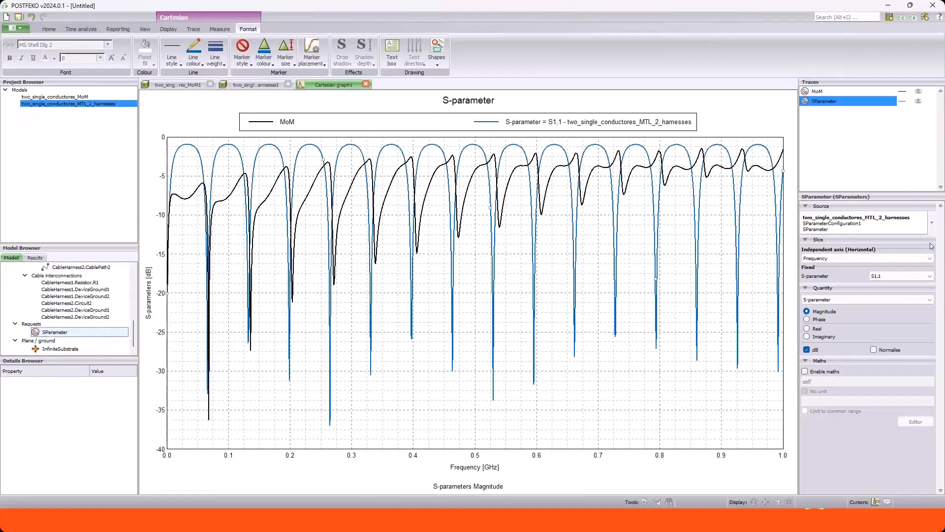
{"action": "scroll", "coordinate": [890, 279], "scroll_direction": "down", "scroll_amount": 1}
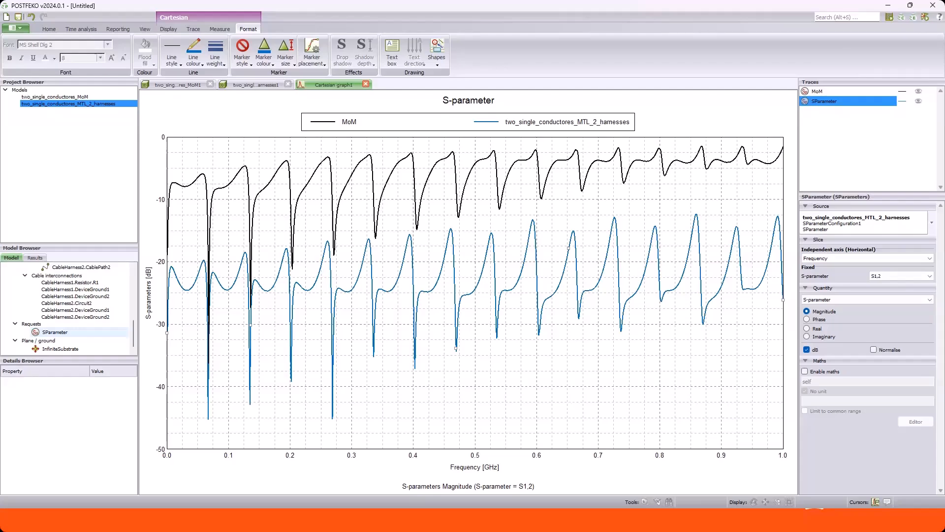
Switch back to CADFEKO and open the project two_single_conductores_MTL_1_harness.cfx.
{"action": "key", "text": "alt+Tab"}
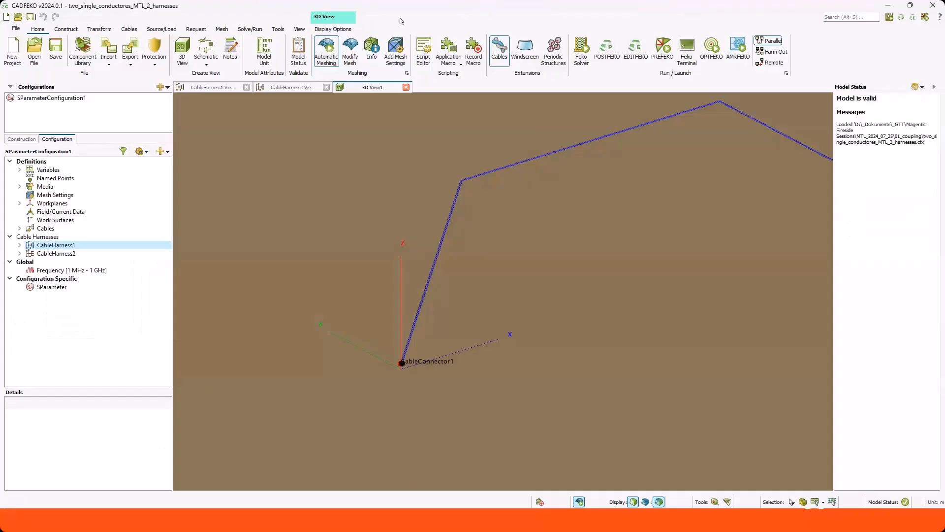
{"action": "left_click", "coordinate": [17, 29]}
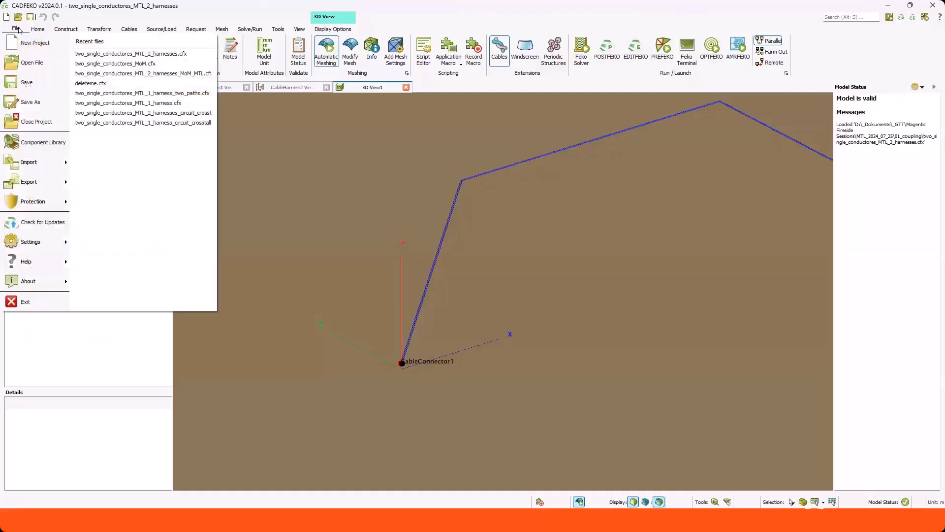
{"action": "left_click", "coordinate": [32, 63]}
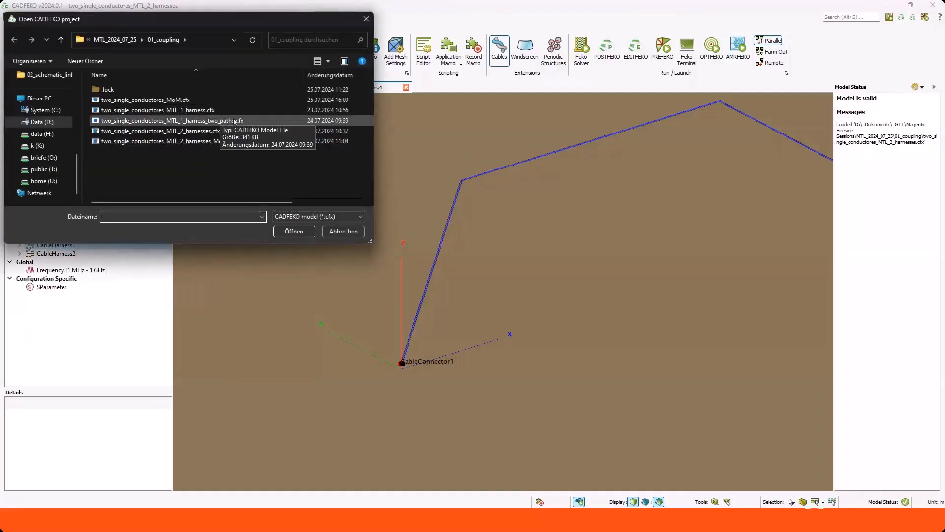
{"action": "left_click", "coordinate": [210, 110]}
{"action": "left_click", "coordinate": [292, 232]}
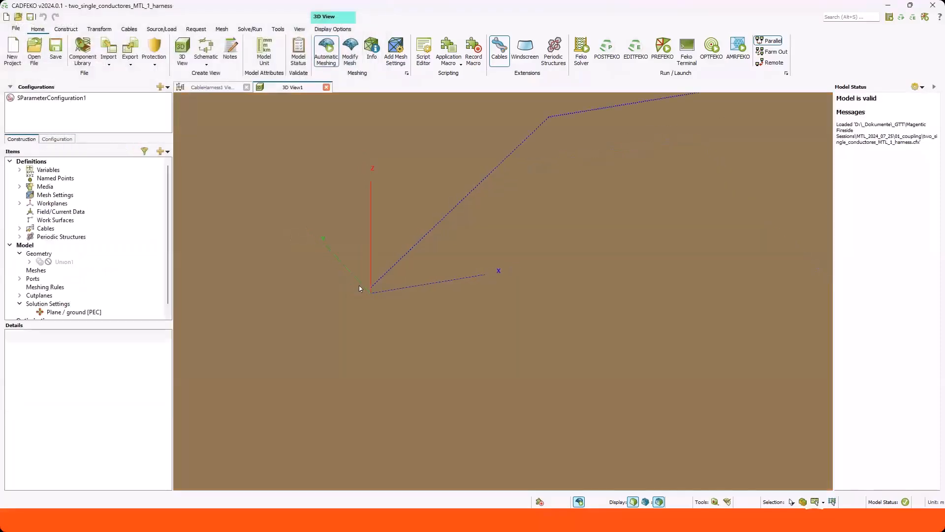
Examine the single harness path in the 3D view and the conductor arrangement in the Bundle1 cross section, leaving the definition unchanged.
{"action": "left_click_drag", "start_coordinate": [359, 286], "coordinate": [348, 336]}
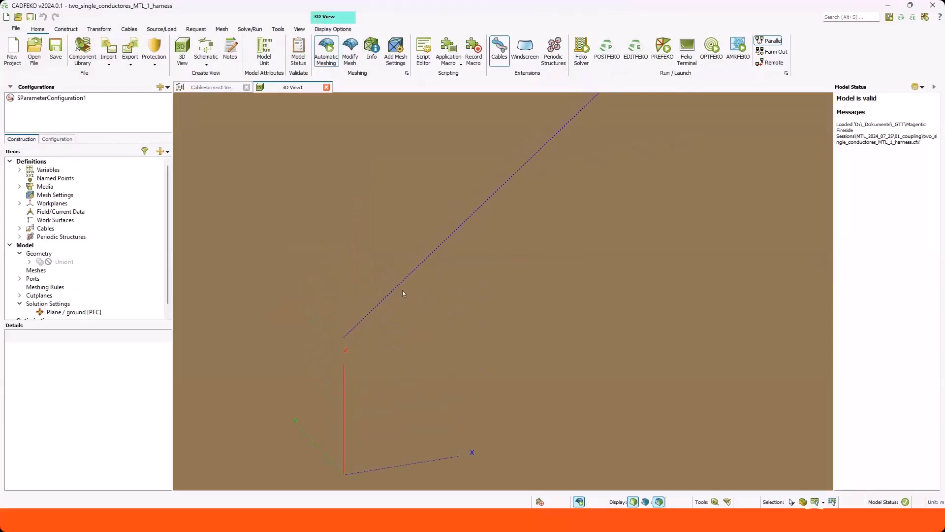
{"action": "left_click_drag", "start_coordinate": [402, 293], "coordinate": [374, 308]}
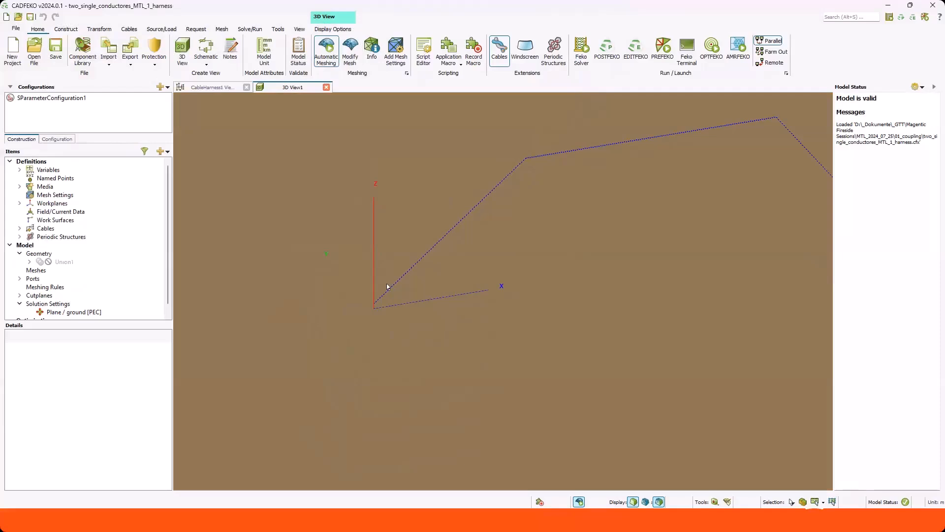
{"action": "left_click", "coordinate": [20, 228]}
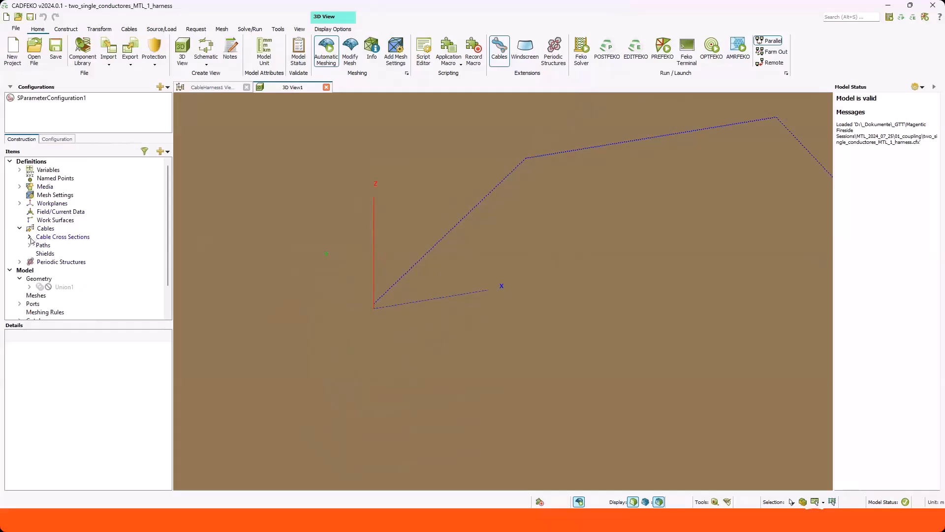
{"action": "left_click", "coordinate": [30, 237]}
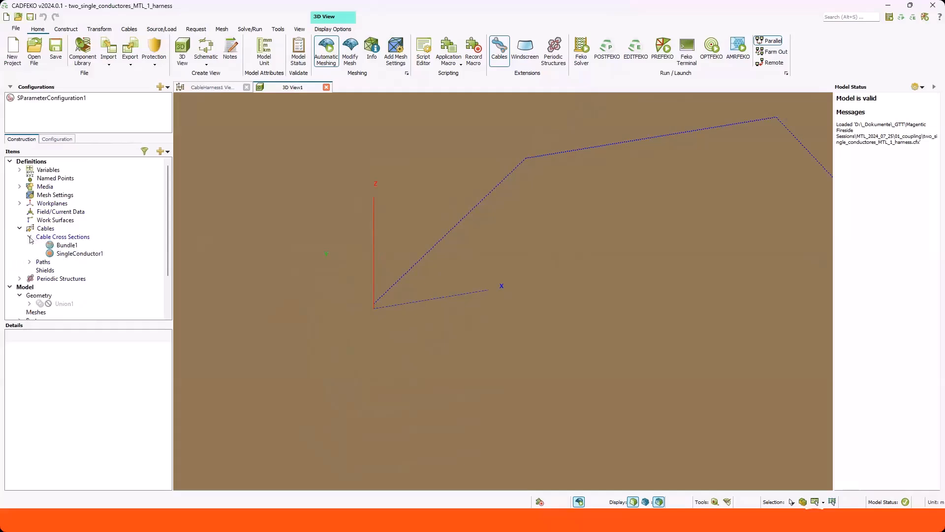
{"action": "left_click", "coordinate": [82, 254]}
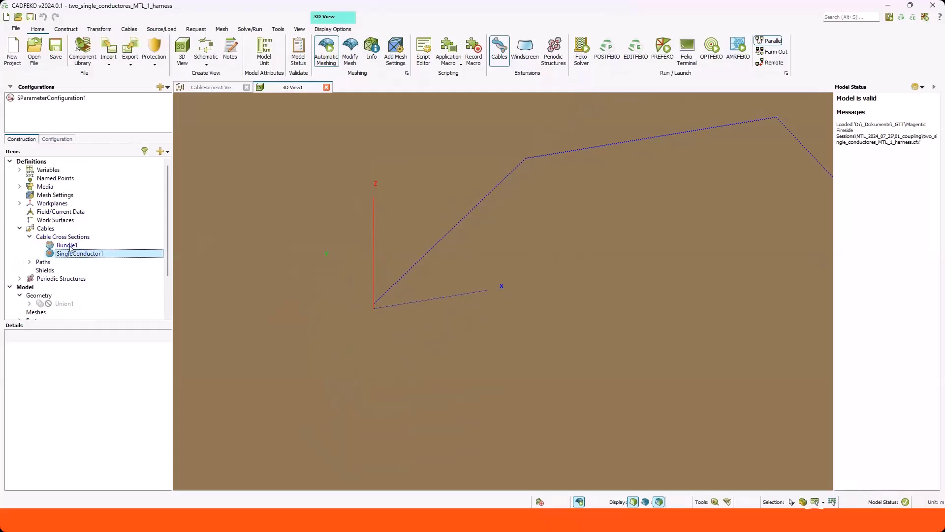
{"action": "left_click", "coordinate": [70, 246]}
{"action": "double_click", "coordinate": [68, 245]}
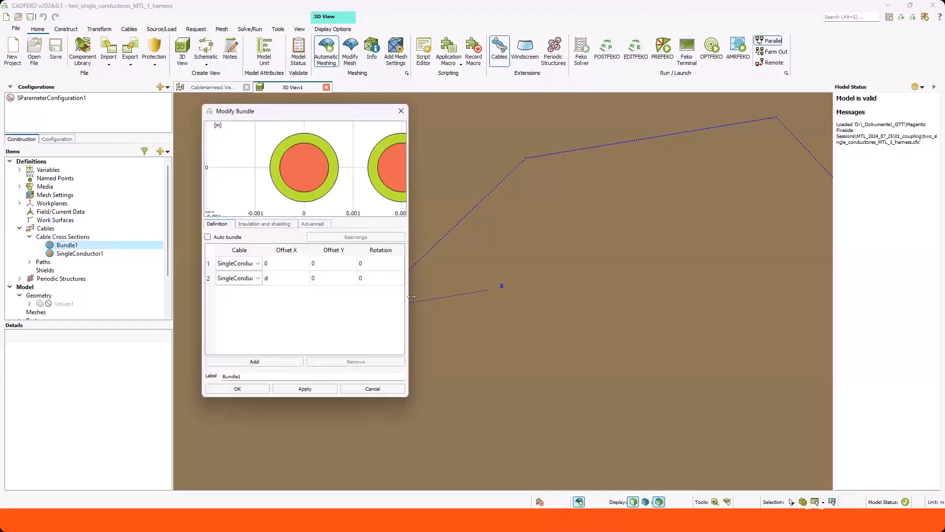
{"action": "left_click_drag", "start_coordinate": [412, 296], "coordinate": [565, 287]}
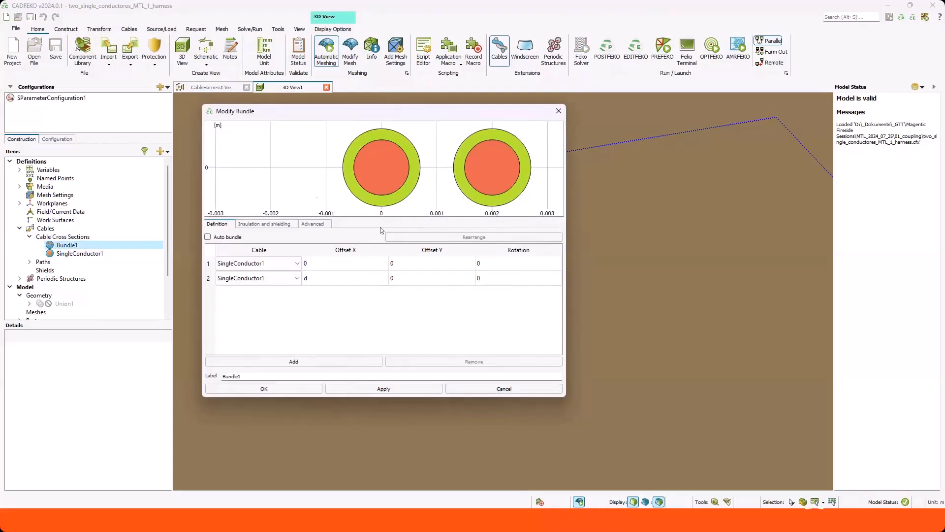
{"action": "left_click", "coordinate": [494, 390]}
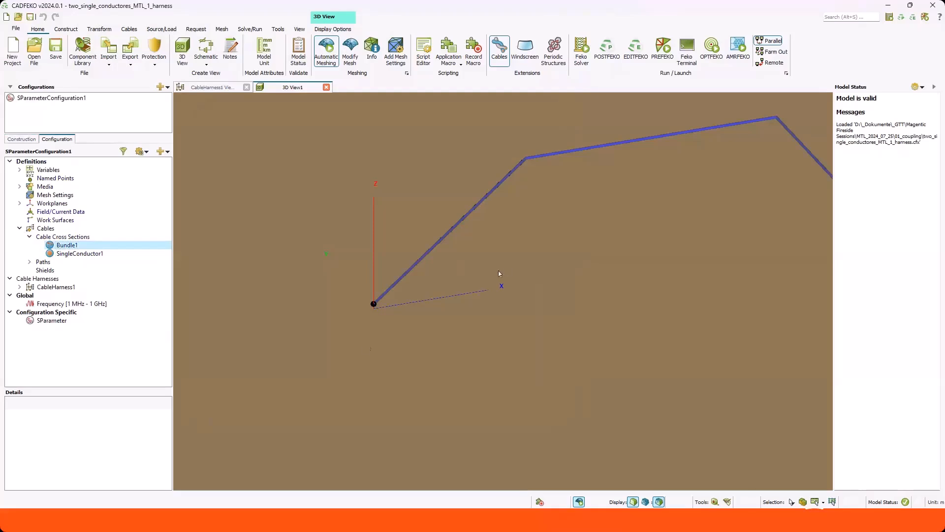
{"action": "left_click_drag", "start_coordinate": [391, 344], "coordinate": [378, 377]}
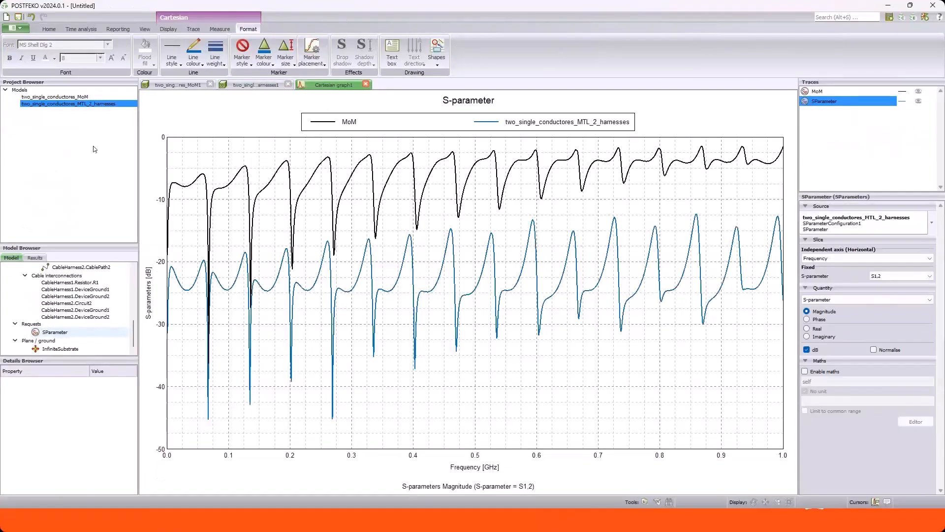
Switch to POSTFEKO and add the model two_single_conductores_MTL_1_harness.fek to the session.
{"action": "right_click", "coordinate": [93, 146]}
{"action": "left_click", "coordinate": [98, 151]}
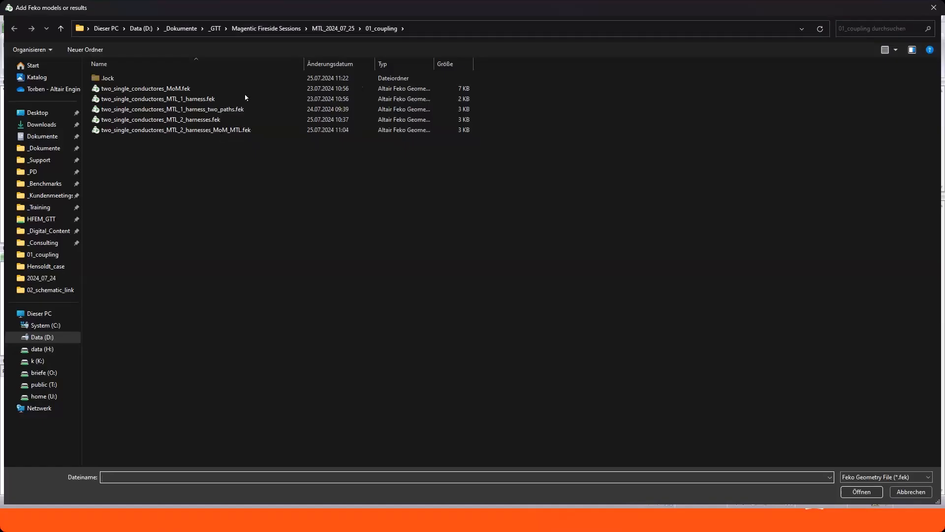
{"action": "left_click", "coordinate": [211, 99]}
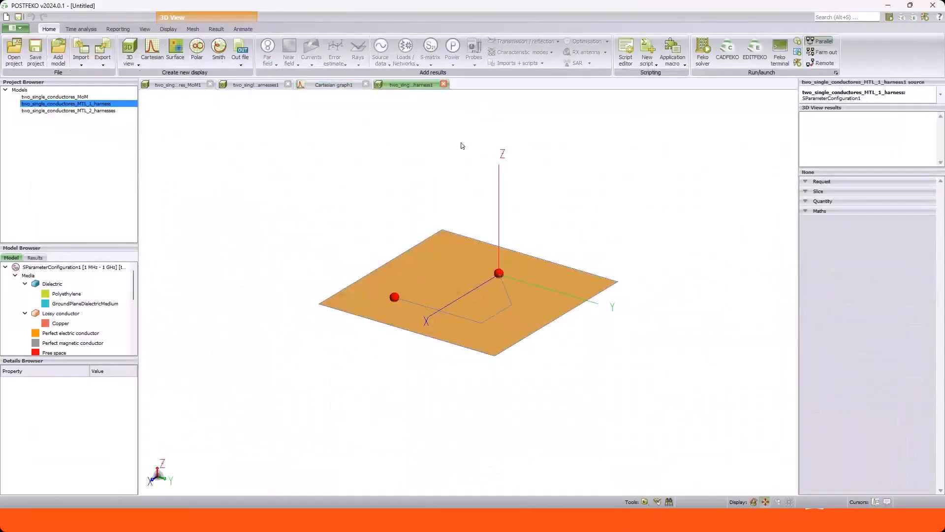
Add the one-harness model's S-parameter request to the Cartesian graph and set its trace to S1,2.
{"action": "left_click", "coordinate": [333, 84]}
{"action": "scroll", "coordinate": [83, 311], "scroll_direction": "down", "scroll_amount": 4}
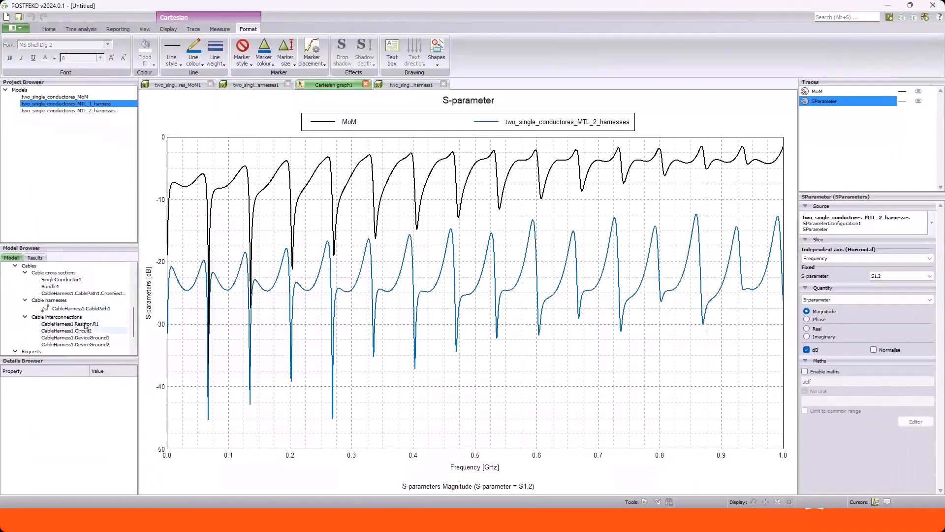
{"action": "scroll", "coordinate": [83, 325], "scroll_direction": "down", "scroll_amount": 1}
{"action": "left_click_drag", "start_coordinate": [55, 331], "coordinate": [483, 330]}
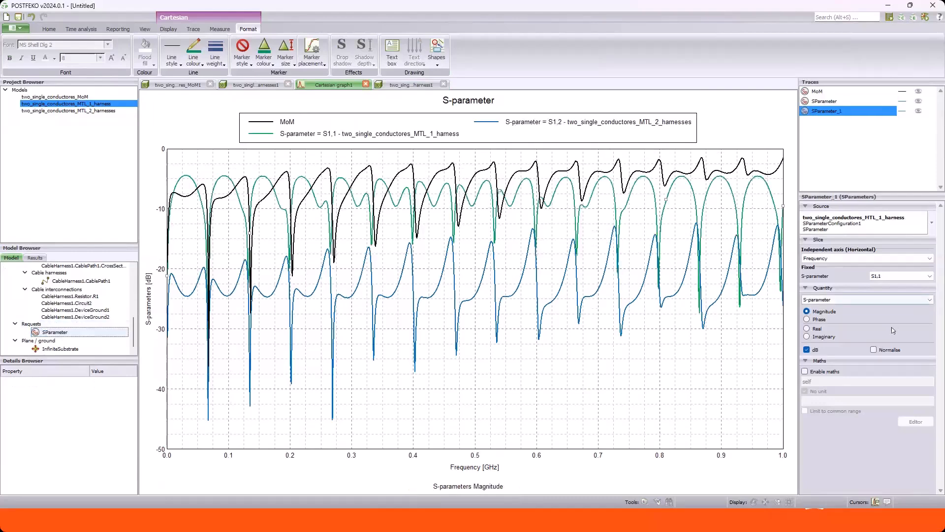
{"action": "left_click", "coordinate": [901, 277]}
{"action": "left_click", "coordinate": [890, 292]}
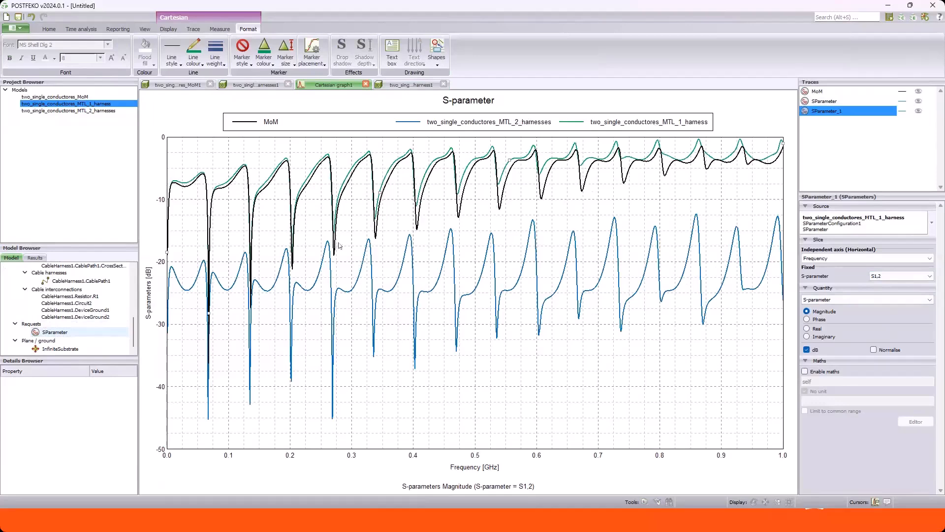
Switch back to CADFEKO and open the project two_single_conductores_MTL_2_harnesses_MoM_MTL.cfx.
{"action": "key", "text": "alt+Tab"}
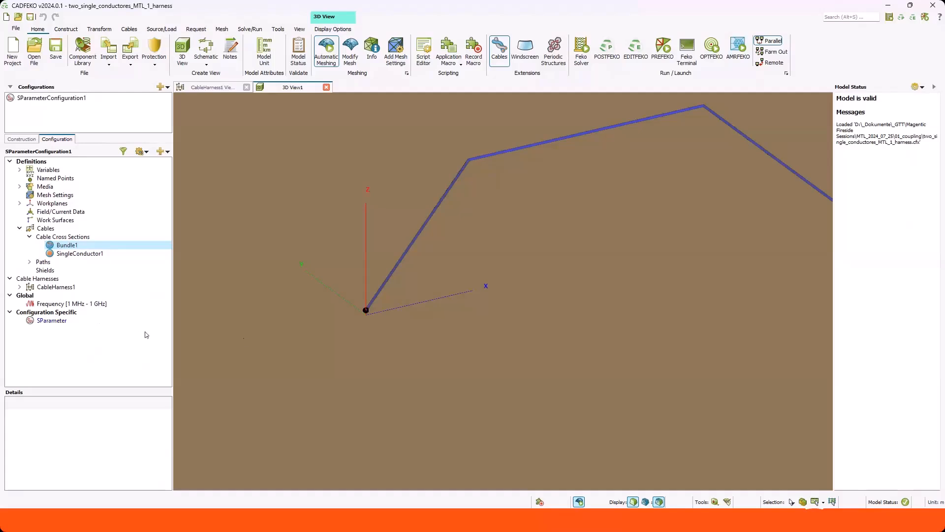
{"action": "left_click_drag", "start_coordinate": [371, 332], "coordinate": [386, 320]}
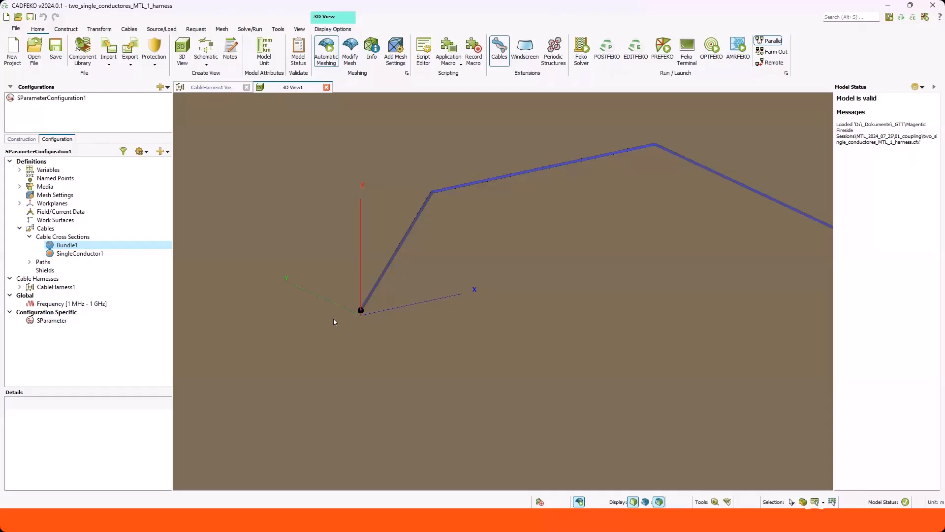
{"action": "left_click_drag", "start_coordinate": [372, 316], "coordinate": [366, 311]}
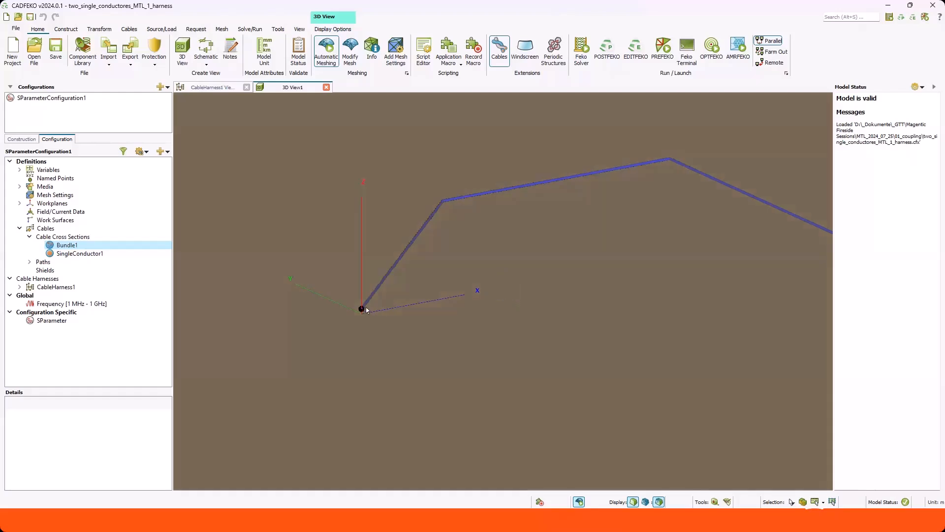
{"action": "left_click", "coordinate": [35, 57]}
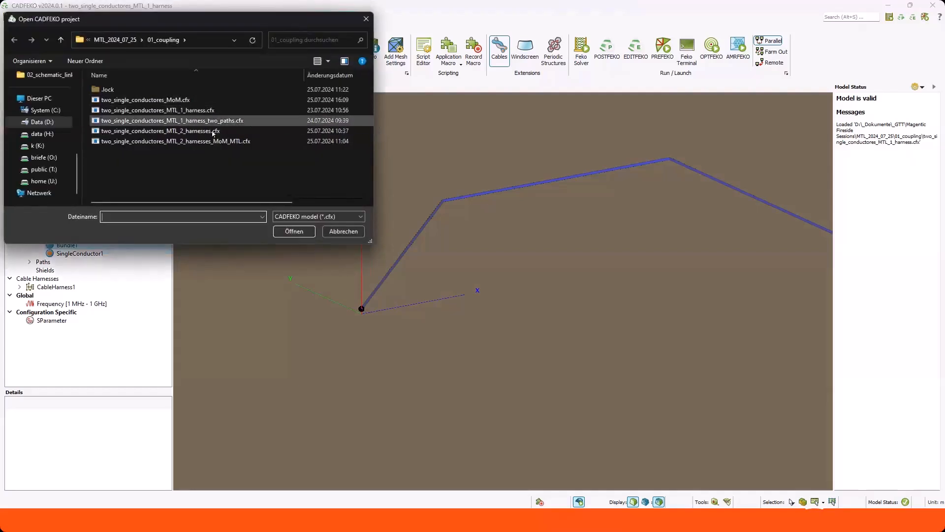
{"action": "left_click", "coordinate": [229, 143]}
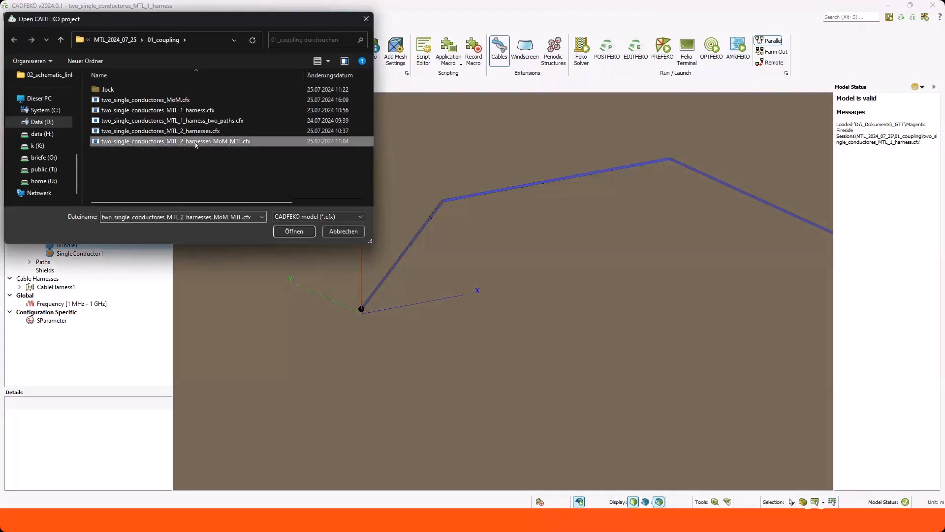
{"action": "left_click", "coordinate": [294, 231]}
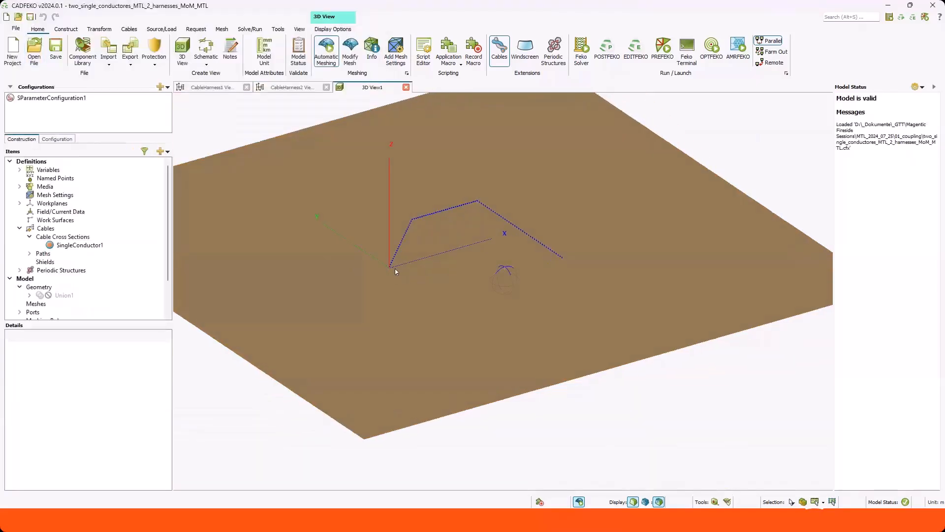
Display the two cable harnesses at the conductor ends and check the coupling and solution method settings of CableHarness1.
{"action": "scroll", "coordinate": [396, 274], "scroll_direction": "up", "scroll_amount": 5}
{"action": "scroll", "coordinate": [388, 260], "scroll_direction": "up", "scroll_amount": 3}
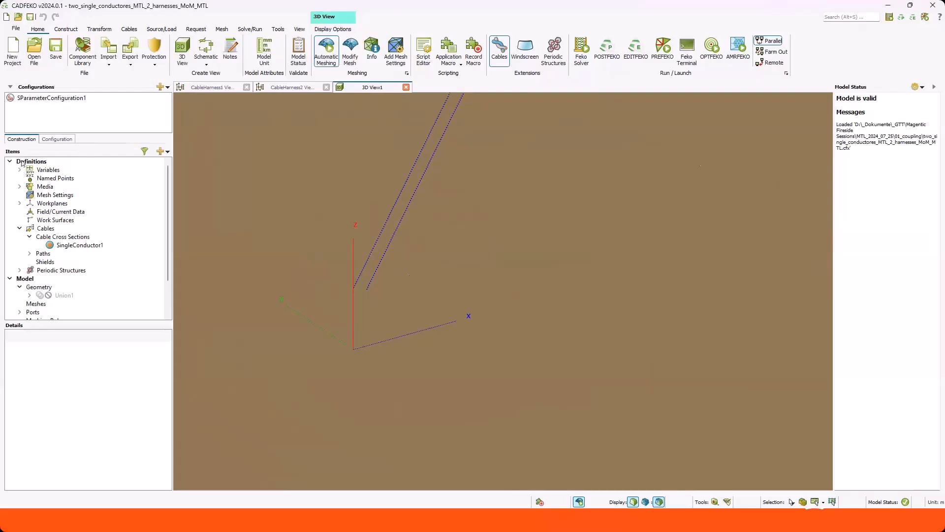
{"action": "left_click", "coordinate": [64, 139]}
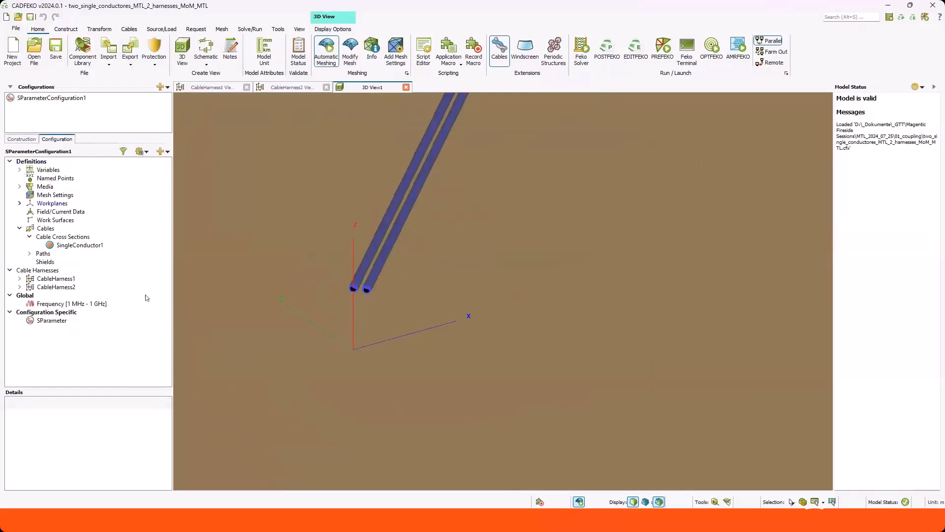
{"action": "double_click", "coordinate": [55, 280]}
{"action": "left_click", "coordinate": [243, 125]}
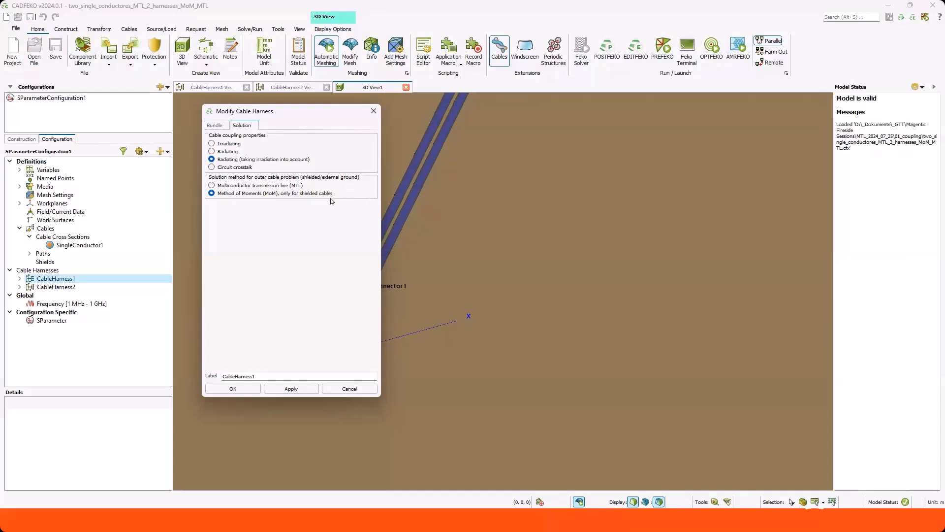
{"action": "left_click", "coordinate": [234, 389]}
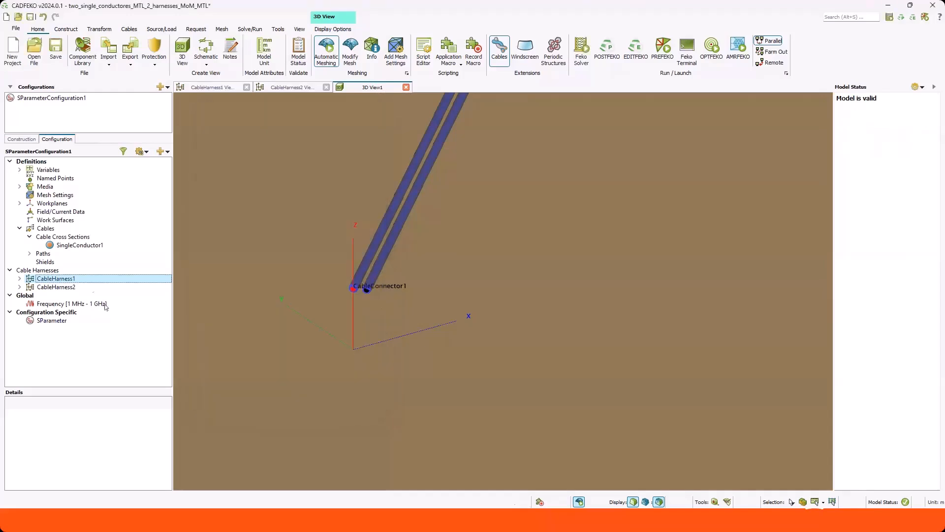
Check the coupling and solution method settings of CableHarness2 and close them without changes.
{"action": "double_click", "coordinate": [85, 286]}
{"action": "left_click", "coordinate": [242, 125]}
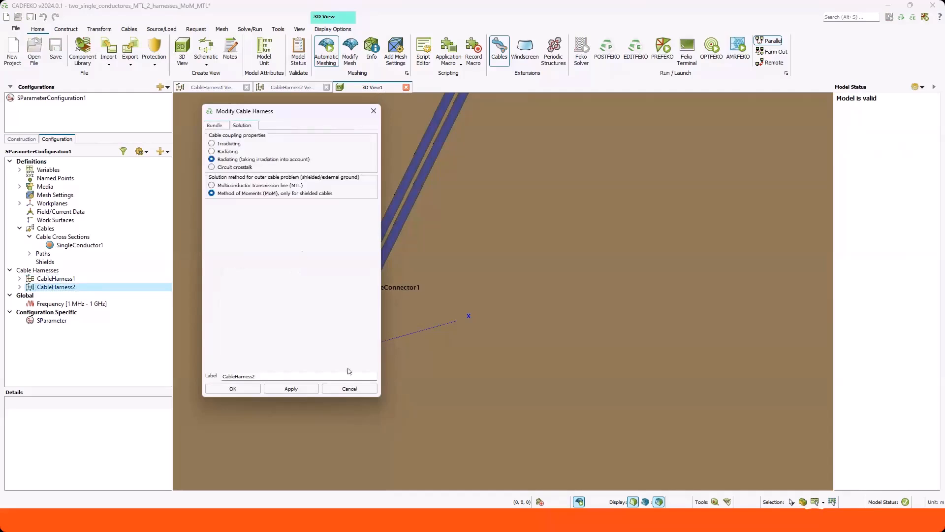
{"action": "left_click", "coordinate": [354, 389]}
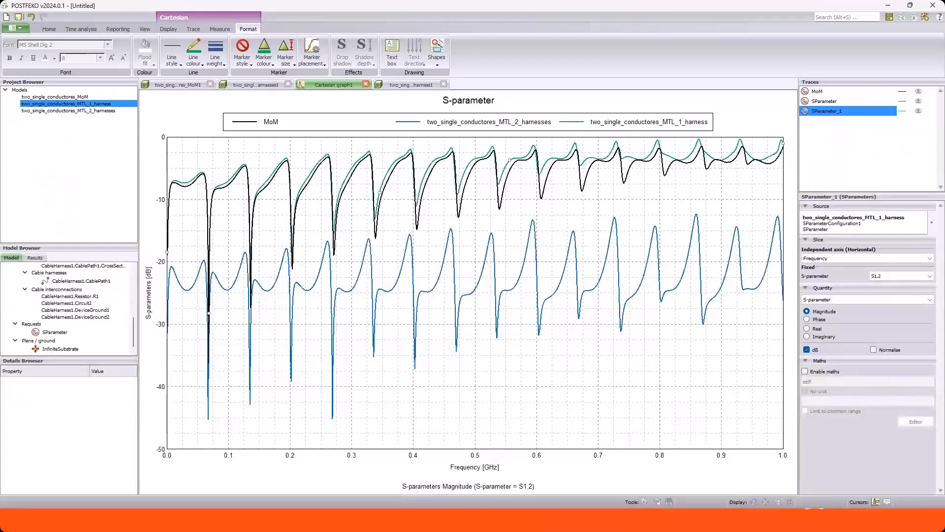
Switch to POSTFEKO and add the model two_single_conductores_MTL_2_harnesses_MoM_MTL.fek to the session.
{"action": "right_click", "coordinate": [49, 137]}
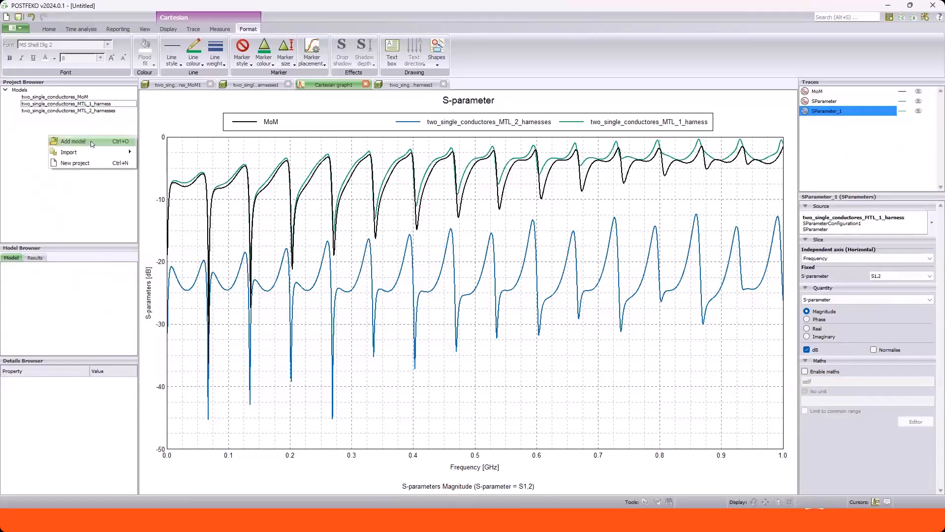
{"action": "left_click", "coordinate": [91, 140]}
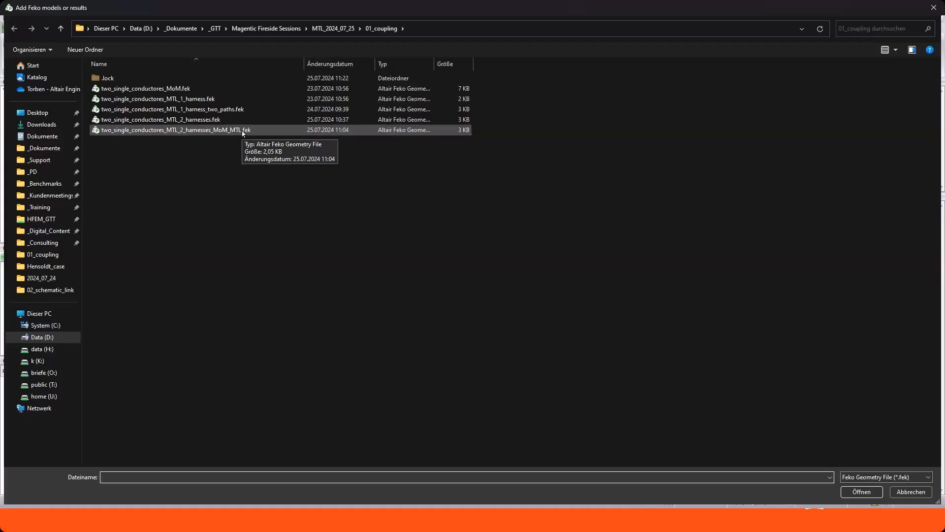
{"action": "double_click", "coordinate": [243, 131]}
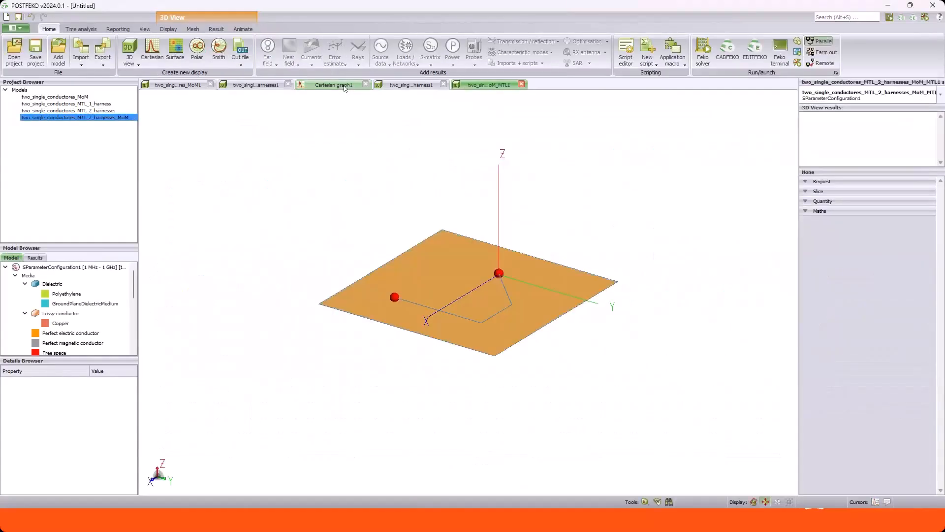
Add the S-parameter request of the two-harness MoM_MTL model to the Cartesian graph with its trace set to S1,2.
{"action": "left_click", "coordinate": [344, 85]}
{"action": "scroll", "coordinate": [64, 315], "scroll_direction": "down", "scroll_amount": 5}
{"action": "left_click_drag", "start_coordinate": [55, 328], "coordinate": [492, 275]}
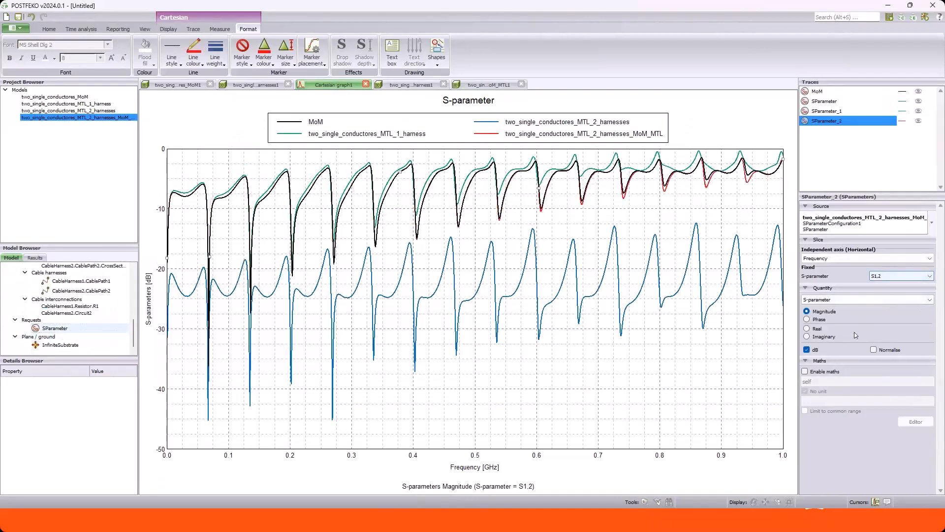
Hide the MTL_2_harnesses and MTL_1_harness traces so the Cartesian graph compares only the MoM and MoM_MTL curves.
{"action": "left_click", "coordinate": [919, 111]}
{"action": "left_click", "coordinate": [920, 111]}
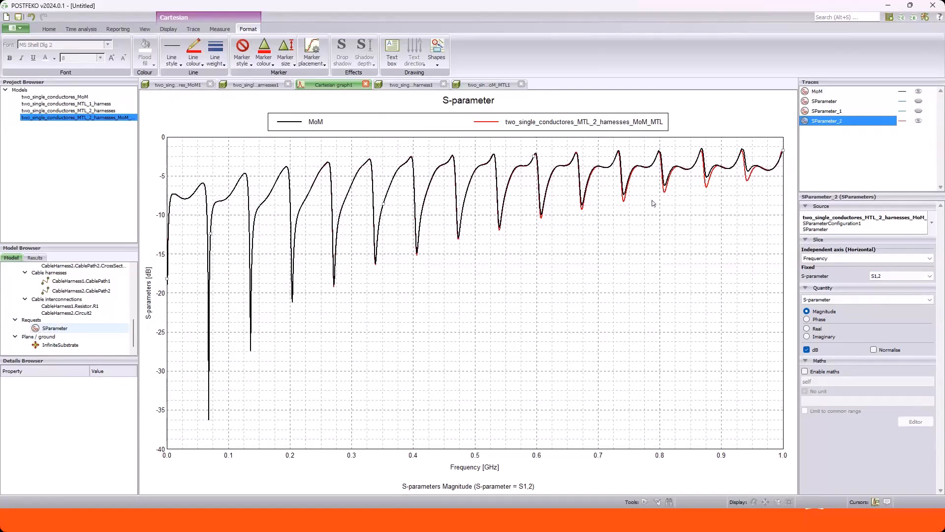
{"action": "left_click", "coordinate": [248, 85]}
{"action": "left_click", "coordinate": [198, 86]}
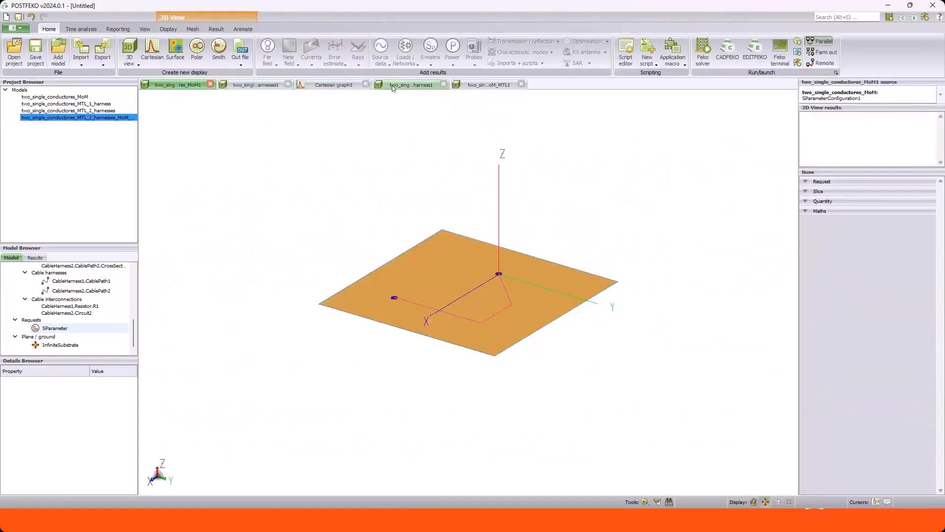
{"action": "left_click", "coordinate": [347, 86]}
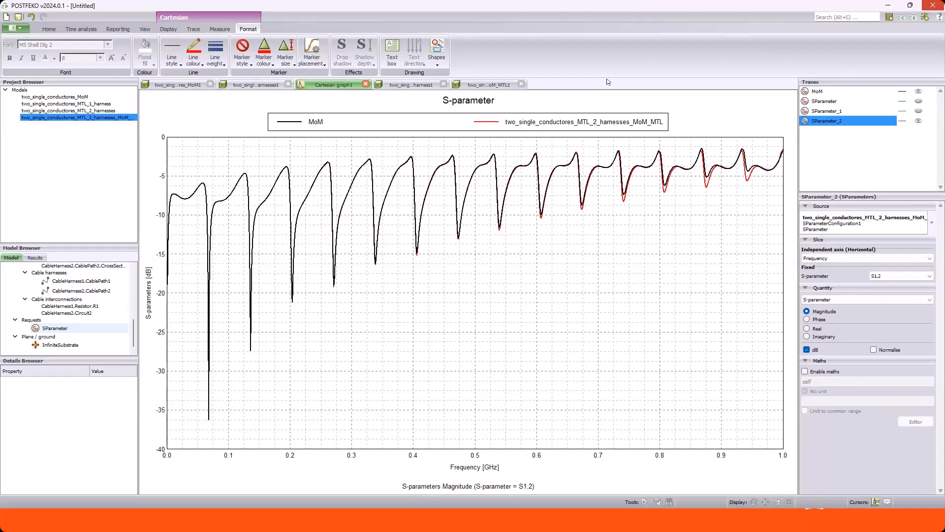
Close POSTFEKO and discard the unsaved session changes.
{"action": "left_click", "coordinate": [937, 6]}
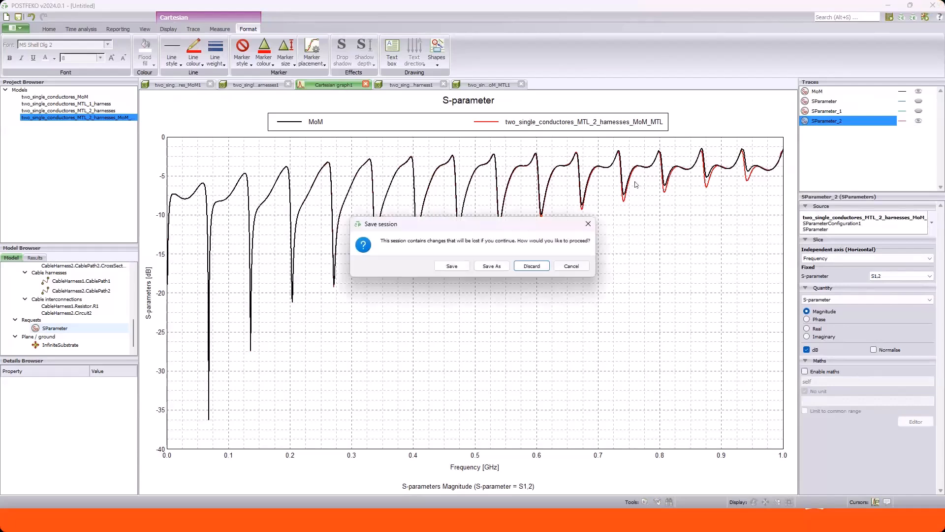
{"action": "left_click", "coordinate": [530, 265]}
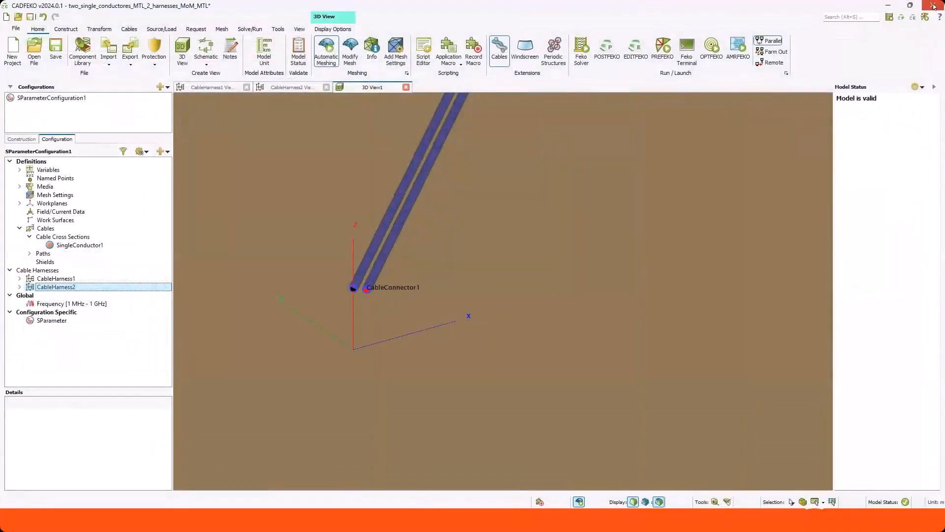
Close CADFEKO with the two-harness MoM_MTL model and advance the presentation past the Demo 1 slide.
{"action": "left_click", "coordinate": [933, 6]}
{"action": "left_click", "coordinate": [511, 266]}
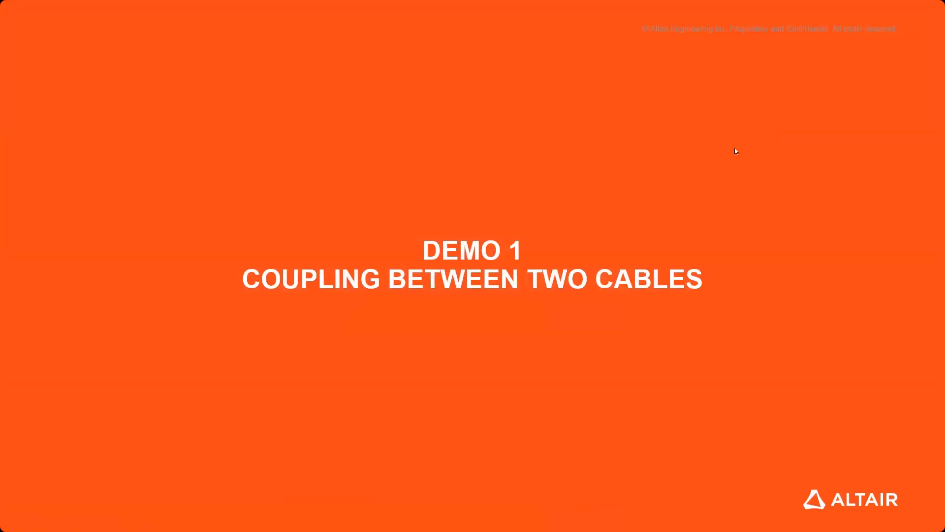
{"action": "key", "text": "Right"}
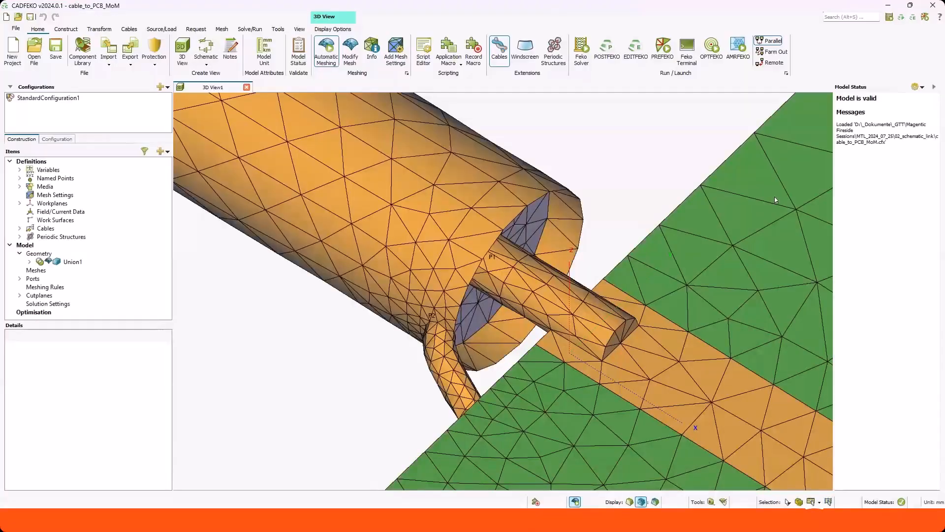
Examine the far end of the meshed coaxial cable in cable_to_PCB_MoM, including its inner conductor, dielectric and outer shield.
{"action": "scroll", "coordinate": [421, 327], "scroll_direction": "down", "scroll_amount": 12}
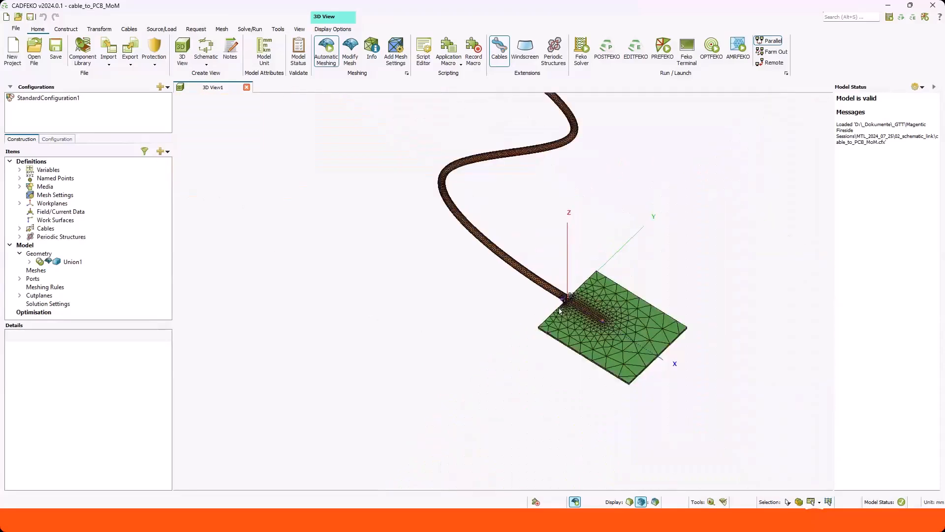
{"action": "left_click_drag", "start_coordinate": [529, 255], "coordinate": [500, 318]}
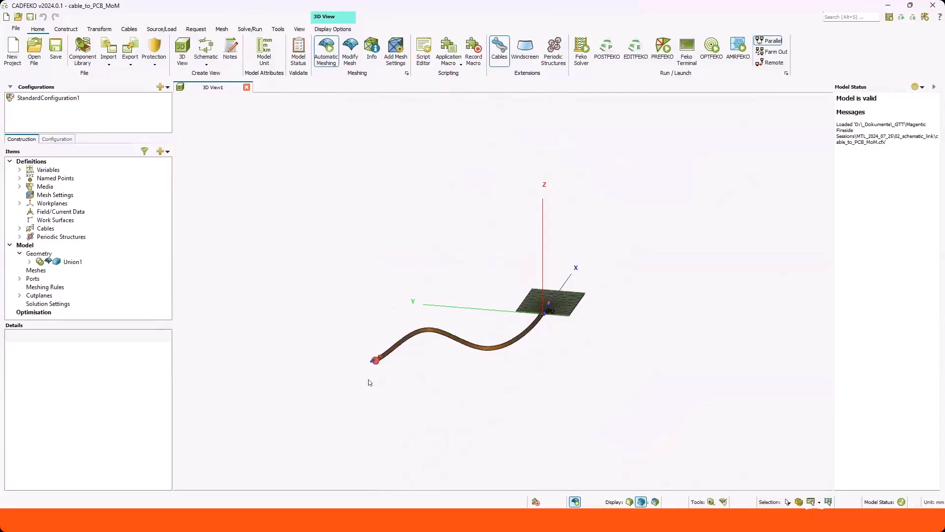
{"action": "scroll", "coordinate": [371, 383], "scroll_direction": "up", "scroll_amount": 5}
{"action": "scroll", "coordinate": [399, 340], "scroll_direction": "up", "scroll_amount": 10}
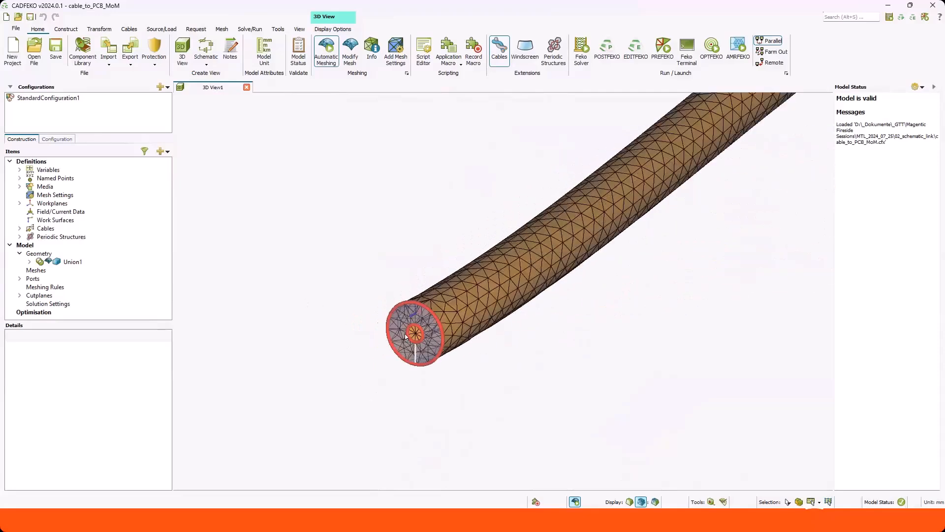
{"action": "scroll", "coordinate": [430, 336], "scroll_direction": "up", "scroll_amount": 5}
{"action": "scroll", "coordinate": [562, 238], "scroll_direction": "down", "scroll_amount": 4}
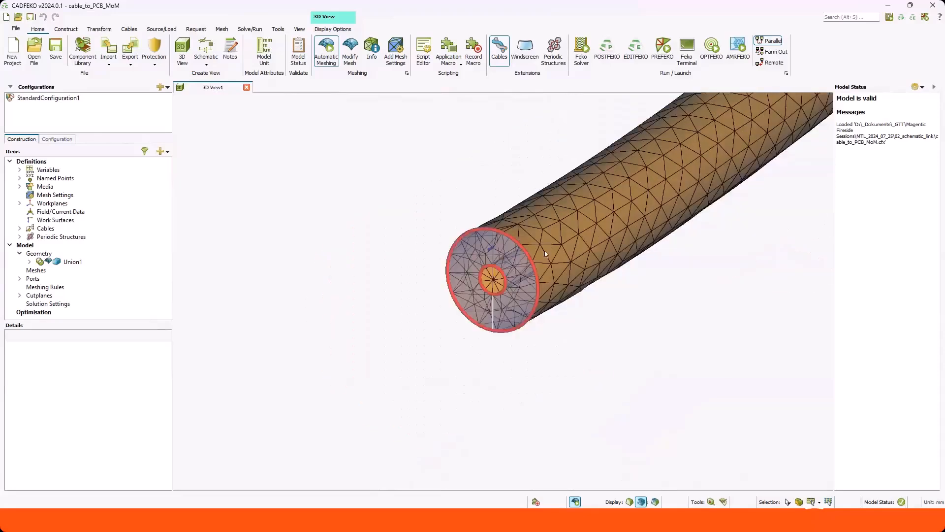
{"action": "left_click_drag", "start_coordinate": [557, 305], "coordinate": [514, 332]}
{"action": "scroll", "coordinate": [478, 358], "scroll_direction": "down", "scroll_amount": 5}
{"action": "scroll", "coordinate": [512, 327], "scroll_direction": "up", "scroll_amount": 6}
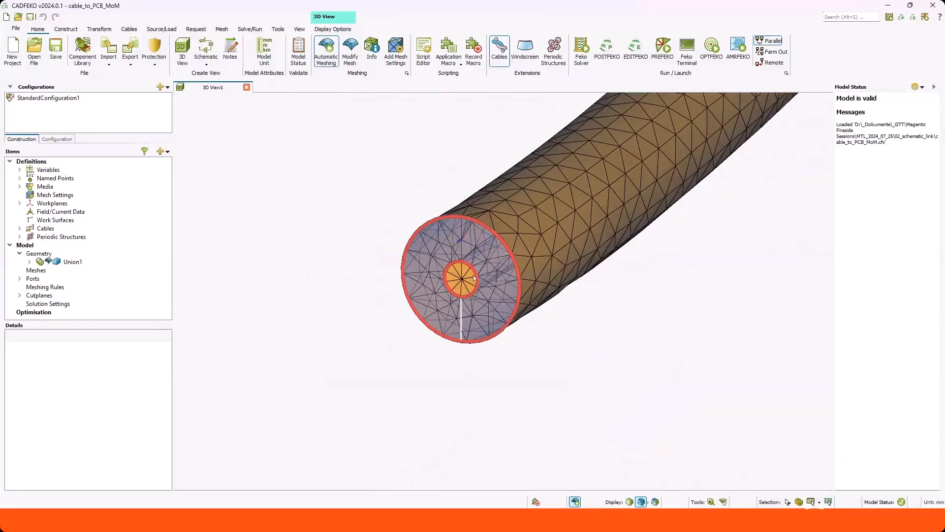
Inspect the surface mesh along the curved run of the coaxial cable.
{"action": "scroll", "coordinate": [365, 310], "scroll_direction": "down", "scroll_amount": 5}
{"action": "scroll", "coordinate": [338, 322], "scroll_direction": "down", "scroll_amount": 5}
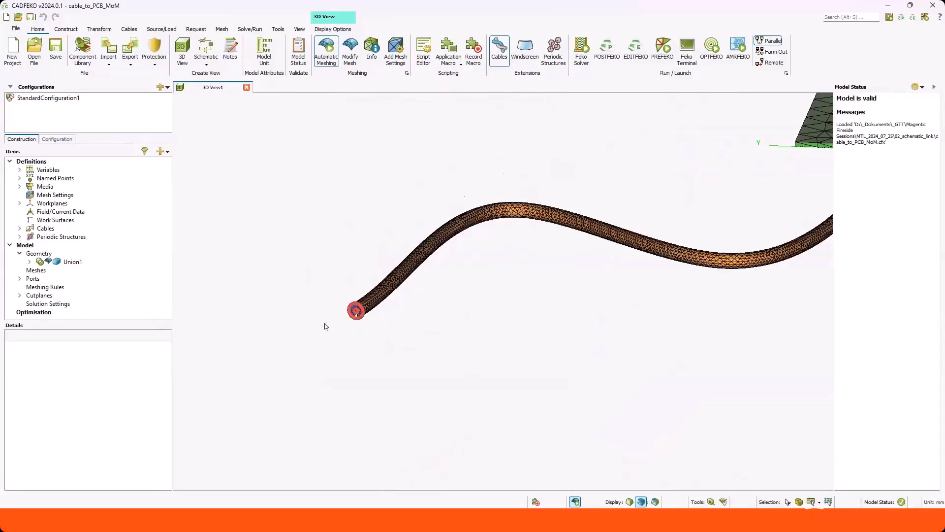
{"action": "scroll", "coordinate": [364, 311], "scroll_direction": "up", "scroll_amount": 2}
{"action": "scroll", "coordinate": [363, 311], "scroll_direction": "down", "scroll_amount": 2}
{"action": "scroll", "coordinate": [580, 197], "scroll_direction": "up", "scroll_amount": 5}
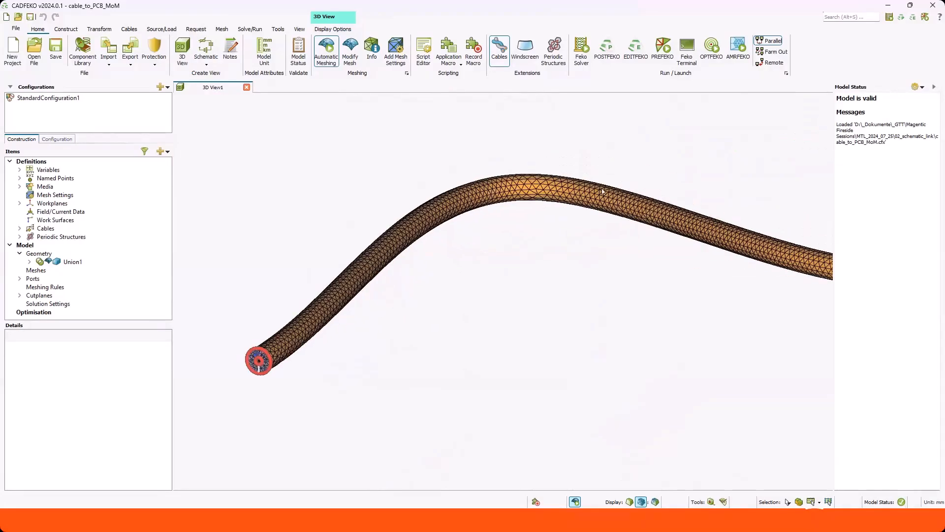
{"action": "scroll", "coordinate": [382, 251], "scroll_direction": "down", "scroll_amount": 6}
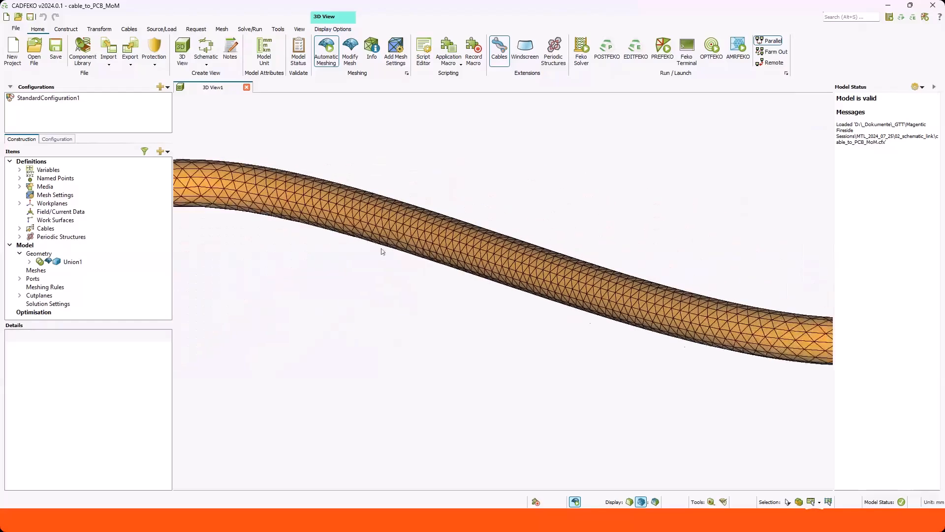
{"action": "scroll", "coordinate": [614, 305], "scroll_direction": "up", "scroll_amount": 5}
Examine the junction where the cable's inner conductor meets the trace on the PCB's upper side.
{"action": "left_click_drag", "start_coordinate": [472, 340], "coordinate": [484, 322]}
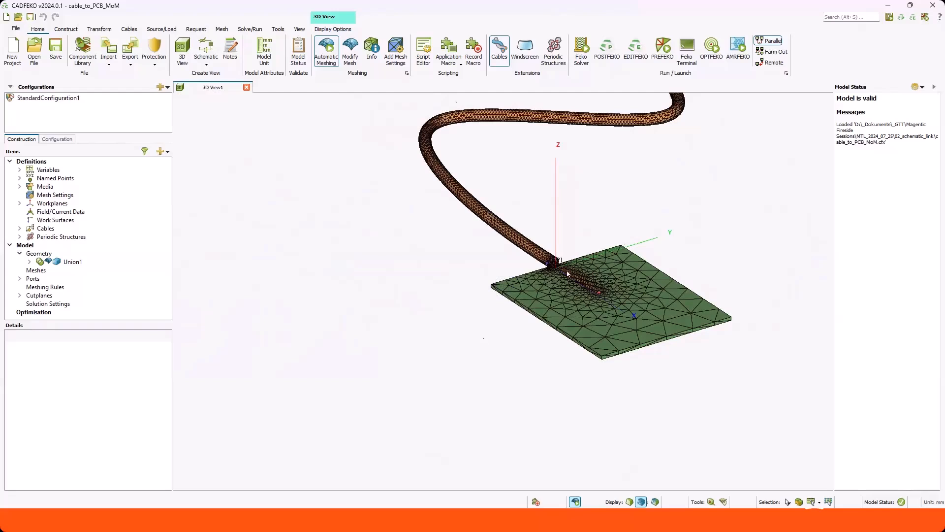
{"action": "scroll", "coordinate": [558, 268], "scroll_direction": "up", "scroll_amount": 4}
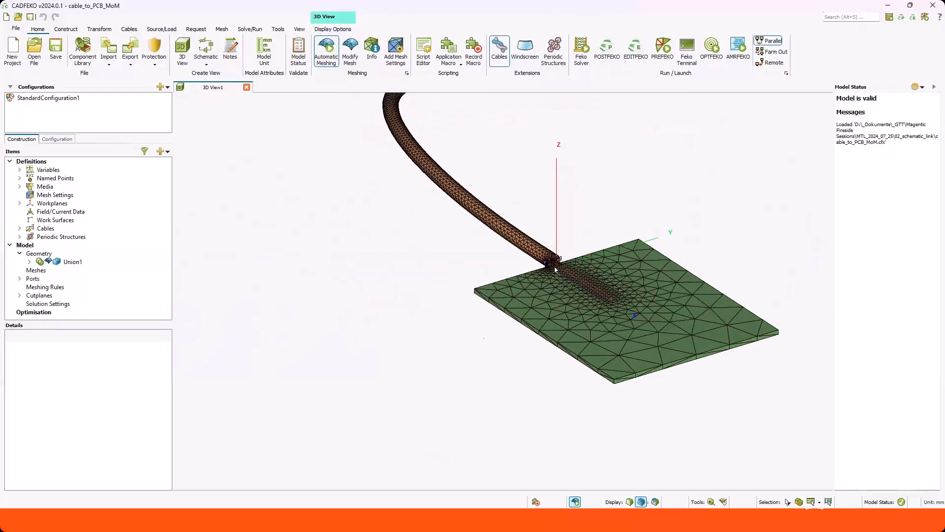
{"action": "scroll", "coordinate": [550, 253], "scroll_direction": "up", "scroll_amount": 5}
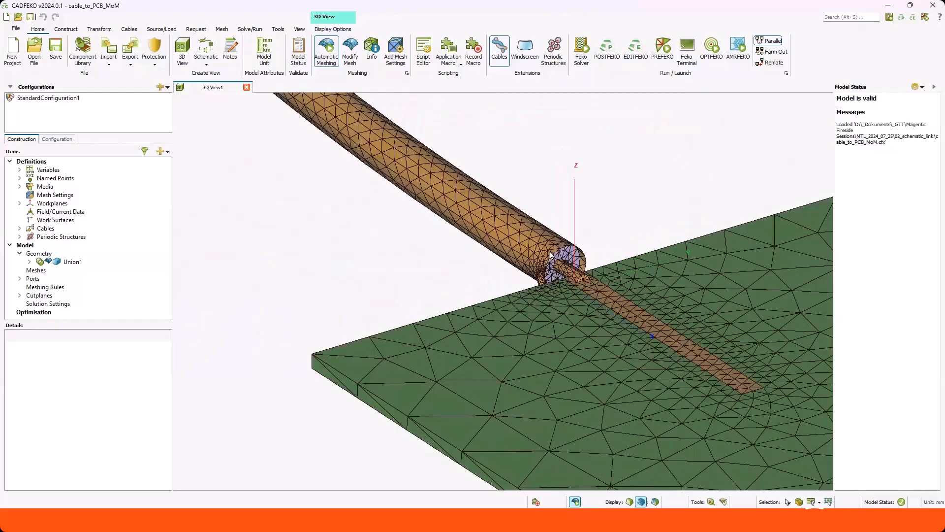
{"action": "scroll", "coordinate": [553, 269], "scroll_direction": "down", "scroll_amount": 10}
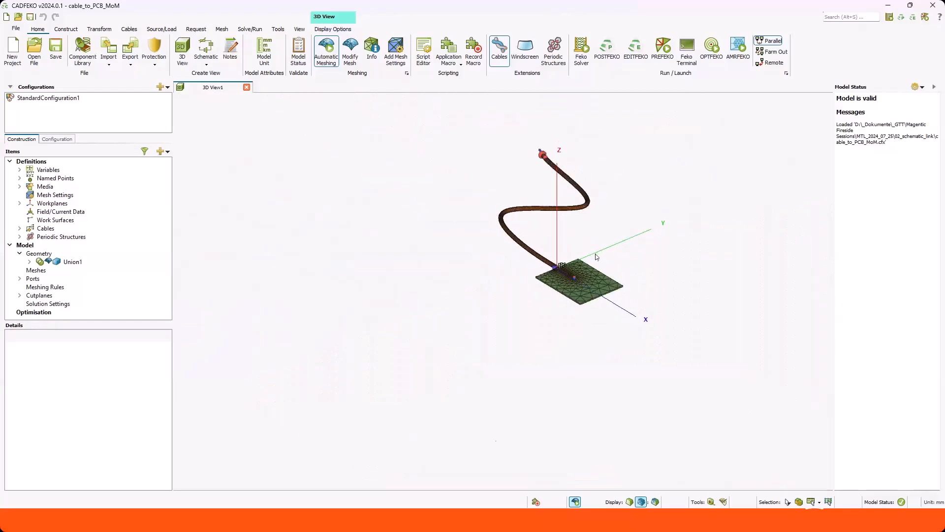
{"action": "left_click_drag", "start_coordinate": [586, 260], "coordinate": [572, 262]}
{"action": "scroll", "coordinate": [586, 260], "scroll_direction": "up", "scroll_amount": 8}
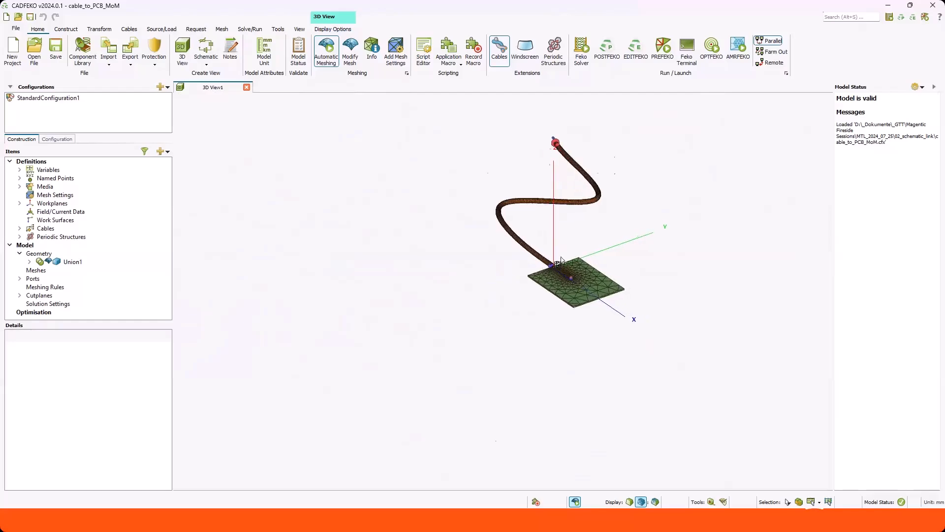
{"action": "scroll", "coordinate": [604, 261], "scroll_direction": "up", "scroll_amount": 10}
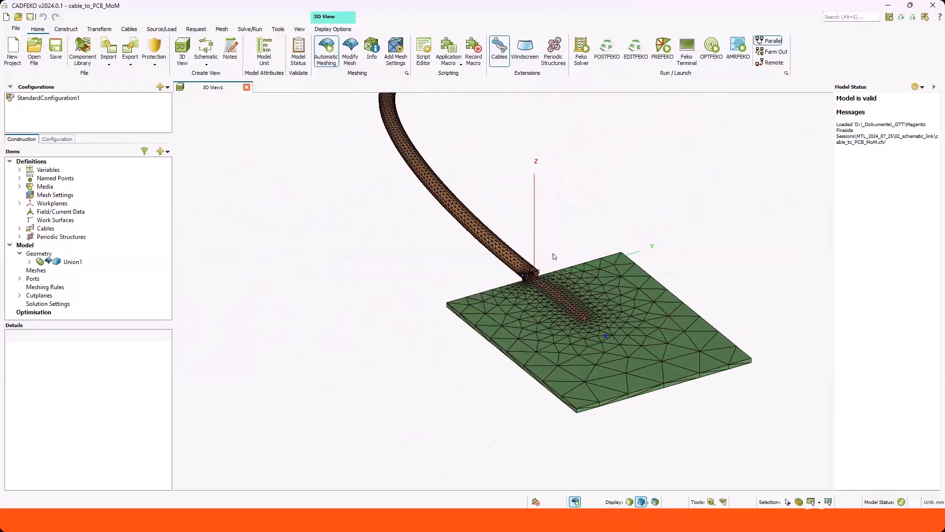
{"action": "scroll", "coordinate": [479, 251], "scroll_direction": "up", "scroll_amount": 10}
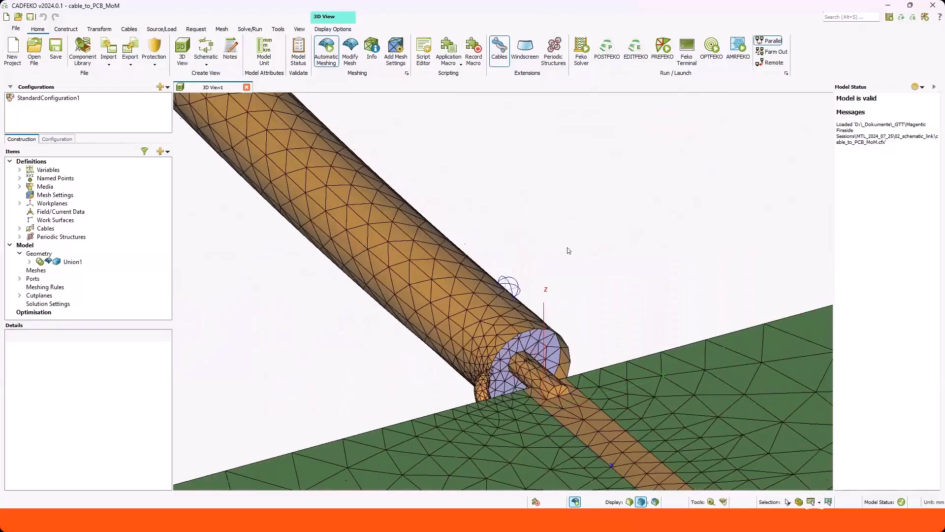
{"action": "scroll", "coordinate": [562, 250], "scroll_direction": "down", "scroll_amount": 3}
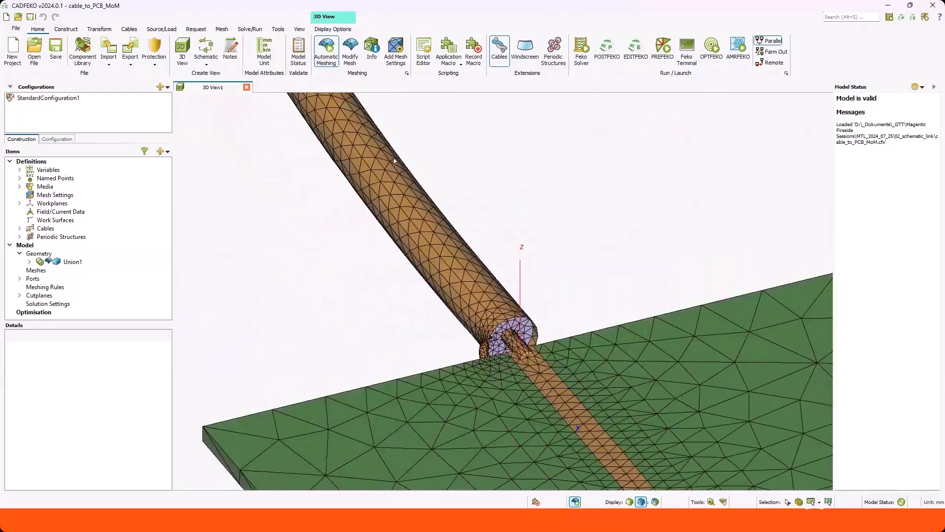
{"action": "mouse_move", "coordinate": [529, 358]}
{"action": "left_mouse_down"}
{"action": "mouse_move", "coordinate": [631, 411]}
{"action": "mouse_move", "coordinate": [574, 417]}
{"action": "mouse_move", "coordinate": [515, 346]}
{"action": "mouse_move", "coordinate": [577, 350]}
{"action": "mouse_move", "coordinate": [552, 347]}
{"action": "mouse_move", "coordinate": [477, 369]}
{"action": "mouse_move", "coordinate": [525, 385]}
{"action": "mouse_move", "coordinate": [558, 362]}
{"action": "left_mouse_up"}
{"action": "scroll", "coordinate": [446, 380], "scroll_direction": "down", "scroll_amount": 5}
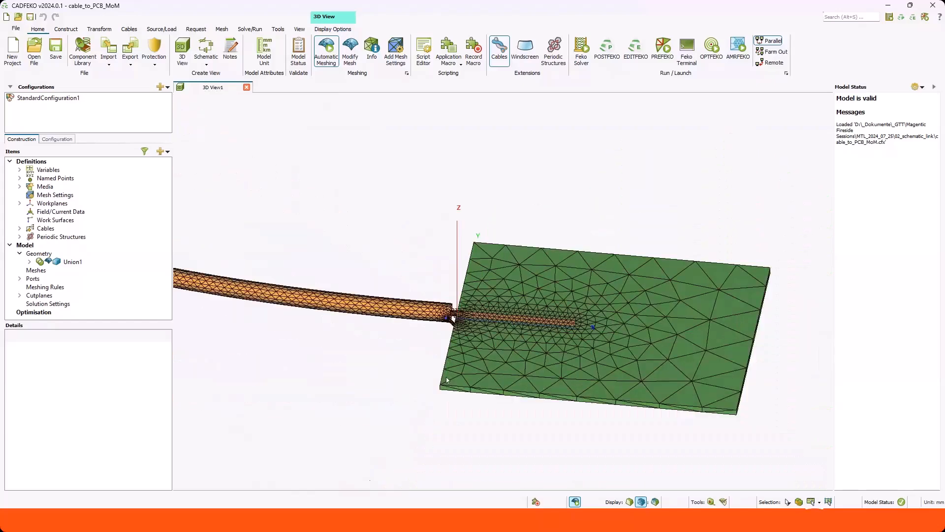
Inspect the underside of the PCB where the cable shield's pigtail connects to the ground plane.
{"action": "left_click_drag", "start_coordinate": [447, 380], "coordinate": [485, 170]}
{"action": "scroll", "coordinate": [489, 164], "scroll_direction": "up", "scroll_amount": 3}
{"action": "scroll", "coordinate": [487, 165], "scroll_direction": "up", "scroll_amount": 5}
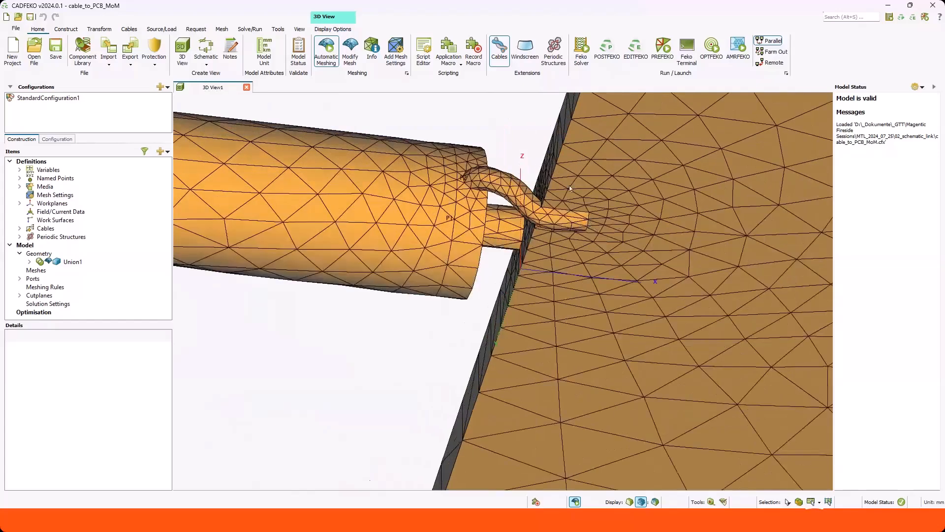
{"action": "left_click_drag", "start_coordinate": [564, 186], "coordinate": [451, 161]}
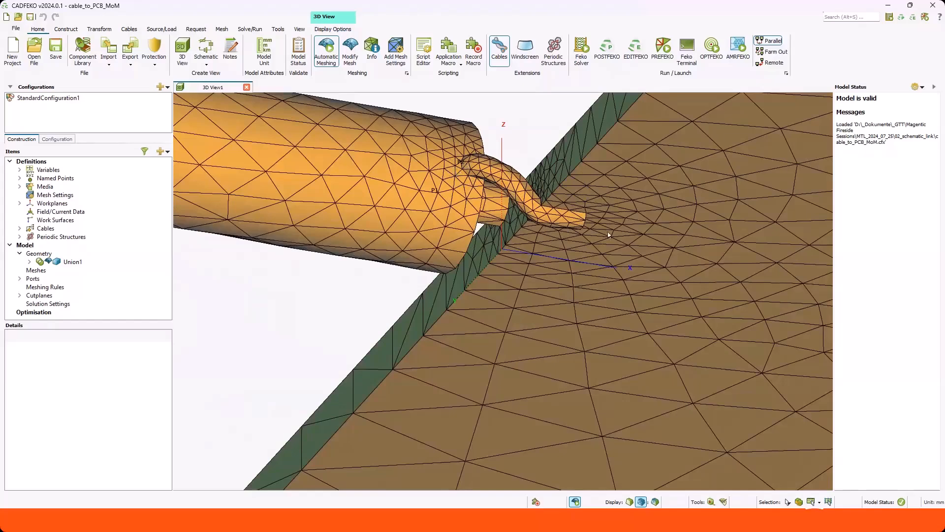
{"action": "scroll", "coordinate": [532, 230], "scroll_direction": "down", "scroll_amount": 10}
Examine the PCB trace from its open end back to the cable connection on the board's upper side.
{"action": "left_click_drag", "start_coordinate": [601, 179], "coordinate": [591, 331]}
{"action": "middle_click_drag", "start_coordinate": [625, 105], "coordinate": [515, 272]}
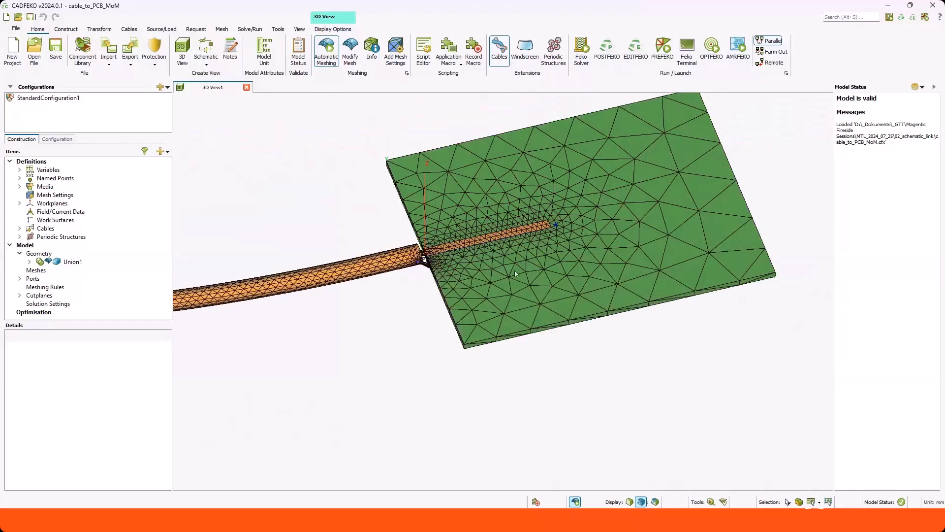
{"action": "scroll", "coordinate": [515, 270], "scroll_direction": "up", "scroll_amount": 3}
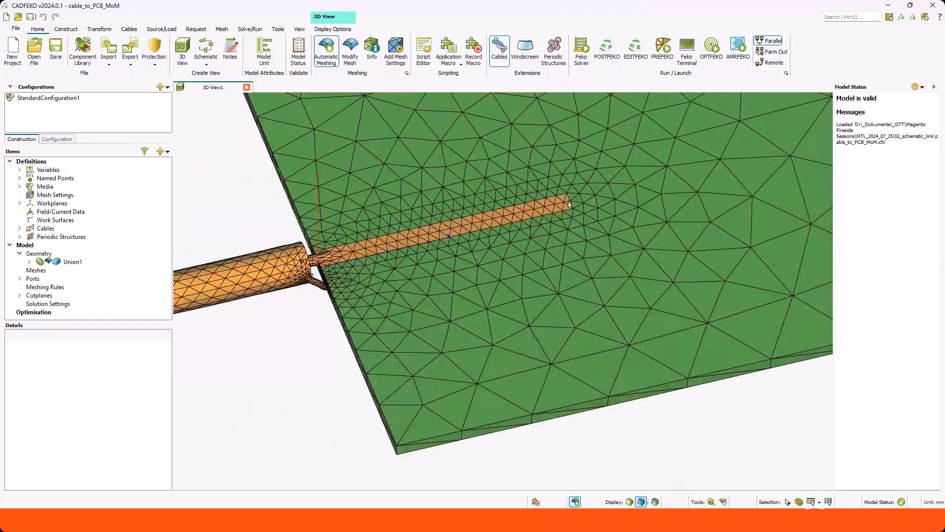
{"action": "scroll", "coordinate": [568, 202], "scroll_direction": "down", "scroll_amount": 3}
{"action": "left_click_drag", "start_coordinate": [446, 378], "coordinate": [443, 425]}
{"action": "scroll", "coordinate": [420, 288], "scroll_direction": "up", "scroll_amount": 3}
{"action": "scroll", "coordinate": [420, 288], "scroll_direction": "down", "scroll_amount": 5}
{"action": "left_click_drag", "start_coordinate": [417, 348], "coordinate": [370, 270]}
{"action": "scroll", "coordinate": [397, 296], "scroll_direction": "up", "scroll_amount": 4}
{"action": "left_click_drag", "start_coordinate": [447, 336], "coordinate": [455, 239]}
{"action": "scroll", "coordinate": [434, 327], "scroll_direction": "up", "scroll_amount": 5}
{"action": "scroll", "coordinate": [455, 239], "scroll_direction": "down", "scroll_amount": 2}
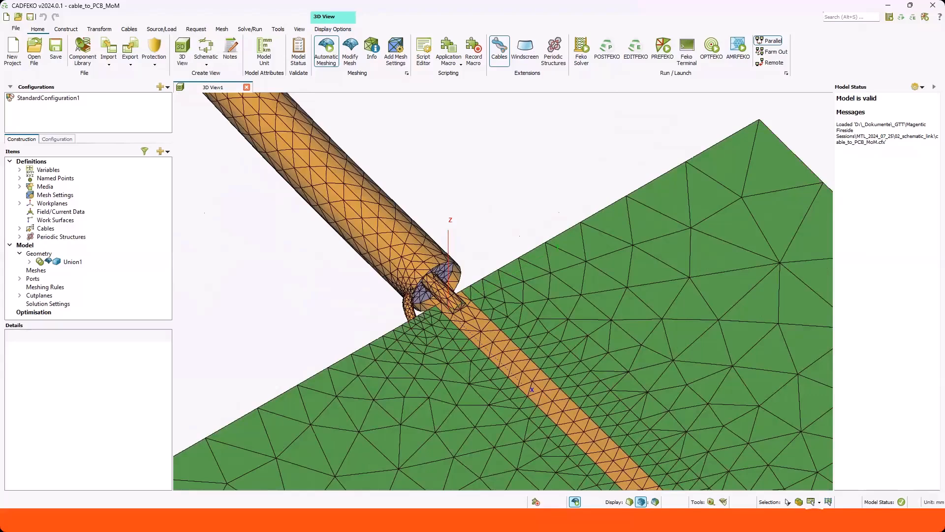
Switch to POSTFEKO and plot the reflection coefficient of WaveguideSource1 for cable_to_PCB_MoM on a new Cartesian graph.
{"action": "left_click", "coordinate": [902, 20]}
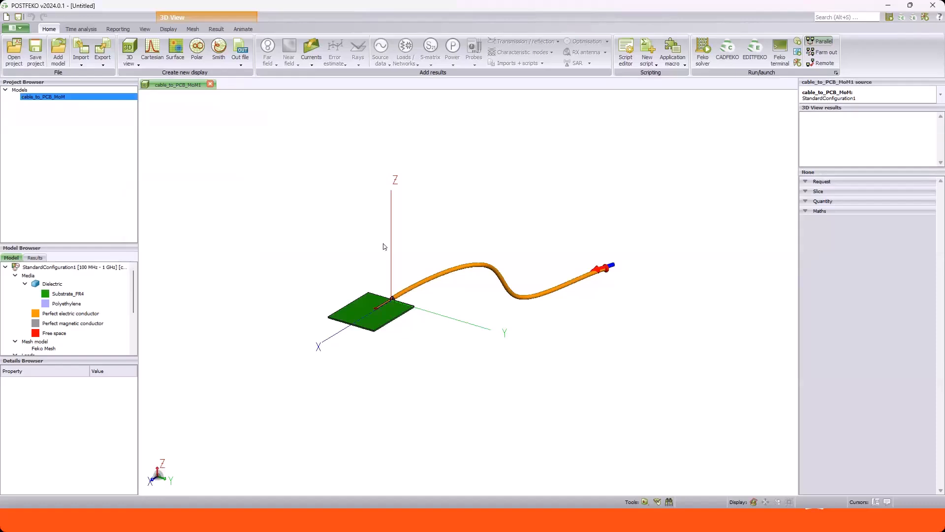
{"action": "left_click", "coordinate": [153, 52]}
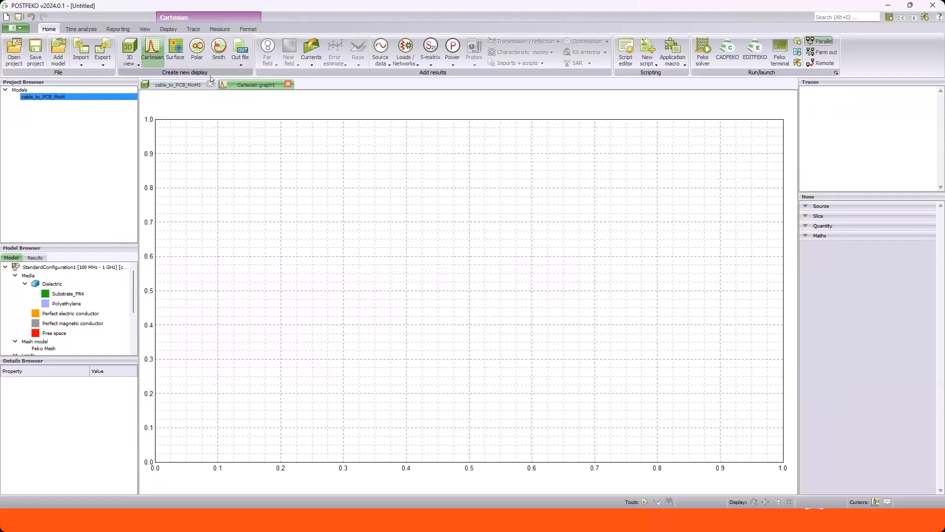
{"action": "left_click", "coordinate": [382, 59]}
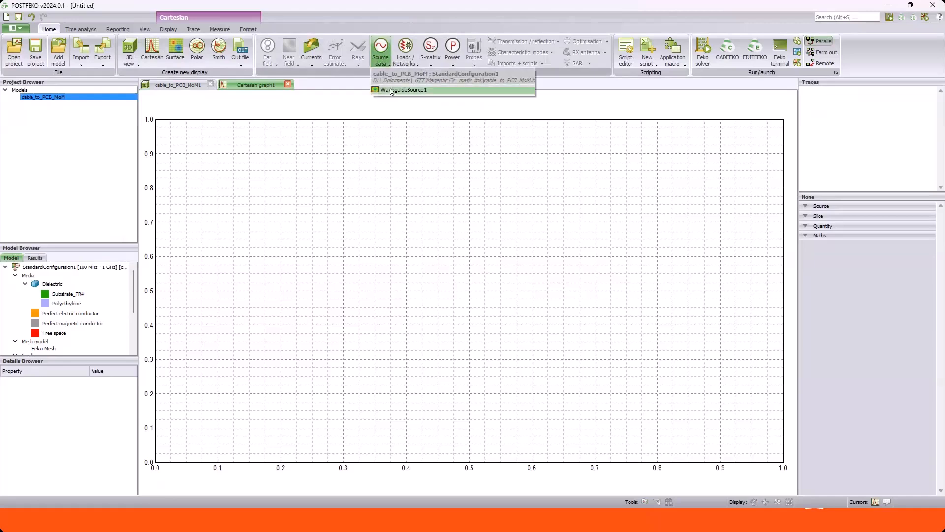
{"action": "left_click", "coordinate": [392, 90]}
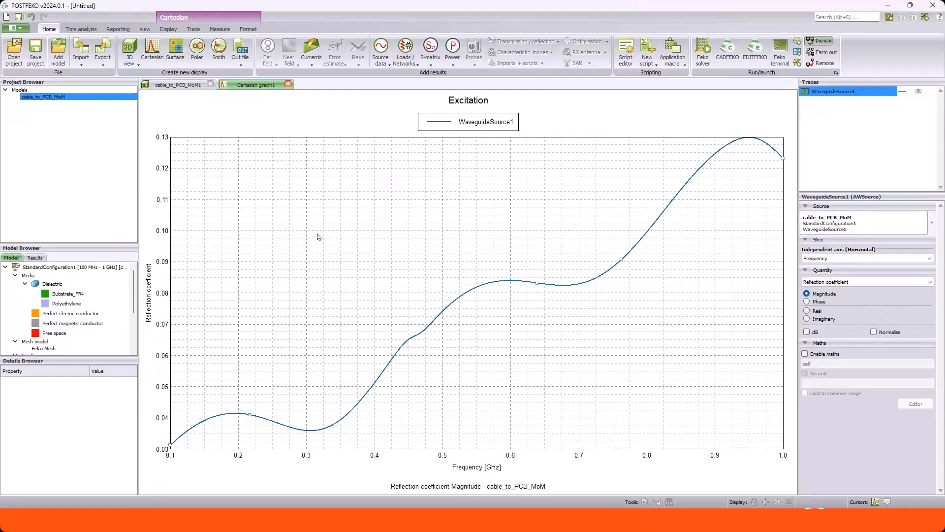
Inspect the waveguide source at the cable end and the cable-to-trace connection in the cable_to_PCB_MoM 3D view.
{"action": "left_click", "coordinate": [196, 86]}
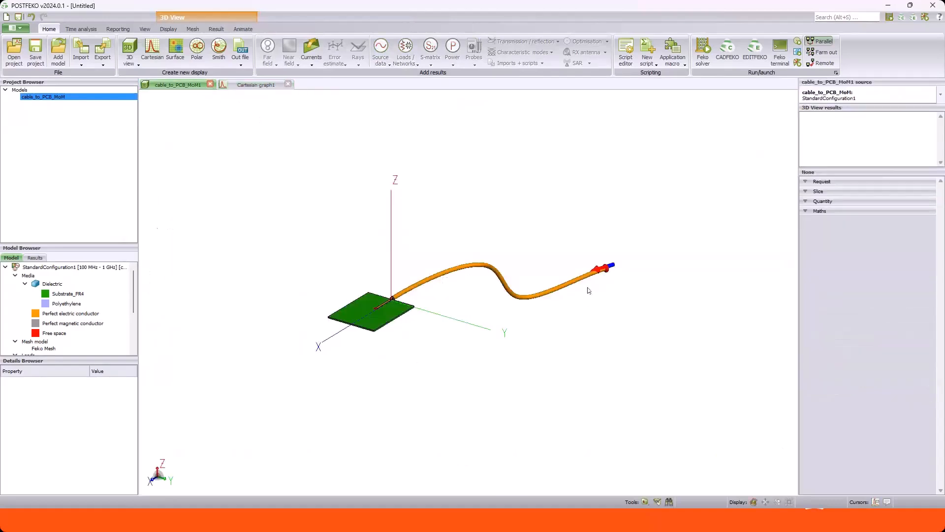
{"action": "scroll", "coordinate": [612, 270], "scroll_direction": "up", "scroll_amount": 6}
{"action": "left_click_drag", "start_coordinate": [583, 299], "coordinate": [384, 315]}
{"action": "left_click_drag", "start_coordinate": [723, 321], "coordinate": [386, 320]}
{"action": "scroll", "coordinate": [401, 317], "scroll_direction": "down", "scroll_amount": 8}
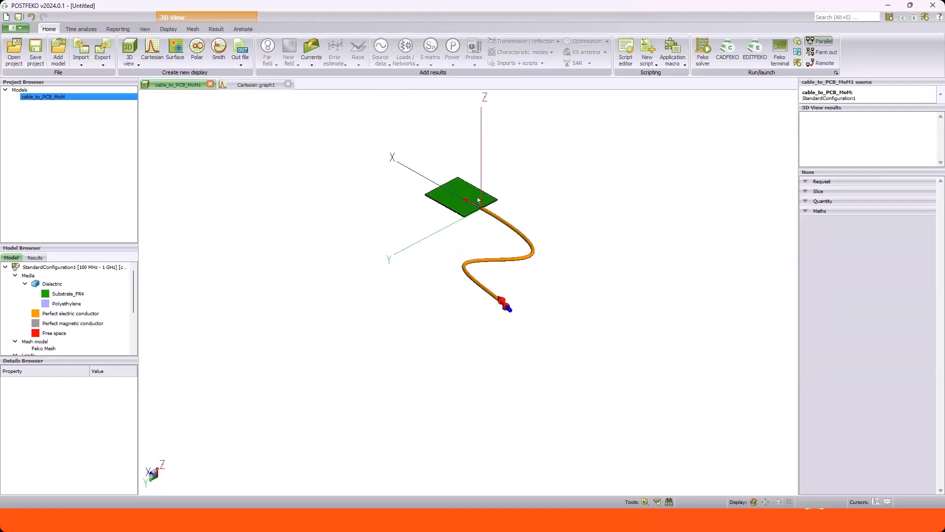
{"action": "scroll", "coordinate": [491, 212], "scroll_direction": "up", "scroll_amount": 5}
{"action": "scroll", "coordinate": [487, 219], "scroll_direction": "up", "scroll_amount": 4}
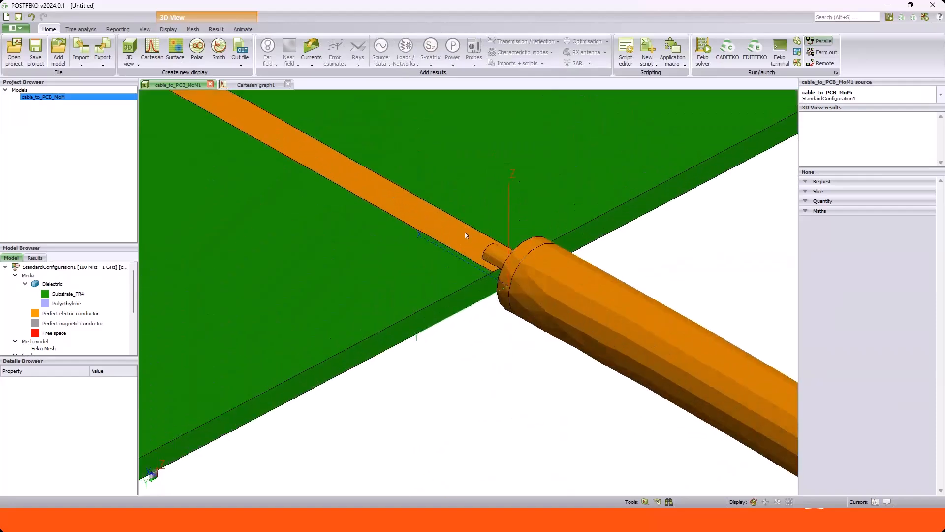
{"action": "scroll", "coordinate": [481, 229], "scroll_direction": "down", "scroll_amount": 7}
{"action": "scroll", "coordinate": [482, 229], "scroll_direction": "down", "scroll_amount": 5}
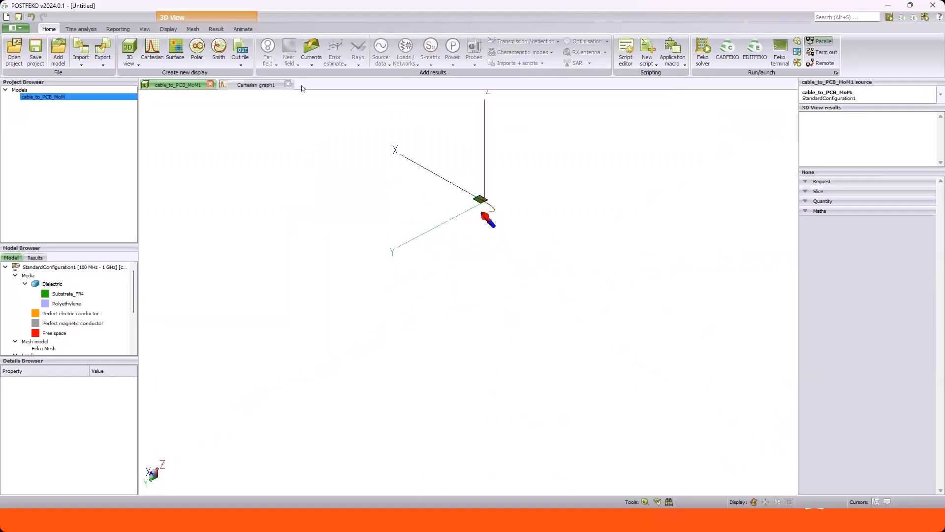
Review the WaveguideSource1 reflection coefficient curve and check the end of the PCB trace in the 3D view.
{"action": "left_click", "coordinate": [264, 86]}
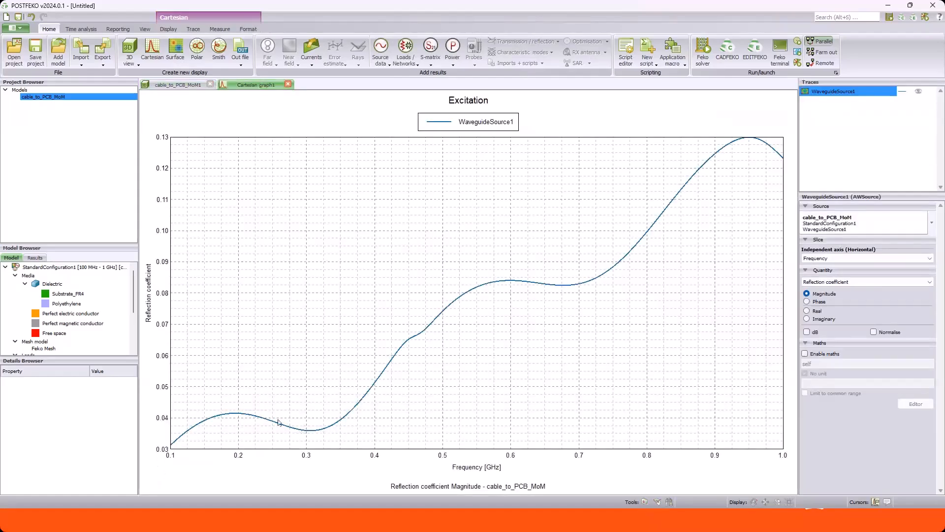
{"action": "left_click", "coordinate": [181, 84]}
{"action": "scroll", "coordinate": [481, 187], "scroll_direction": "up", "scroll_amount": 8}
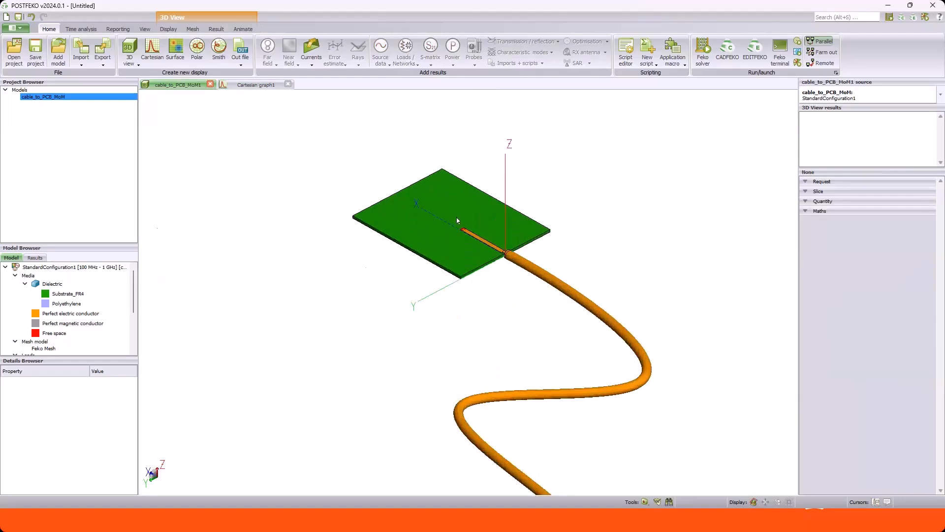
{"action": "scroll", "coordinate": [457, 221], "scroll_direction": "up", "scroll_amount": 2}
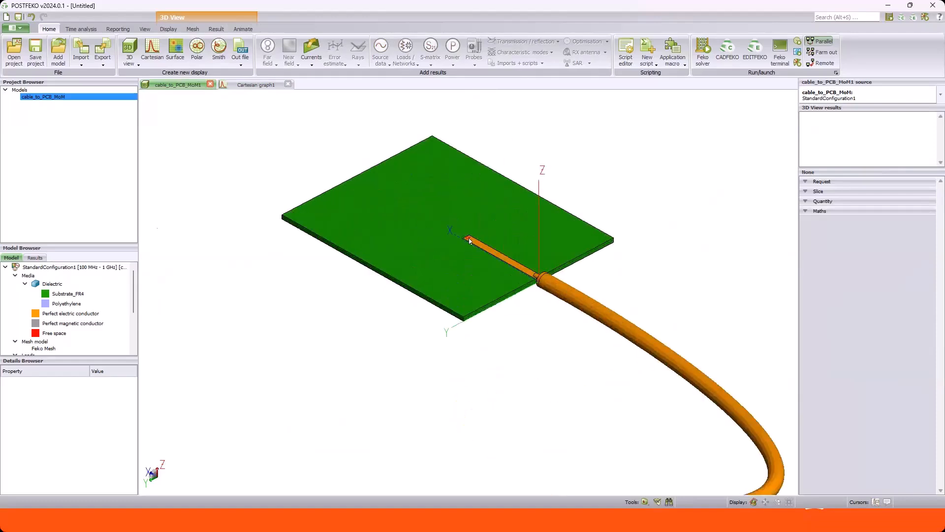
Rename the WaveguideSource1 trace on the reflection coefficient graph to MoM.
{"action": "mouse_move", "coordinate": [470, 240]}
{"action": "left_mouse_down"}
{"action": "mouse_move", "coordinate": [518, 157]}
{"action": "mouse_move", "coordinate": [512, 186]}
{"action": "mouse_move", "coordinate": [476, 214]}
{"action": "mouse_move", "coordinate": [357, 240]}
{"action": "mouse_move", "coordinate": [300, 237]}
{"action": "left_mouse_up"}
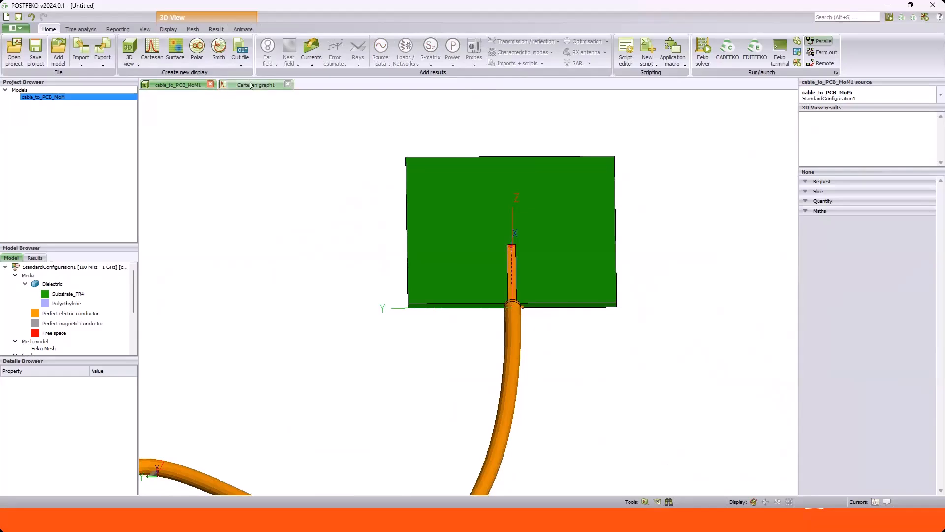
{"action": "left_click", "coordinate": [250, 86]}
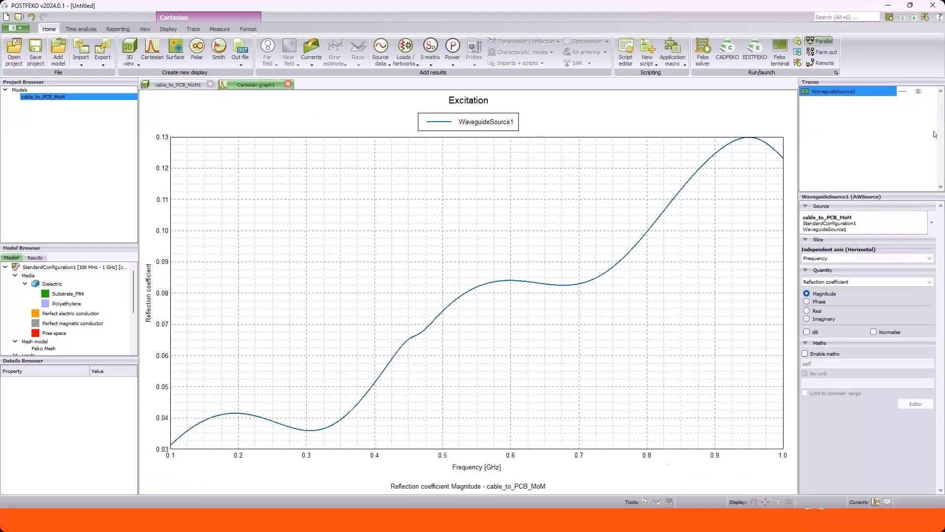
{"action": "right_click", "coordinate": [888, 97]}
{"action": "left_click", "coordinate": [905, 145]}
{"action": "type", "text": "MoM"}
{"action": "key", "text": "Return"}
Change the line colour of the MoM trace on the Cartesian graph.
{"action": "left_click", "coordinate": [248, 28]}
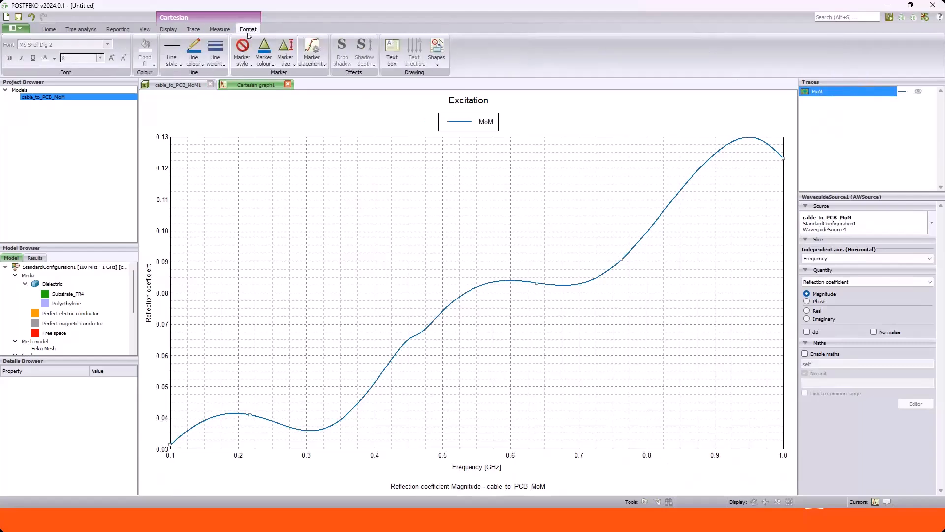
{"action": "left_click", "coordinate": [193, 54]}
{"action": "left_click", "coordinate": [219, 83]}
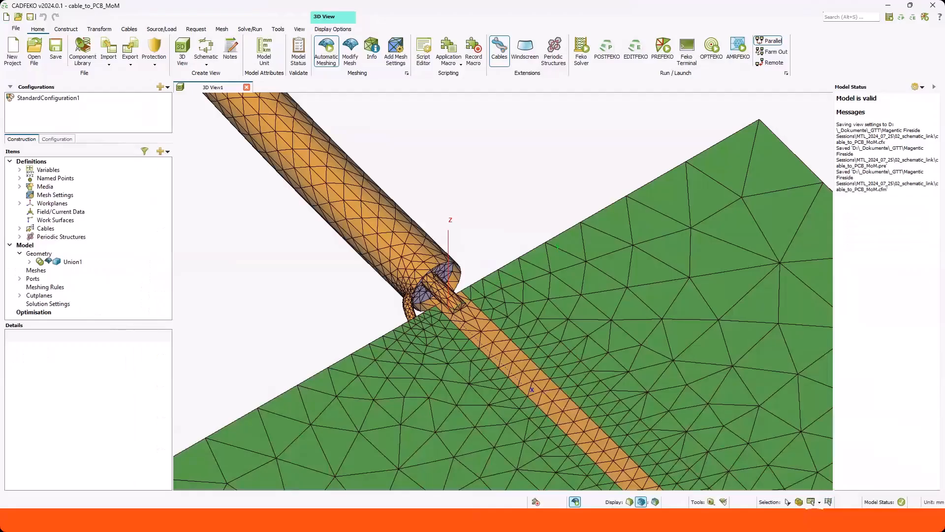
Switch to CADFEKO and open the project cable_to_PCB_MTL.cfx.
{"action": "left_click_drag", "start_coordinate": [403, 241], "coordinate": [414, 248]}
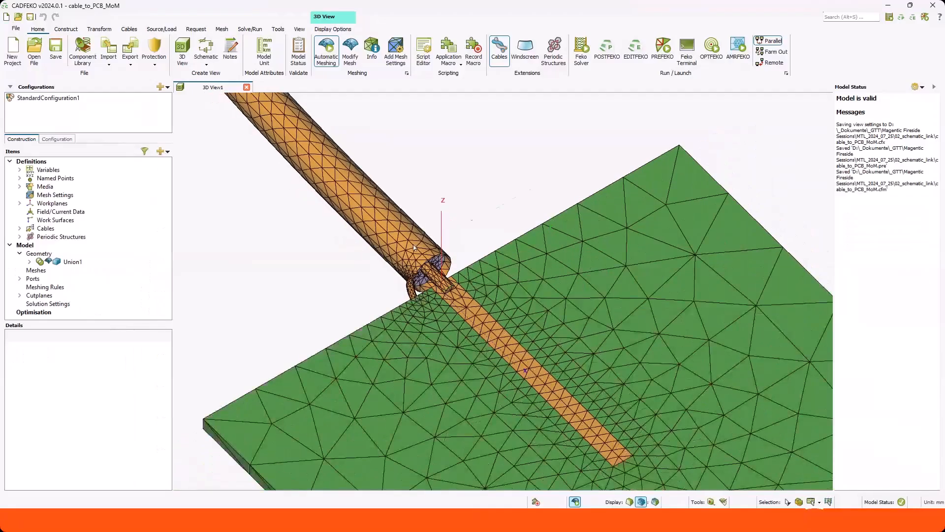
{"action": "scroll", "coordinate": [414, 248], "scroll_direction": "down", "scroll_amount": 10}
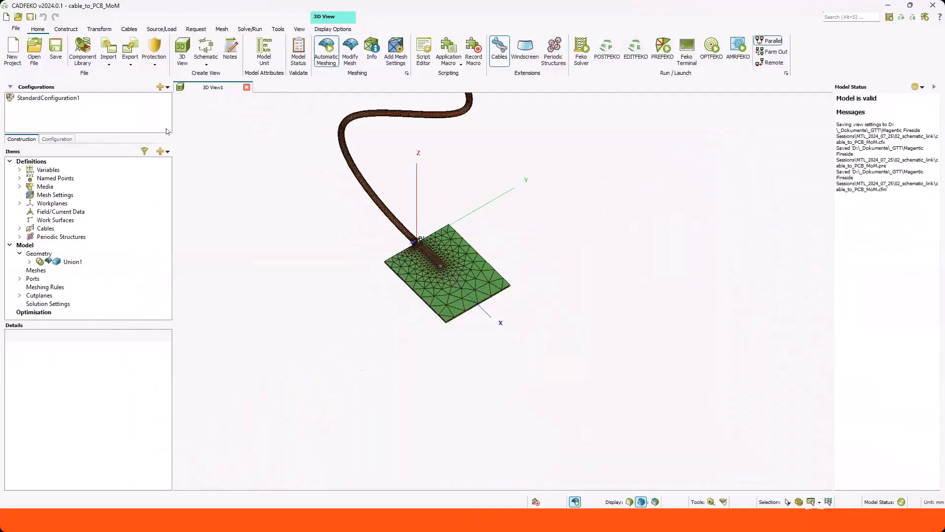
{"action": "left_click", "coordinate": [34, 52]}
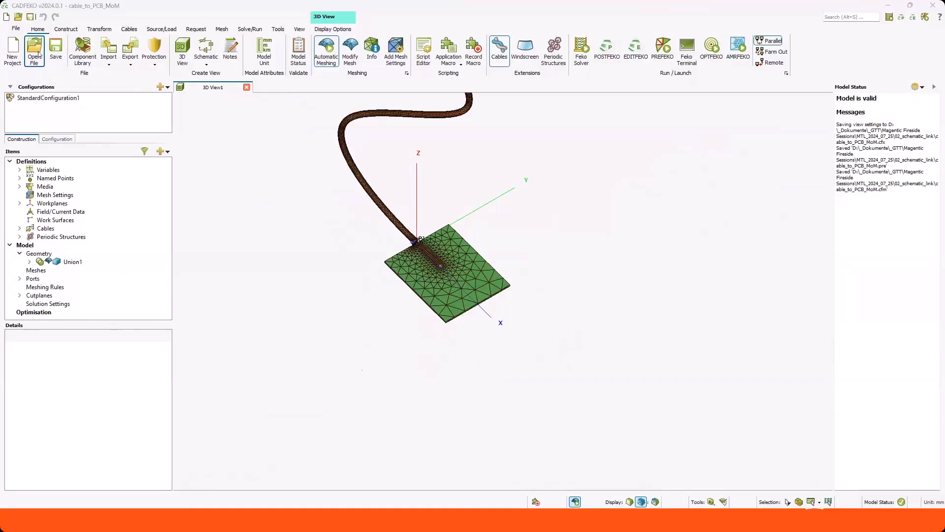
{"action": "left_click", "coordinate": [142, 110]}
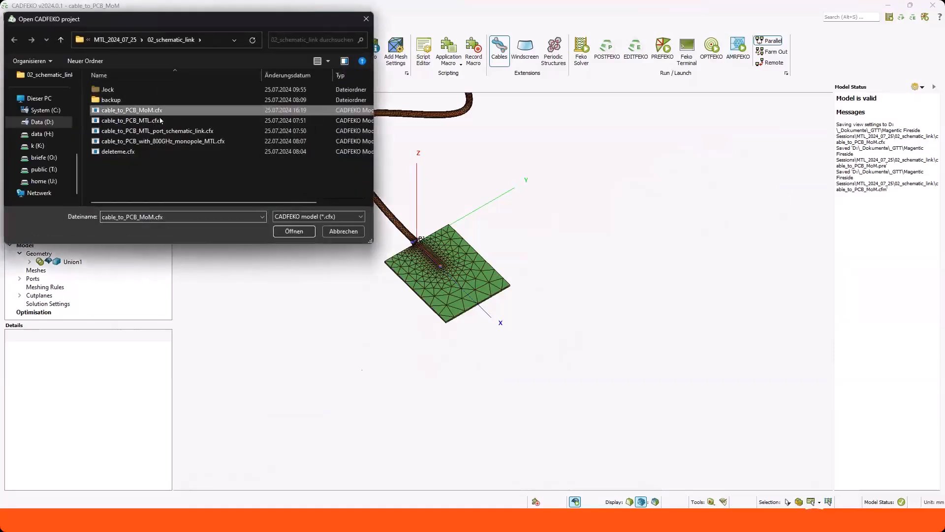
{"action": "left_click", "coordinate": [141, 123]}
{"action": "double_click", "coordinate": [150, 122]}
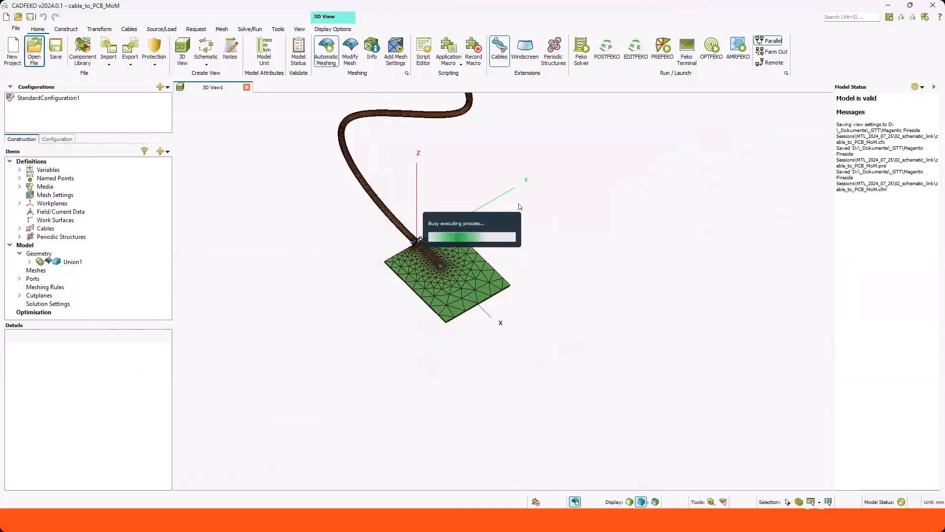
Examine the cable path and its course to the PCB in the 3D view.
{"action": "left_click", "coordinate": [229, 88]}
{"action": "scroll", "coordinate": [497, 304], "scroll_direction": "down", "scroll_amount": 10}
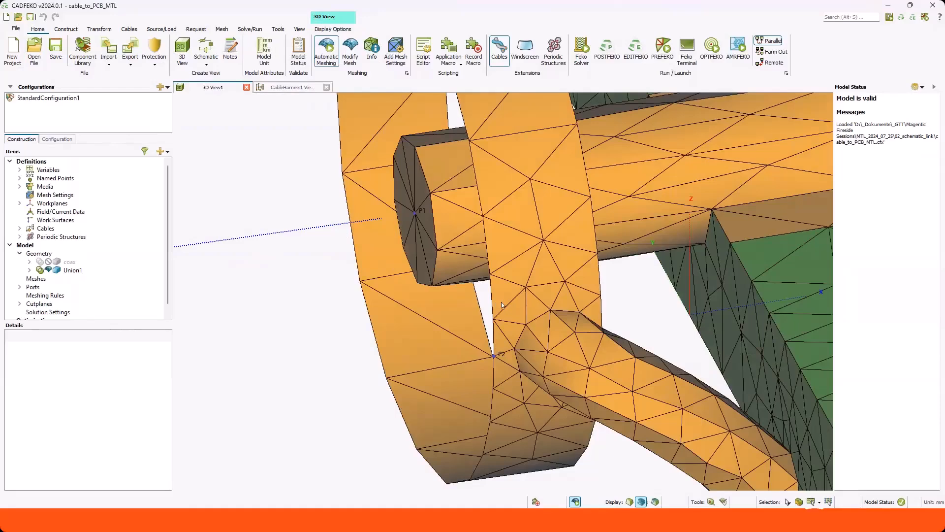
{"action": "scroll", "coordinate": [626, 281], "scroll_direction": "down", "scroll_amount": 3}
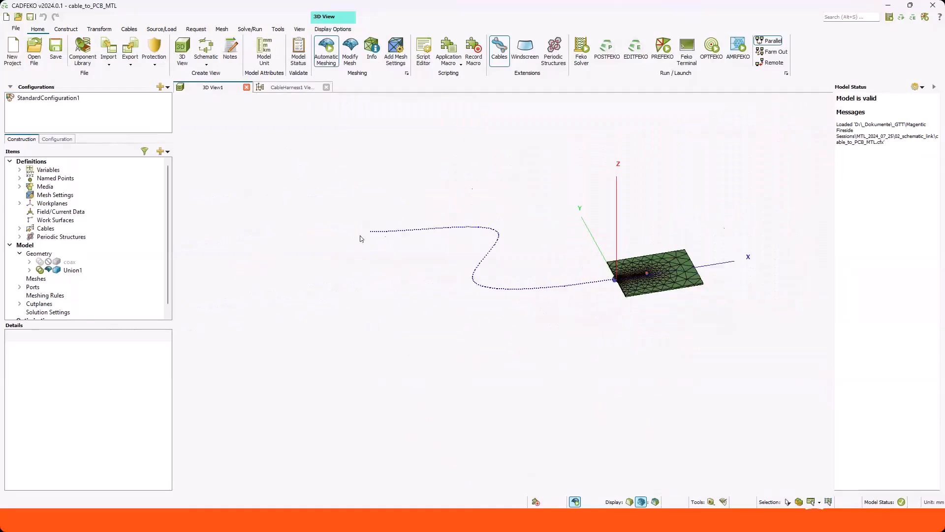
{"action": "left_click_drag", "start_coordinate": [498, 275], "coordinate": [510, 318]}
{"action": "scroll", "coordinate": [510, 318], "scroll_direction": "down", "scroll_amount": 2}
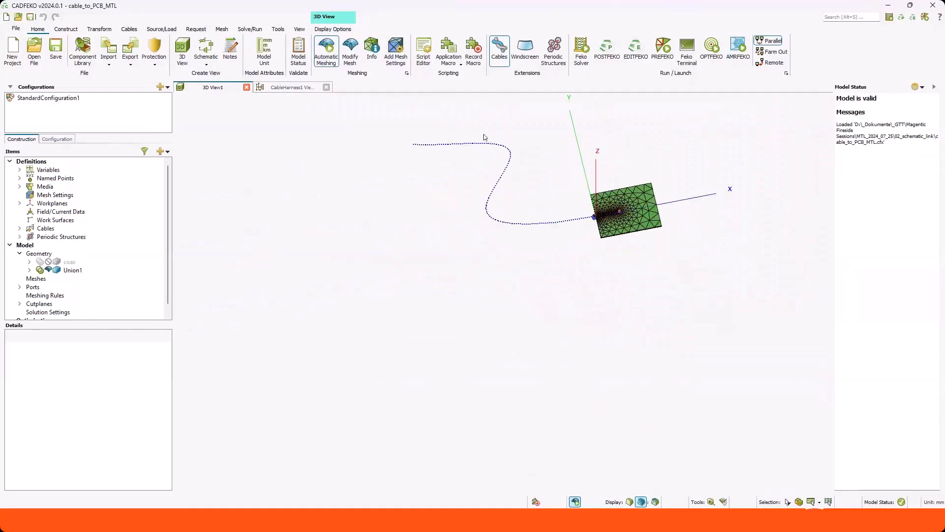
{"action": "middle_click_drag", "start_coordinate": [373, 246], "coordinate": [368, 281]}
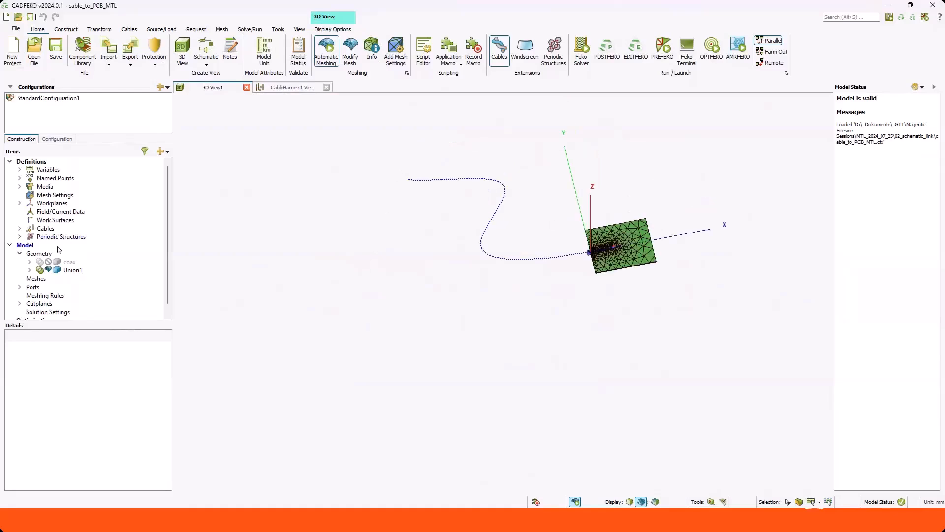
Review the core, insulation and shield definition of CoaxialCable1 and check the cable shields entry.
{"action": "left_click", "coordinate": [19, 228]}
{"action": "left_click", "coordinate": [30, 238]}
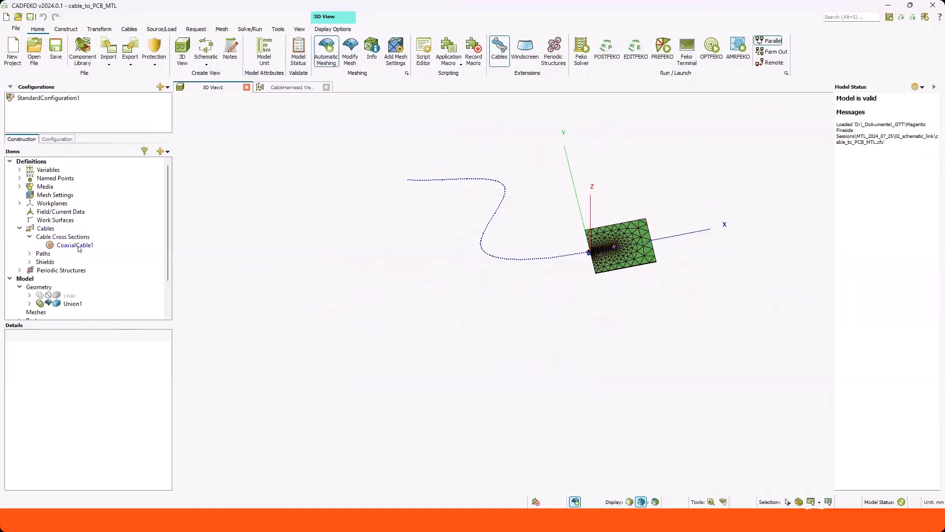
{"action": "double_click", "coordinate": [75, 245]}
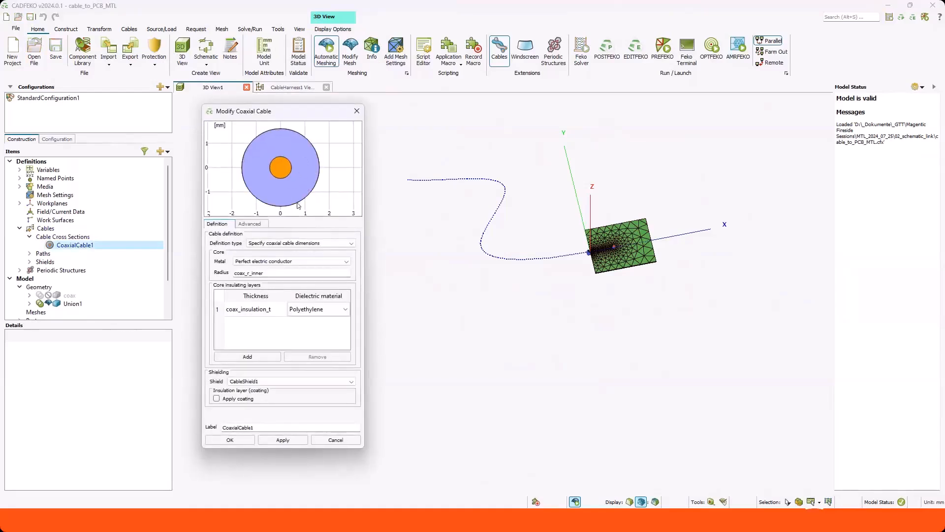
{"action": "left_click", "coordinate": [336, 441]}
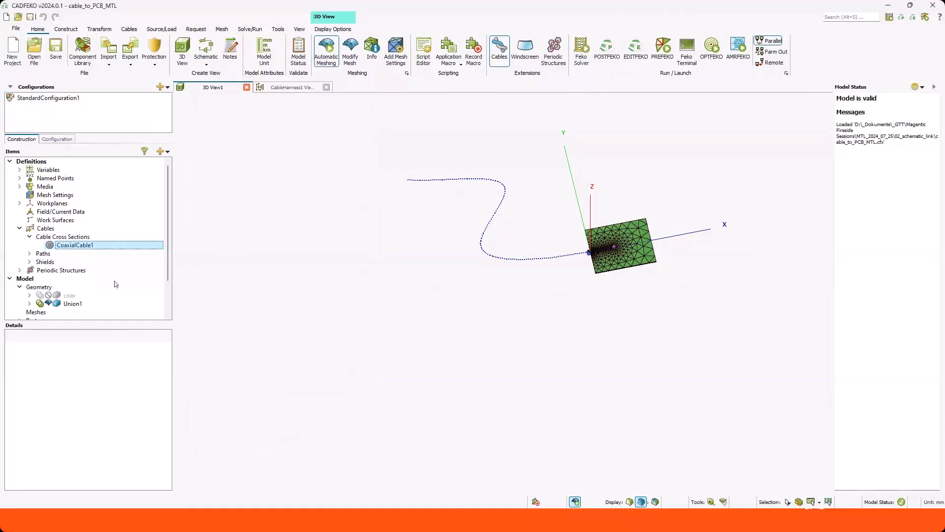
{"action": "left_click", "coordinate": [30, 262]}
{"action": "left_click", "coordinate": [30, 262]}
Follow the cable path to the board and inspect the modelled inner conductor, shield ring and ground connection at points P1 and P2.
{"action": "scroll", "coordinate": [433, 194], "scroll_direction": "up", "scroll_amount": 5}
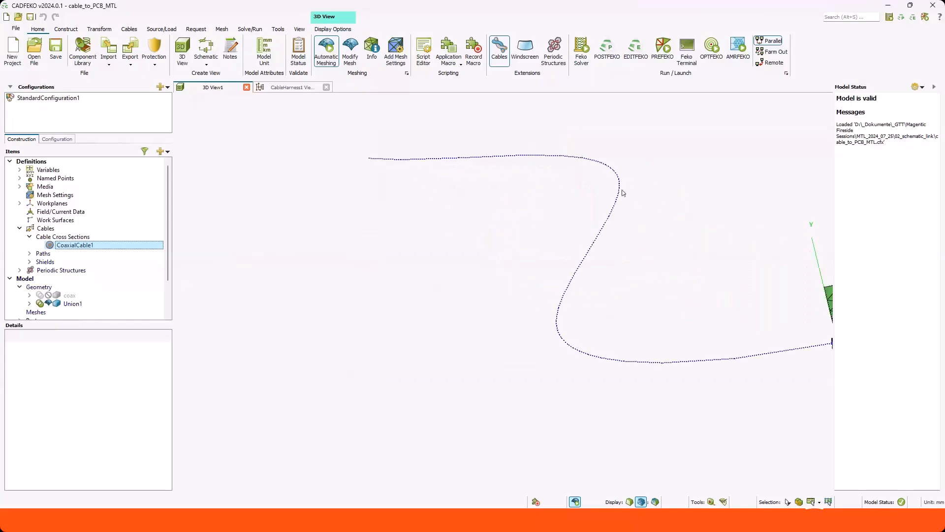
{"action": "middle_click_drag", "start_coordinate": [679, 344], "coordinate": [196, 335]}
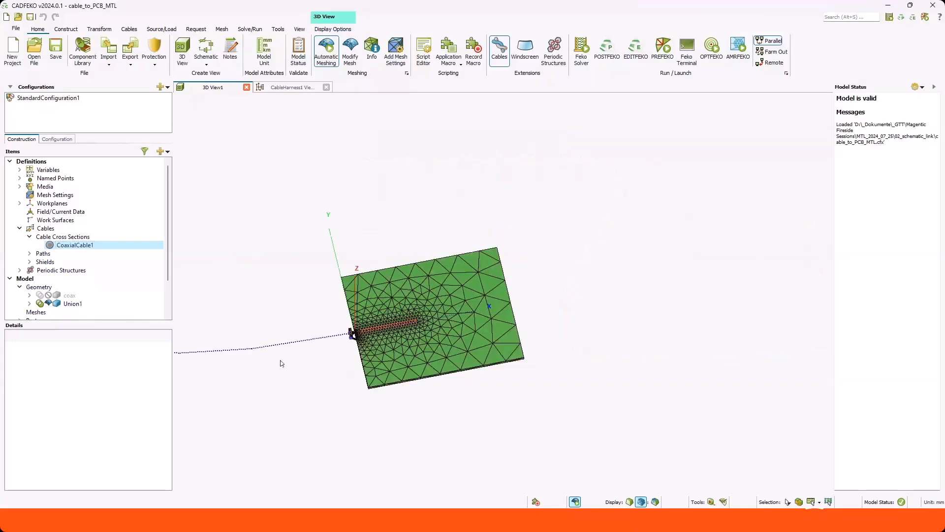
{"action": "scroll", "coordinate": [338, 340], "scroll_direction": "up", "scroll_amount": 6}
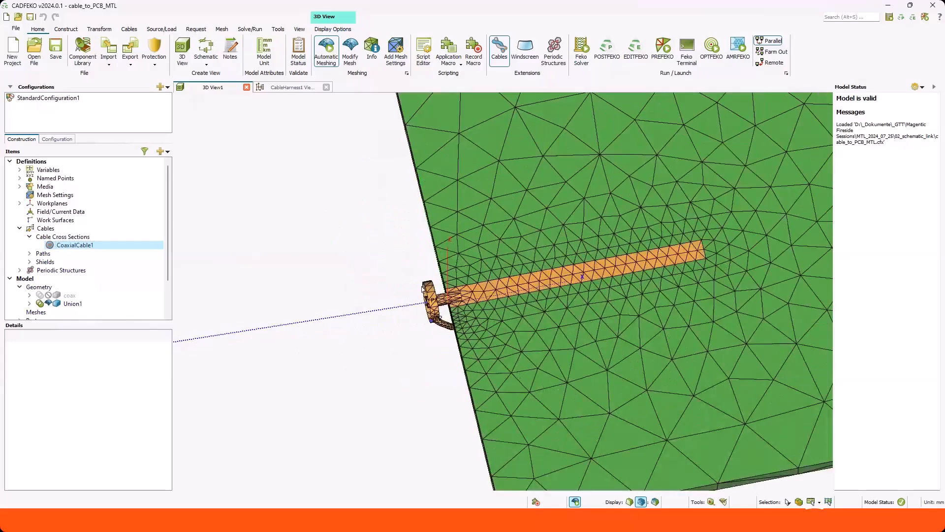
{"action": "scroll", "coordinate": [423, 289], "scroll_direction": "up", "scroll_amount": 3}
{"action": "scroll", "coordinate": [421, 325], "scroll_direction": "up", "scroll_amount": 3}
{"action": "left_click_drag", "start_coordinate": [425, 315], "coordinate": [403, 335]}
{"action": "scroll", "coordinate": [404, 336], "scroll_direction": "down", "scroll_amount": 3}
{"action": "scroll", "coordinate": [558, 258], "scroll_direction": "up", "scroll_amount": 4}
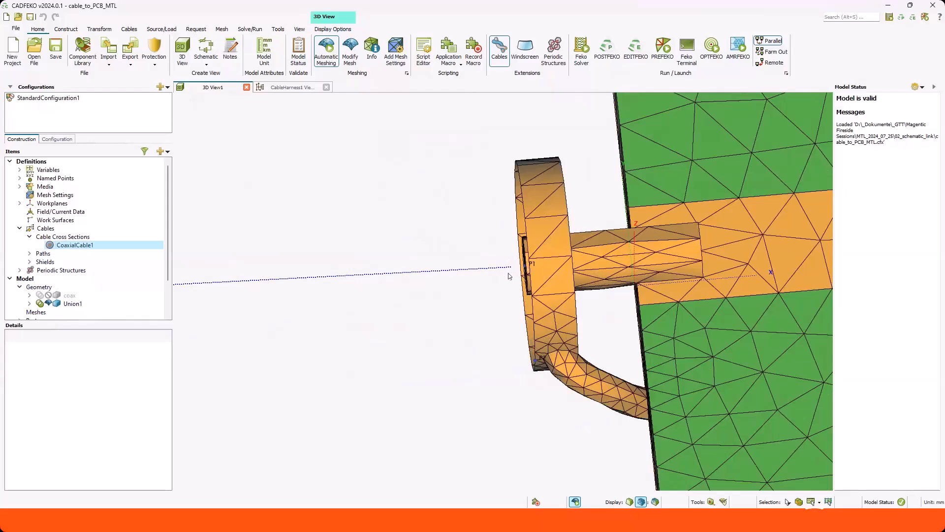
{"action": "left_click_drag", "start_coordinate": [509, 273], "coordinate": [527, 278]}
{"action": "left_click_drag", "start_coordinate": [407, 377], "coordinate": [422, 368]}
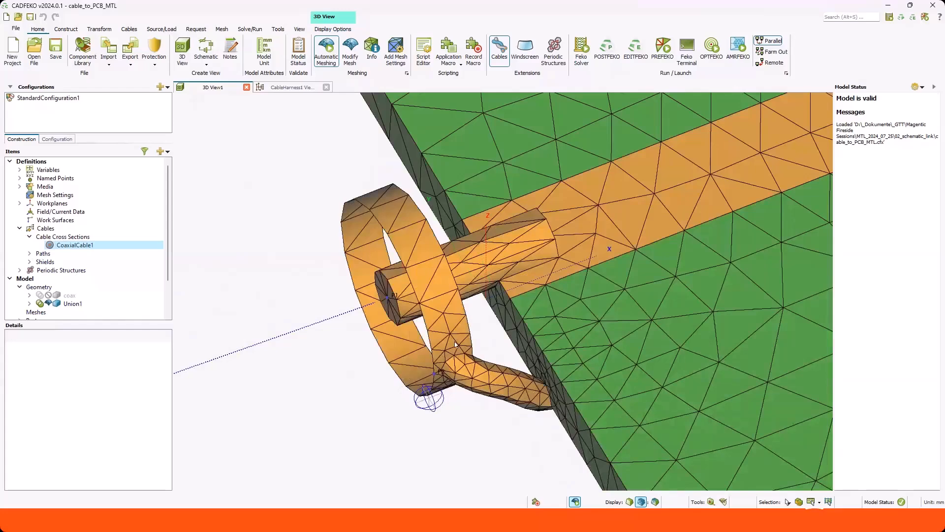
{"action": "scroll", "coordinate": [455, 345], "scroll_direction": "down", "scroll_amount": 5}
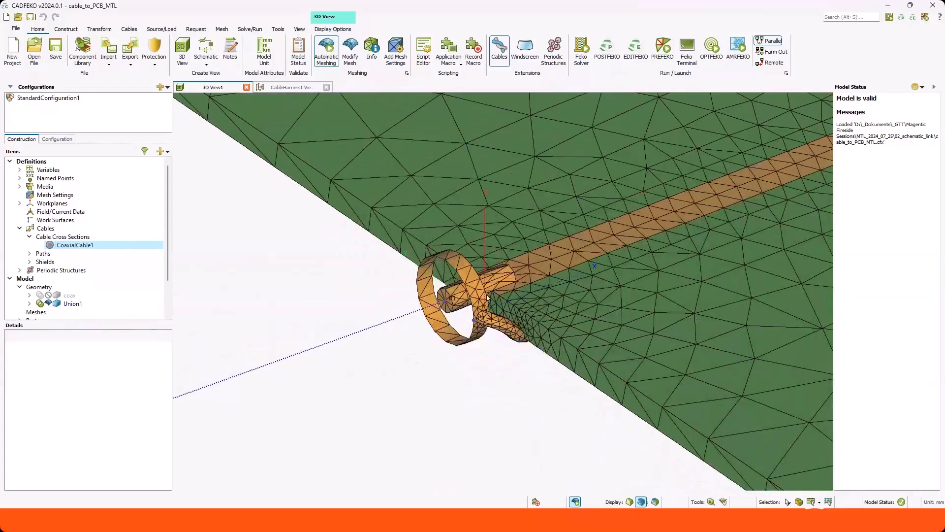
{"action": "scroll", "coordinate": [451, 326], "scroll_direction": "up", "scroll_amount": 3}
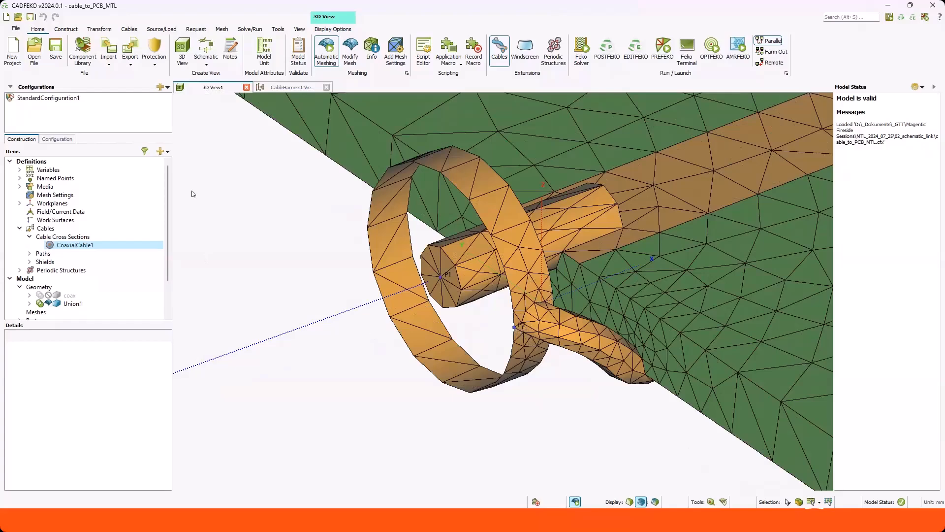
Review the port and point definition methods for a new schematic link in StandardConfiguration1, without creating the link.
{"action": "left_click", "coordinate": [56, 138]}
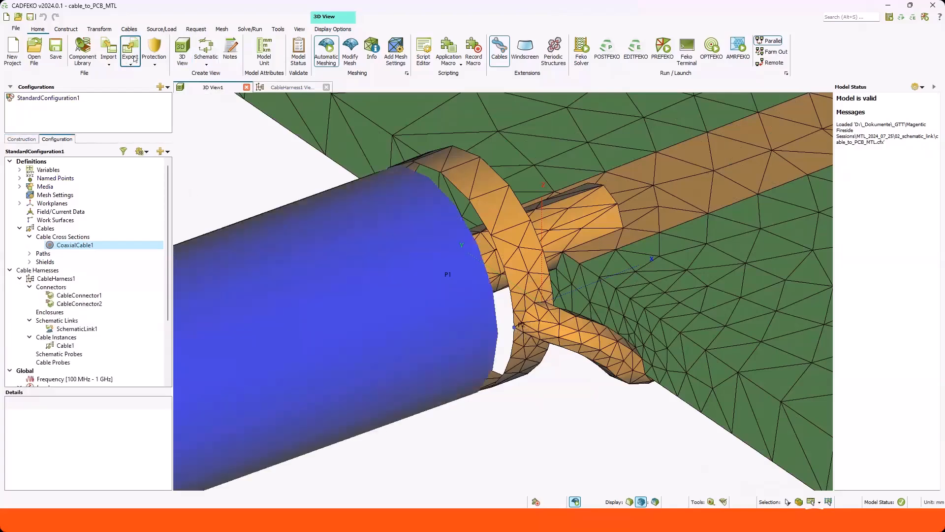
{"action": "left_click", "coordinate": [132, 29]}
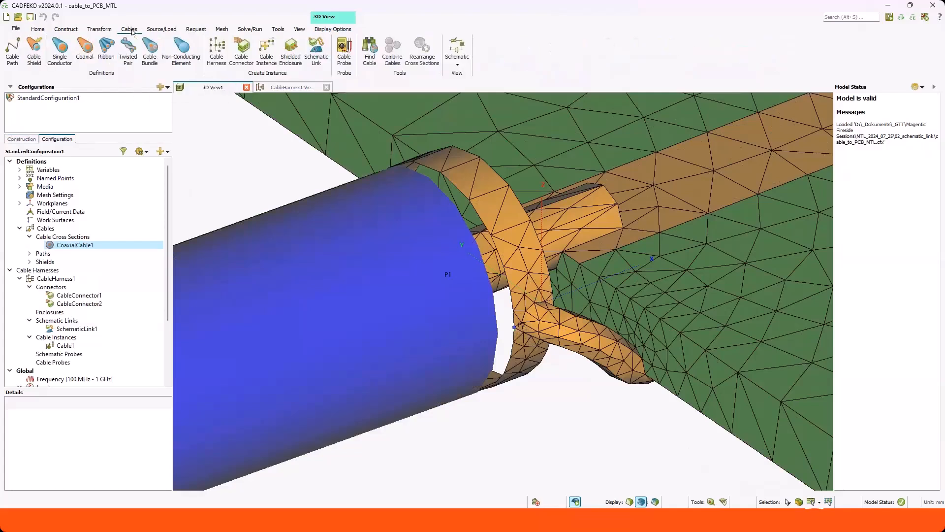
{"action": "left_click", "coordinate": [320, 50]}
{"action": "left_click_drag", "start_coordinate": [379, 108], "coordinate": [636, 53]}
{"action": "left_click", "coordinate": [570, 164]}
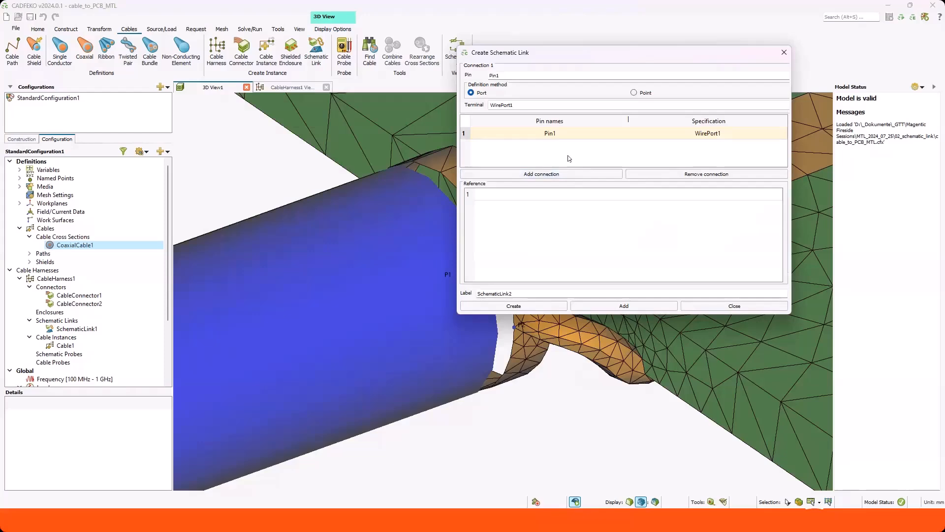
{"action": "left_click_drag", "start_coordinate": [649, 54], "coordinate": [269, 88]}
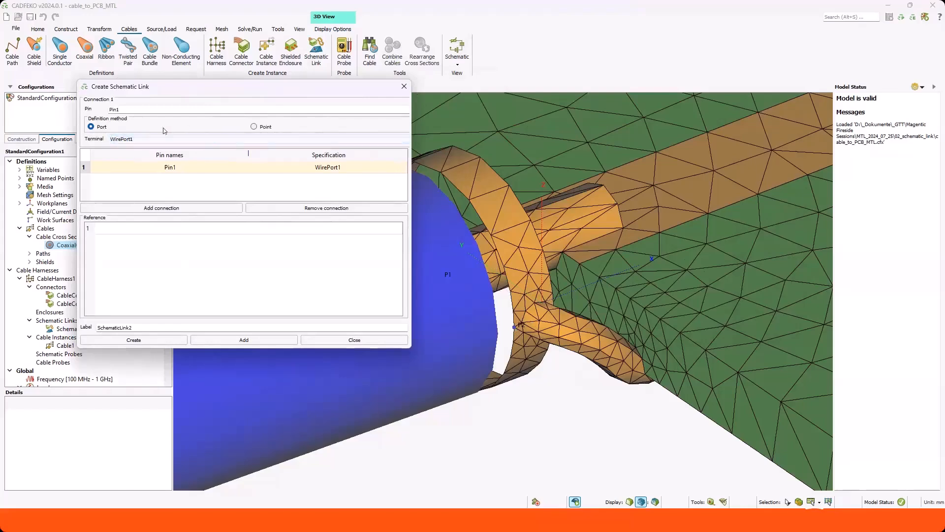
{"action": "left_click", "coordinate": [269, 128]}
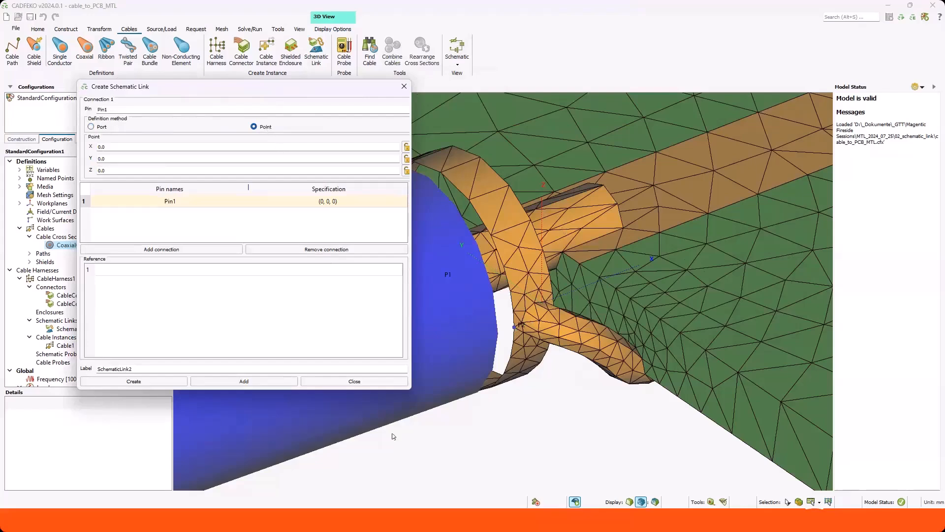
{"action": "left_click", "coordinate": [377, 381]}
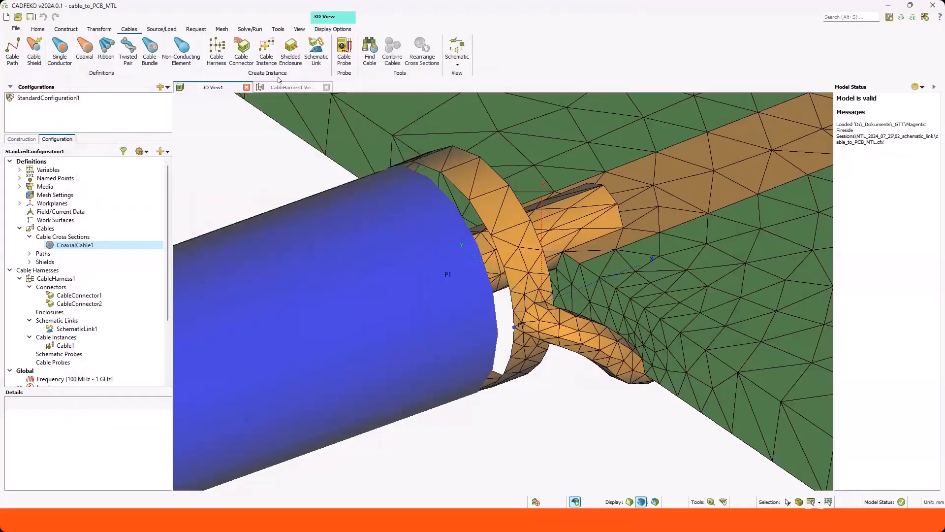
Compare the CableConnector2 to SchematicLink1 connections in the CableHarness1 schematic with points P1 and P2 at the cable end in the 3D view.
{"action": "left_click", "coordinate": [292, 87]}
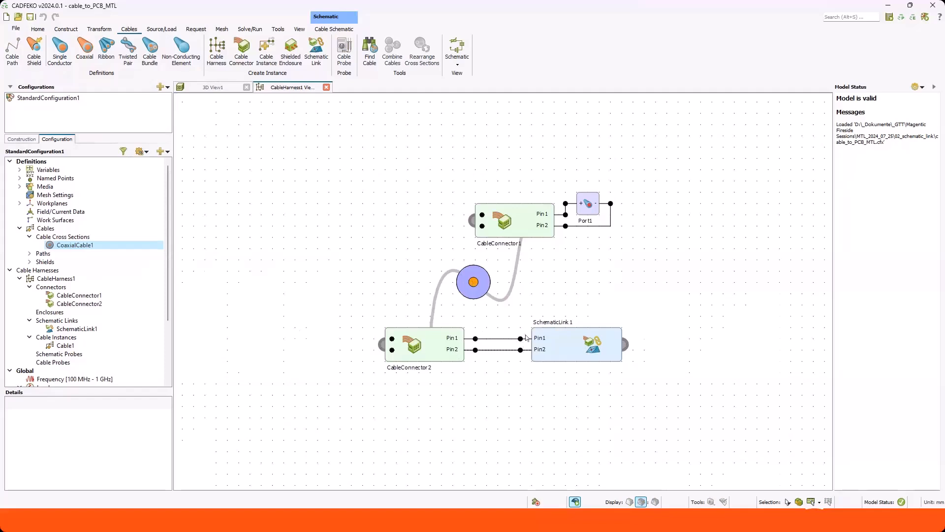
{"action": "left_click", "coordinate": [213, 87]}
{"action": "left_click_drag", "start_coordinate": [527, 377], "coordinate": [553, 351]}
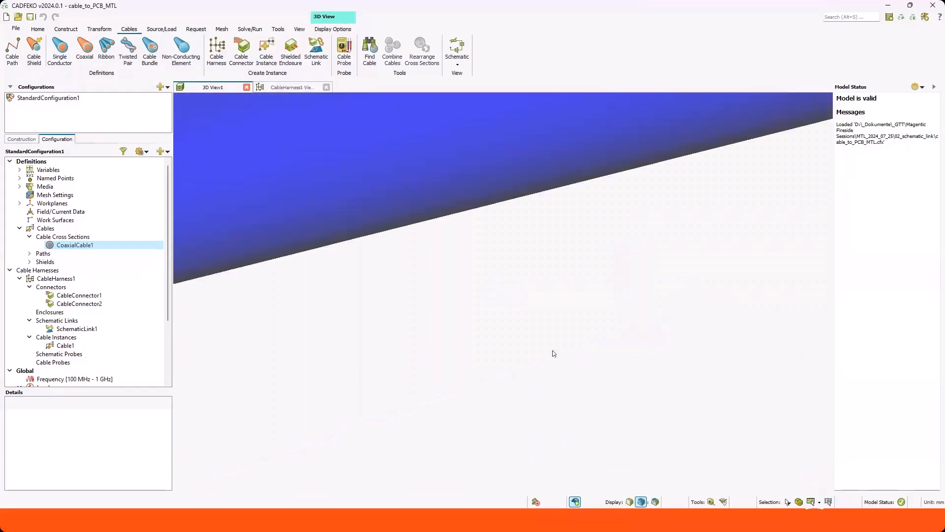
{"action": "scroll", "coordinate": [552, 351], "scroll_direction": "down", "scroll_amount": 3}
{"action": "middle_click_drag", "start_coordinate": [699, 309], "coordinate": [277, 461]}
{"action": "left_click_drag", "start_coordinate": [315, 444], "coordinate": [486, 381]}
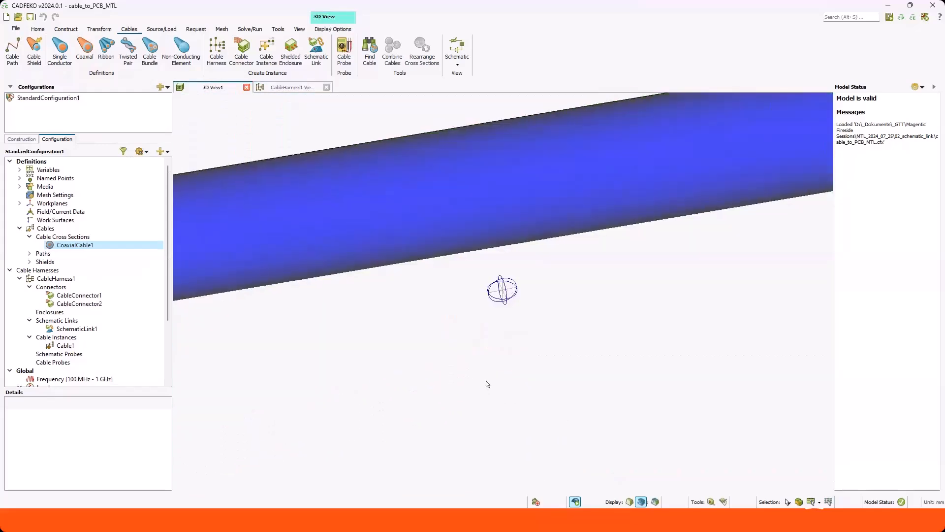
{"action": "scroll", "coordinate": [486, 382], "scroll_direction": "down", "scroll_amount": 2}
{"action": "middle_click_drag", "start_coordinate": [556, 305], "coordinate": [386, 403]}
{"action": "scroll", "coordinate": [793, 251], "scroll_direction": "down", "scroll_amount": 2}
{"action": "middle_click_drag", "start_coordinate": [792, 251], "coordinate": [675, 304]}
{"action": "scroll", "coordinate": [531, 349], "scroll_direction": "up", "scroll_amount": 8}
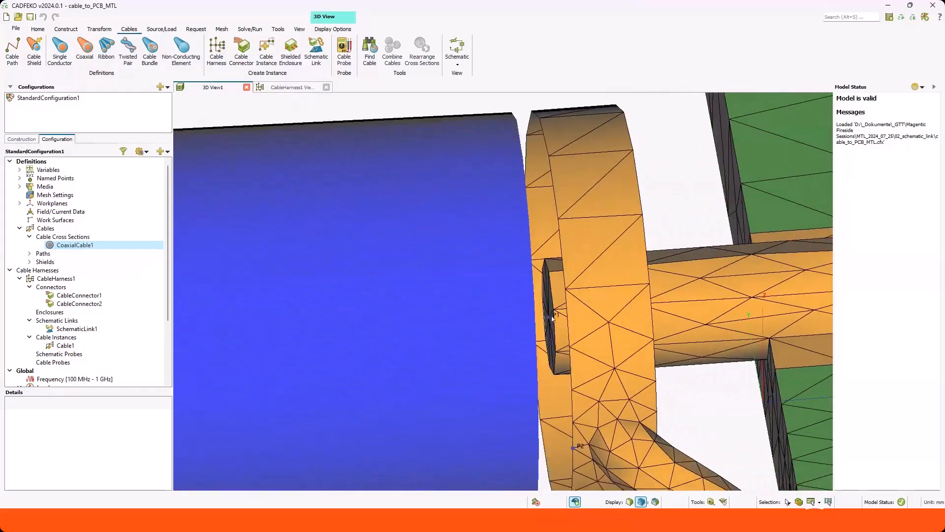
{"action": "left_click", "coordinate": [290, 87]}
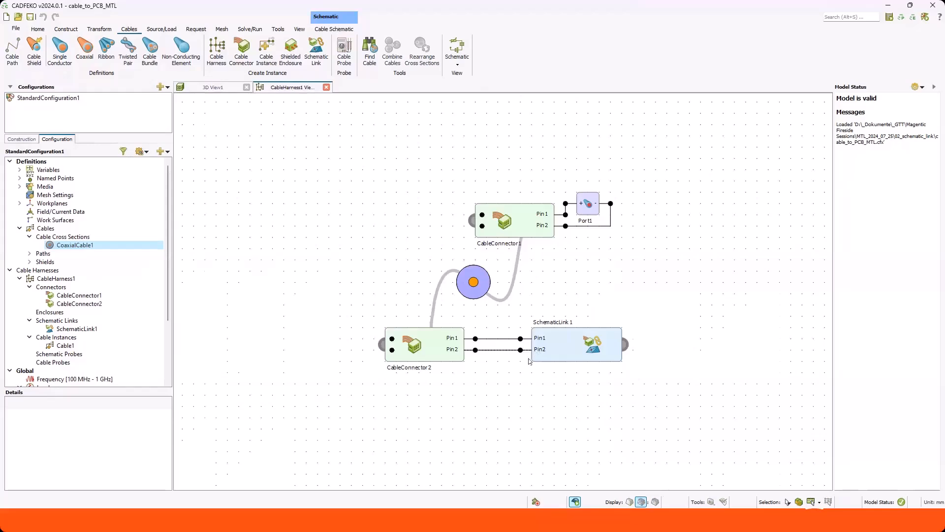
{"action": "left_click", "coordinate": [235, 89]}
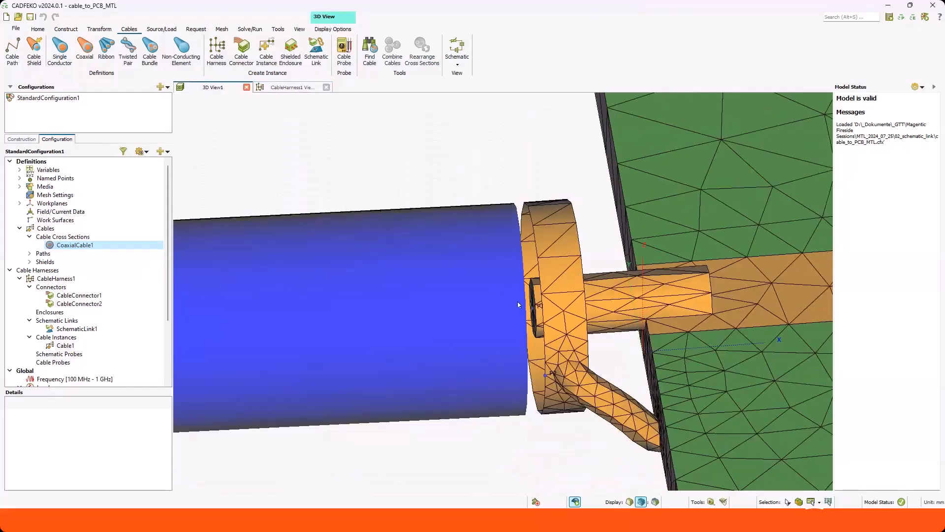
Recheck the CableHarness1 schematic against the 3D view, and add cable_to_PCB_MTL.fek to the POSTFEKO project.
{"action": "left_click", "coordinate": [289, 87]}
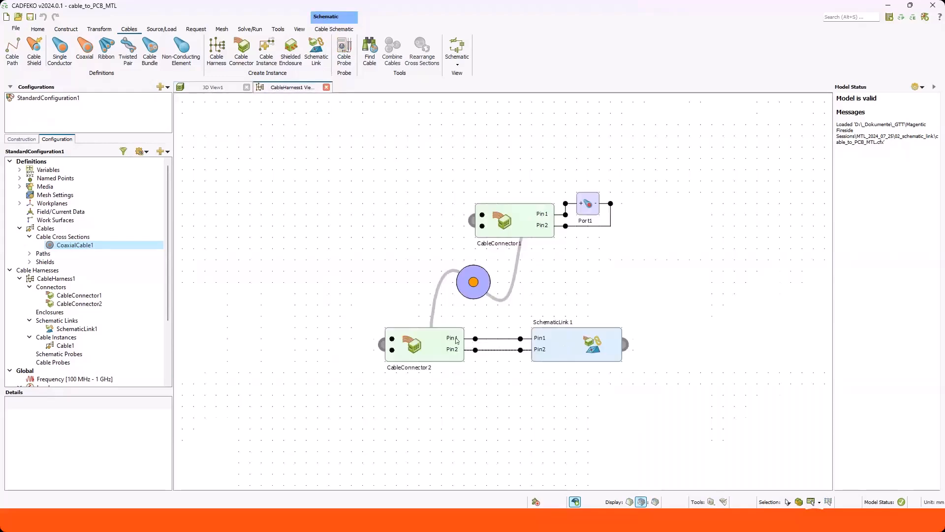
{"action": "left_click", "coordinate": [237, 85]}
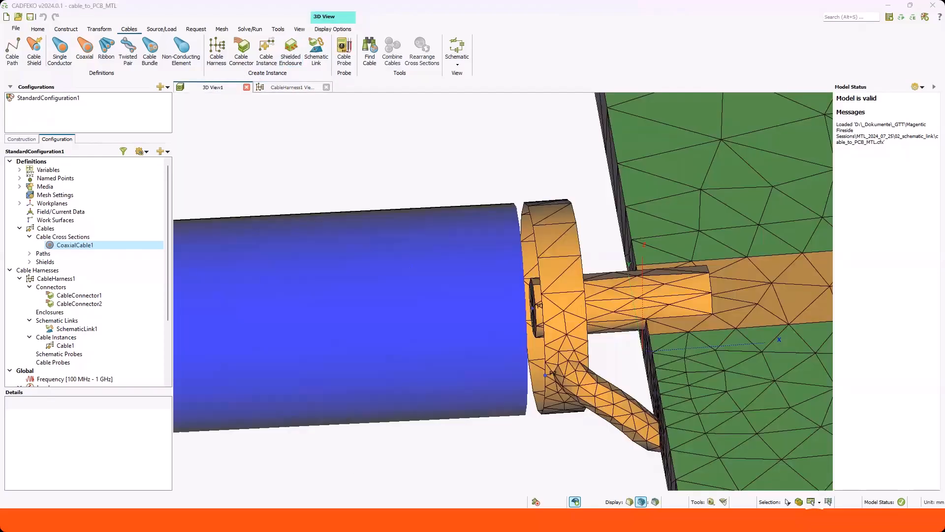
{"action": "key", "text": "alt+Tab"}
{"action": "right_click", "coordinate": [53, 133]}
{"action": "left_click", "coordinate": [78, 140]}
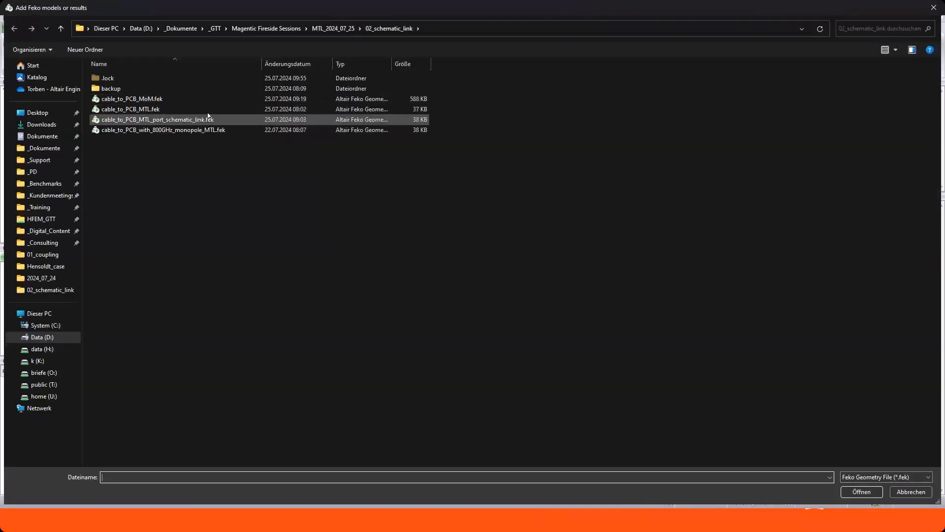
{"action": "left_click", "coordinate": [162, 110]}
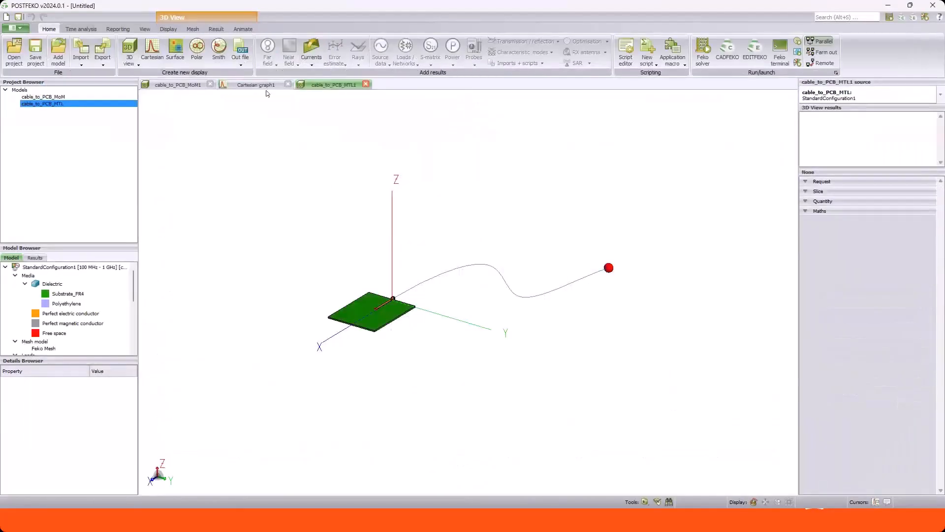
Add the reflection coefficient of the MTL model's VoltageSource1 to the Cartesian graph containing the MoM trace.
{"action": "left_click", "coordinate": [261, 85]}
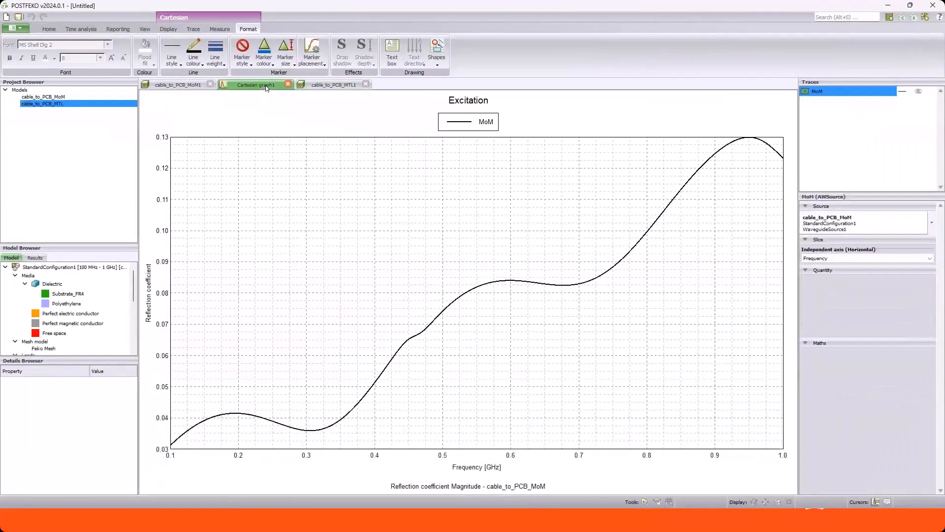
{"action": "scroll", "coordinate": [82, 323], "scroll_direction": "down", "scroll_amount": 5}
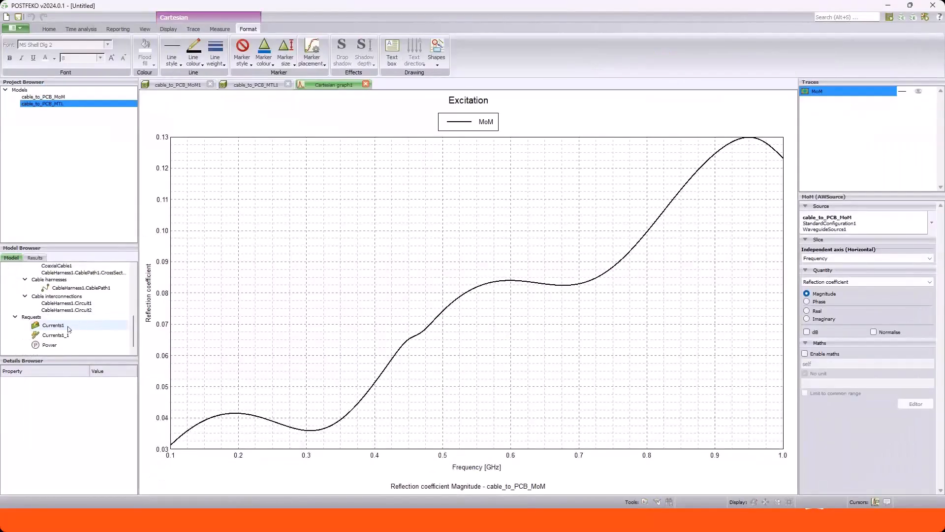
{"action": "scroll", "coordinate": [56, 291], "scroll_direction": "up", "scroll_amount": 2}
{"action": "left_click_drag", "start_coordinate": [59, 291], "coordinate": [340, 310]}
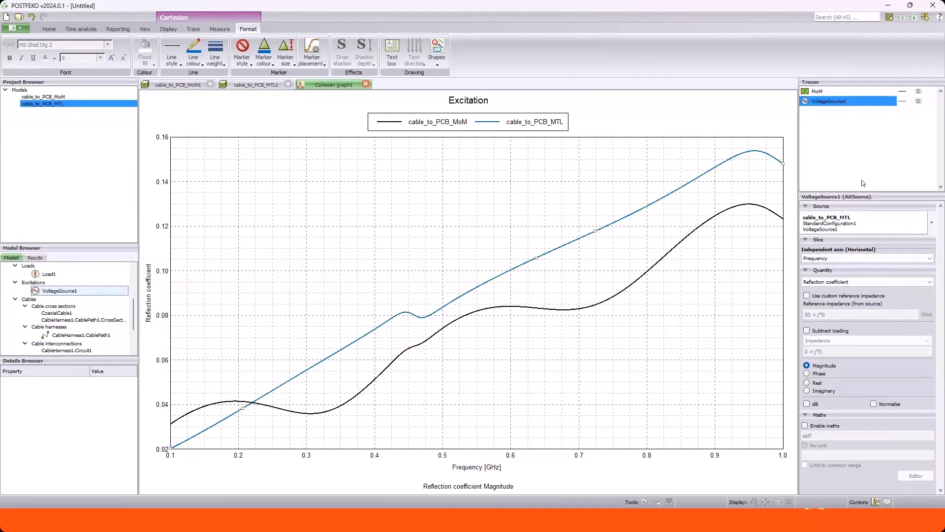
{"action": "left_click", "coordinate": [51, 31]}
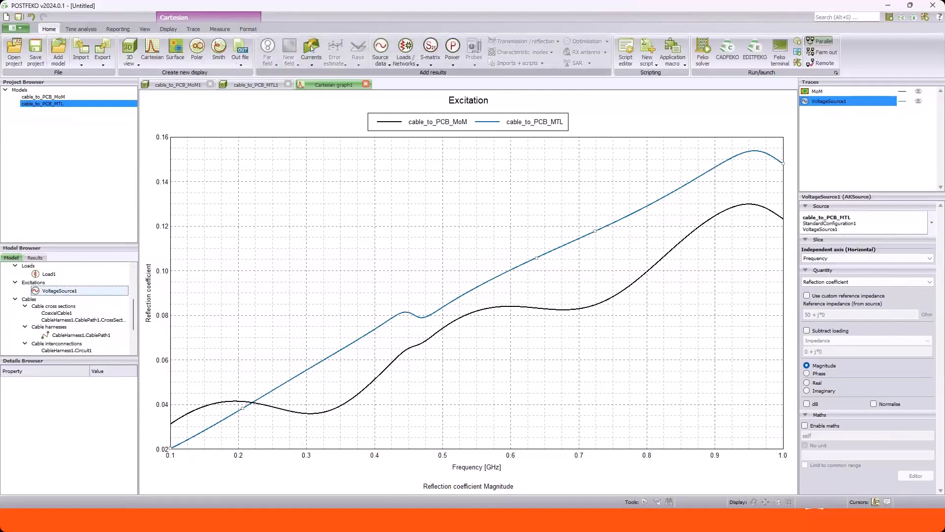
{"action": "left_click", "coordinate": [219, 49]}
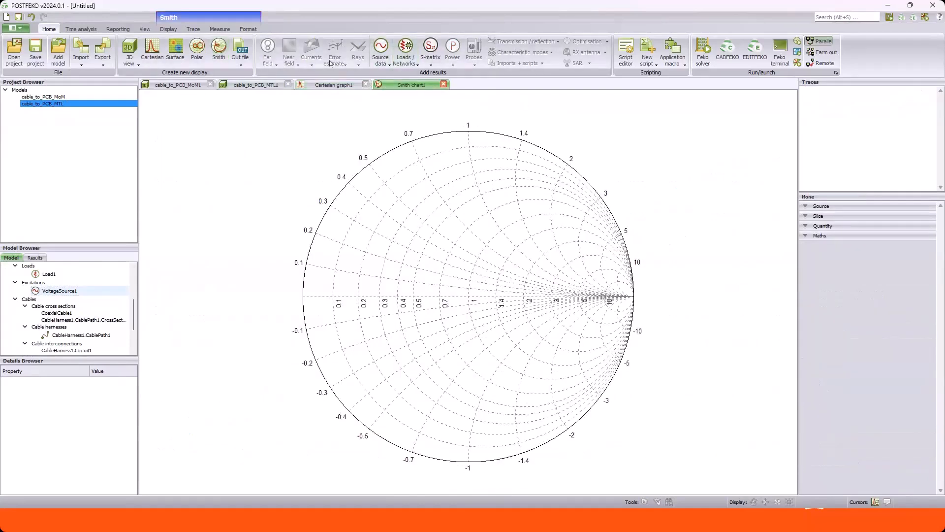
{"action": "left_click", "coordinate": [443, 83]}
Rename the VoltageSource1 trace as MTL.
{"action": "right_click", "coordinate": [830, 101]}
{"action": "left_click", "coordinate": [858, 140]}
{"action": "type", "text": "M"}
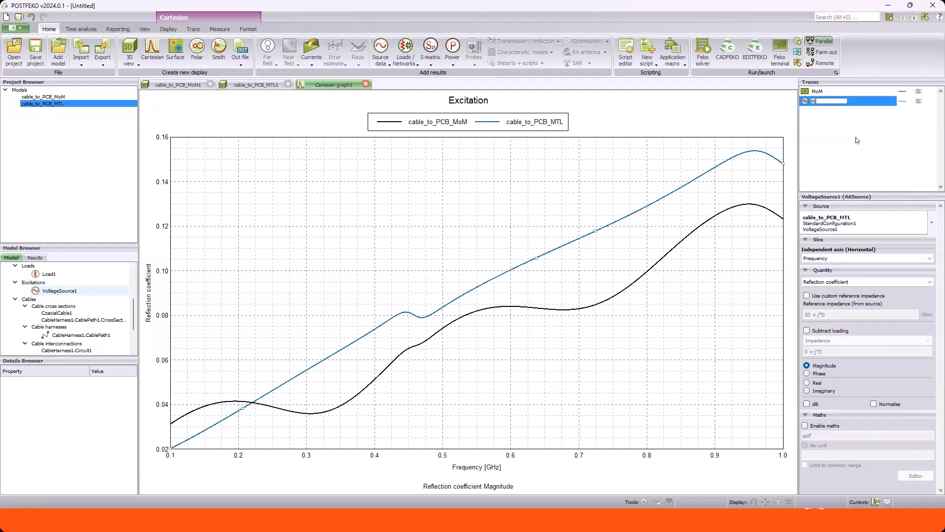
{"action": "type", "text": "TL"}
{"action": "key", "text": "Return"}
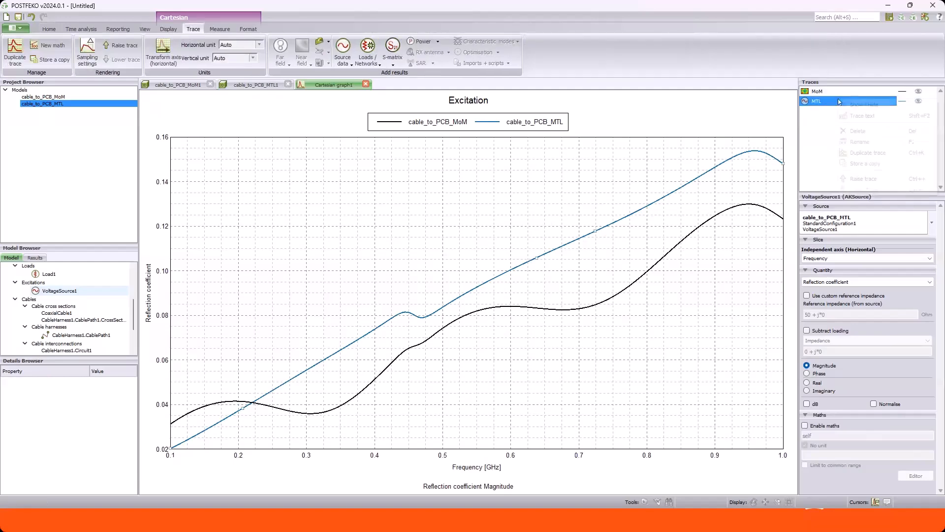
Set the legend entries of the MTL and MoM traces to use their trace label text.
{"action": "right_click", "coordinate": [838, 100]}
{"action": "left_click", "coordinate": [844, 112]}
{"action": "left_click", "coordinate": [640, 110]}
{"action": "left_click", "coordinate": [712, 148]}
{"action": "right_click", "coordinate": [834, 92]}
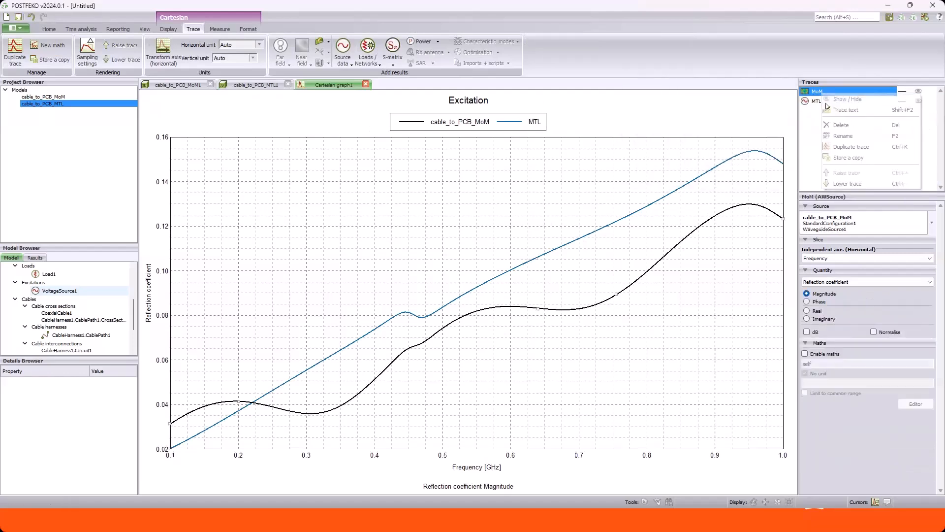
{"action": "left_click", "coordinate": [843, 104]}
{"action": "left_click", "coordinate": [684, 111]}
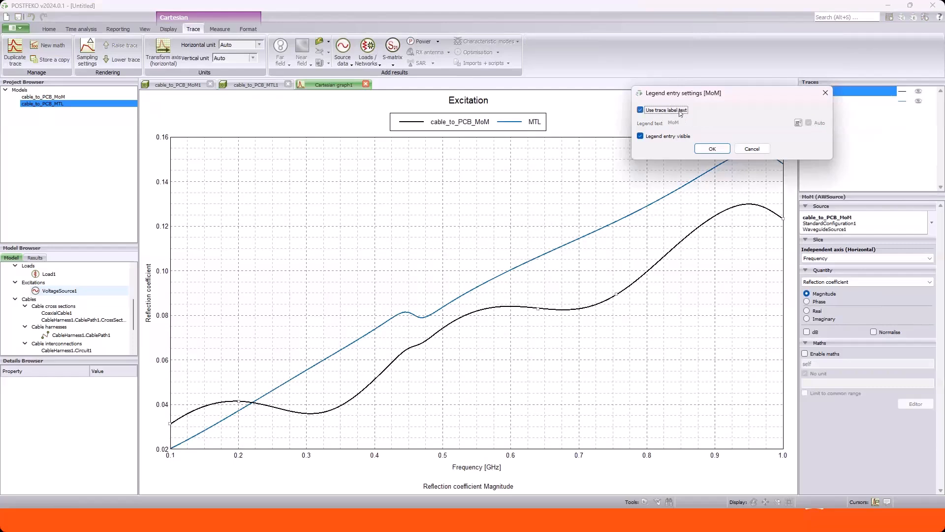
{"action": "left_click", "coordinate": [718, 148]}
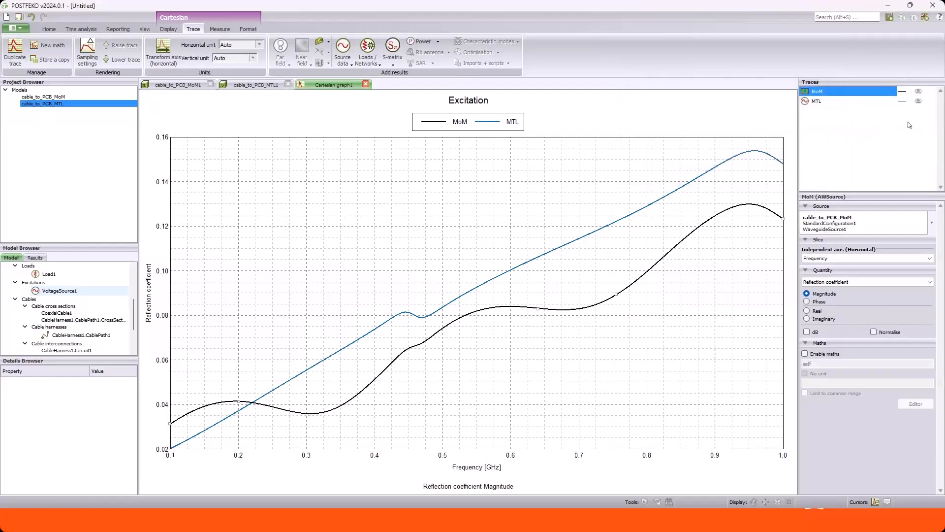
Create a Smith chart copy of the Cartesian graph with the MoM and MTL reflection coefficients.
{"action": "left_click", "coordinate": [169, 29]}
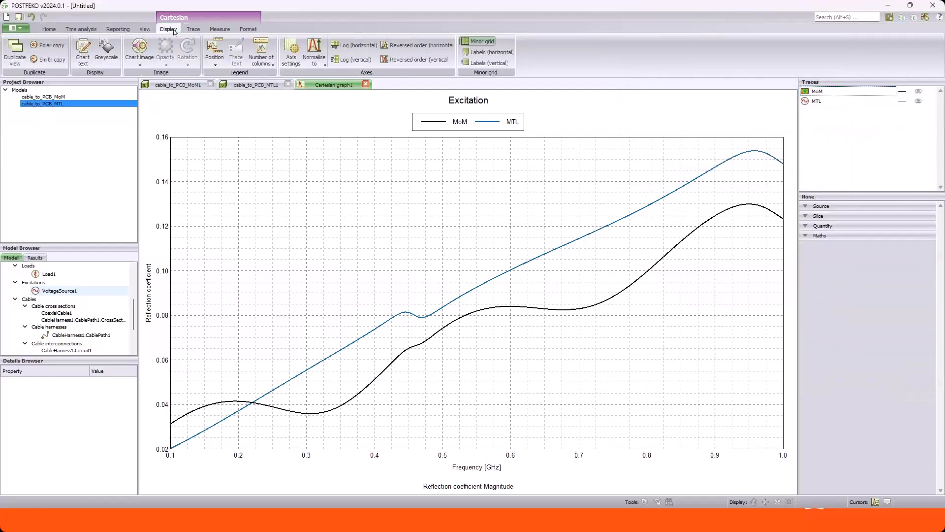
{"action": "left_click", "coordinate": [47, 59]}
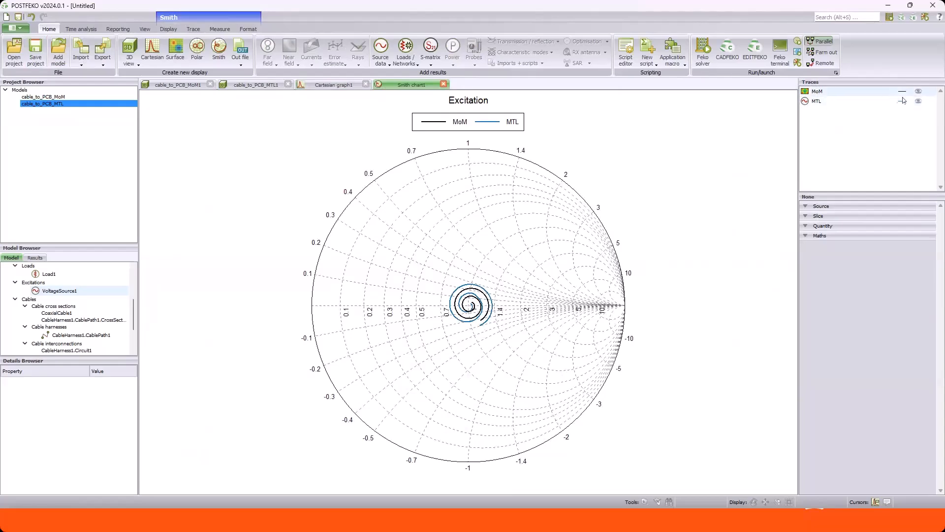
Isolate the MoM trace on the Smith chart for a closer look, and show the MTL trace again for comparison.
{"action": "left_click", "coordinate": [919, 103]}
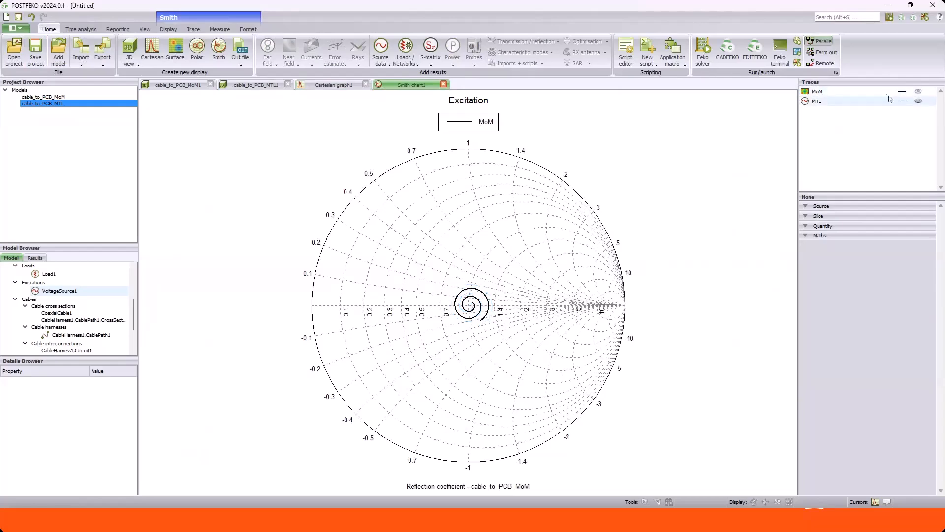
{"action": "left_click", "coordinate": [489, 314]}
{"action": "scroll", "coordinate": [489, 318], "scroll_direction": "up", "scroll_amount": 4}
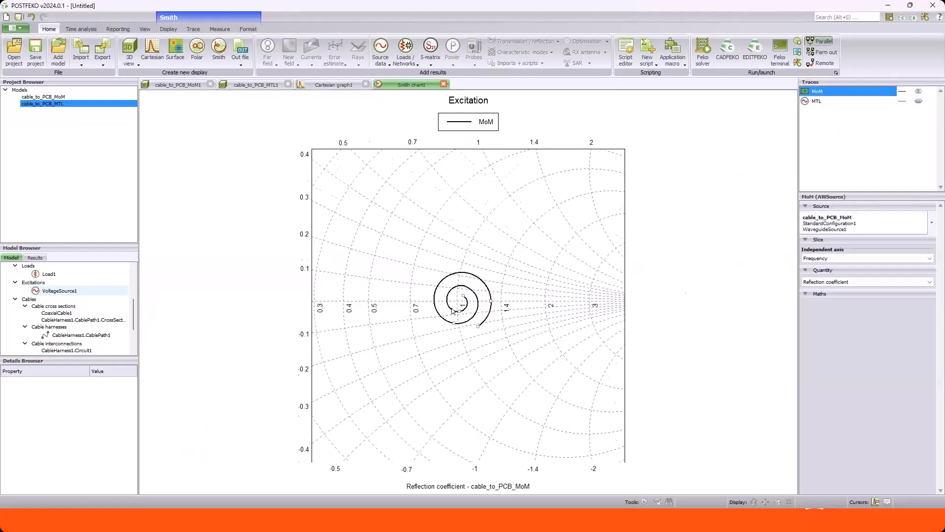
{"action": "left_click", "coordinate": [874, 102]}
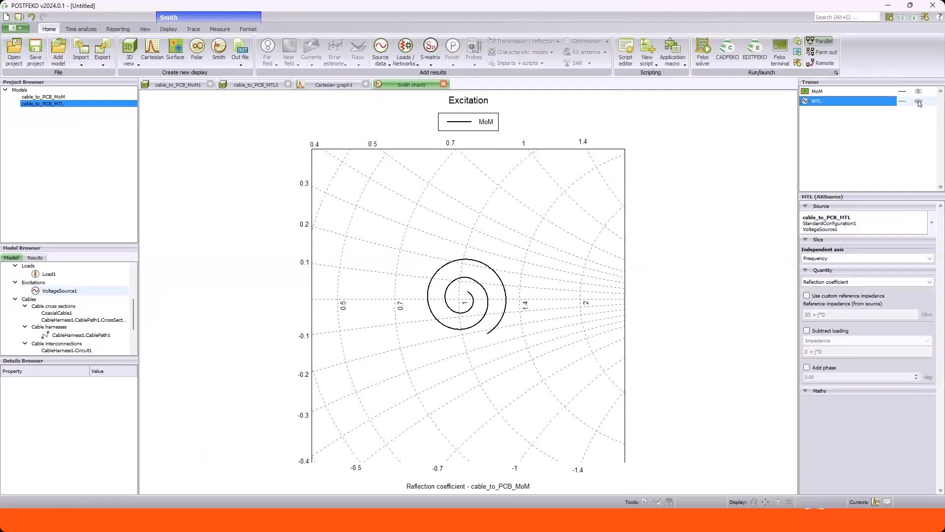
{"action": "left_click", "coordinate": [918, 101]}
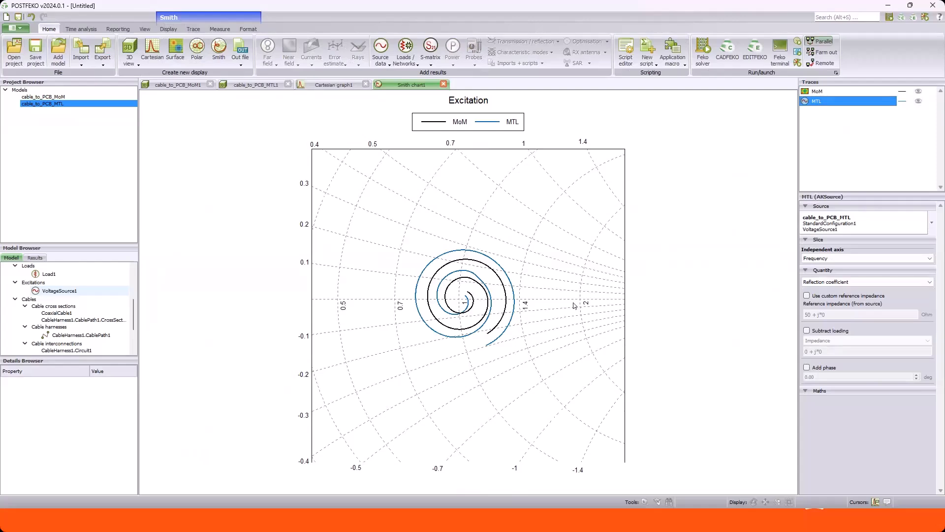
Return to the Cartesian graph, switch to CADFEKO and inspect the meshed cable-to-board connection around points P1 and P2.
{"action": "left_click", "coordinate": [339, 85]}
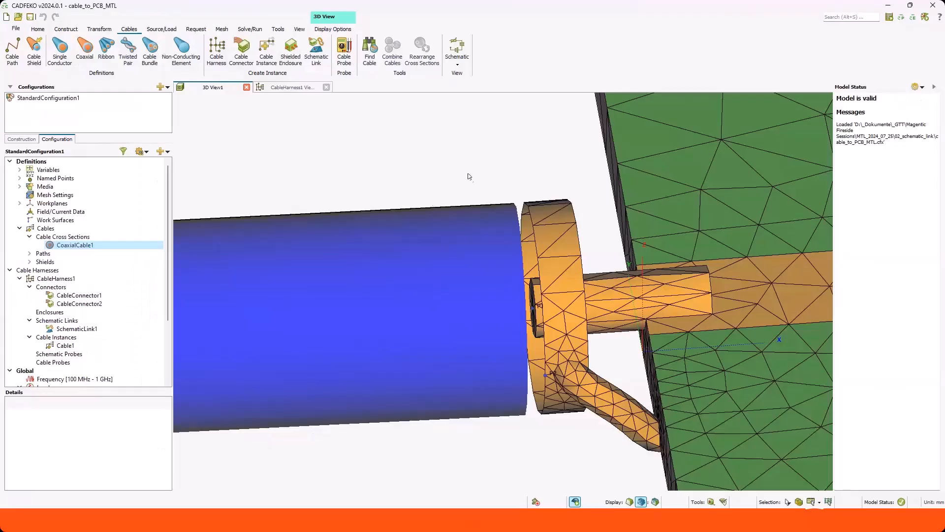
{"action": "scroll", "coordinate": [441, 190], "scroll_direction": "down", "scroll_amount": 5}
{"action": "mouse_move", "coordinate": [442, 189]}
{"action": "left_mouse_down"}
{"action": "mouse_move", "coordinate": [496, 289]}
{"action": "mouse_move", "coordinate": [379, 338]}
{"action": "mouse_move", "coordinate": [394, 347]}
{"action": "mouse_move", "coordinate": [422, 330]}
{"action": "mouse_move", "coordinate": [428, 344]}
{"action": "mouse_move", "coordinate": [483, 371]}
{"action": "mouse_move", "coordinate": [561, 286]}
{"action": "left_mouse_up"}
{"action": "scroll", "coordinate": [507, 291], "scroll_direction": "up", "scroll_amount": 6}
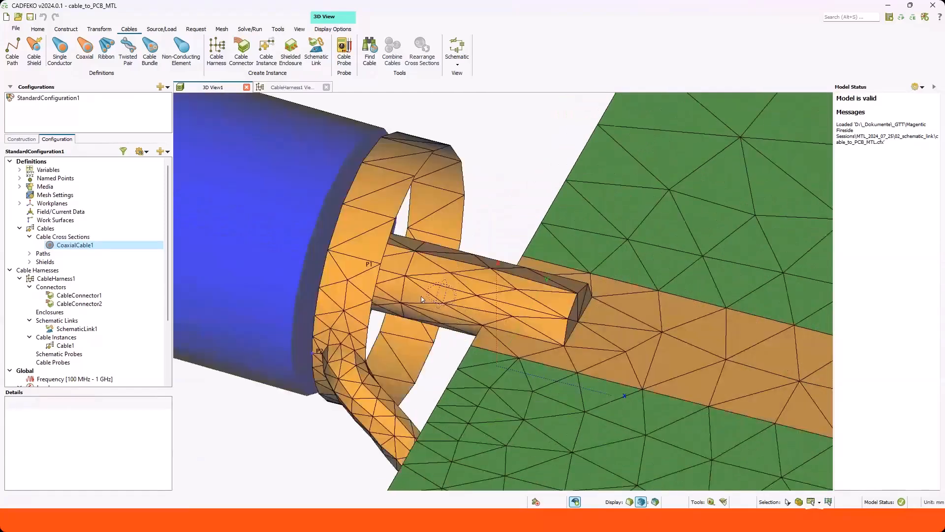
{"action": "mouse_move", "coordinate": [371, 297]}
{"action": "left_mouse_down"}
{"action": "mouse_move", "coordinate": [563, 263]}
{"action": "mouse_move", "coordinate": [368, 381]}
{"action": "left_mouse_up"}
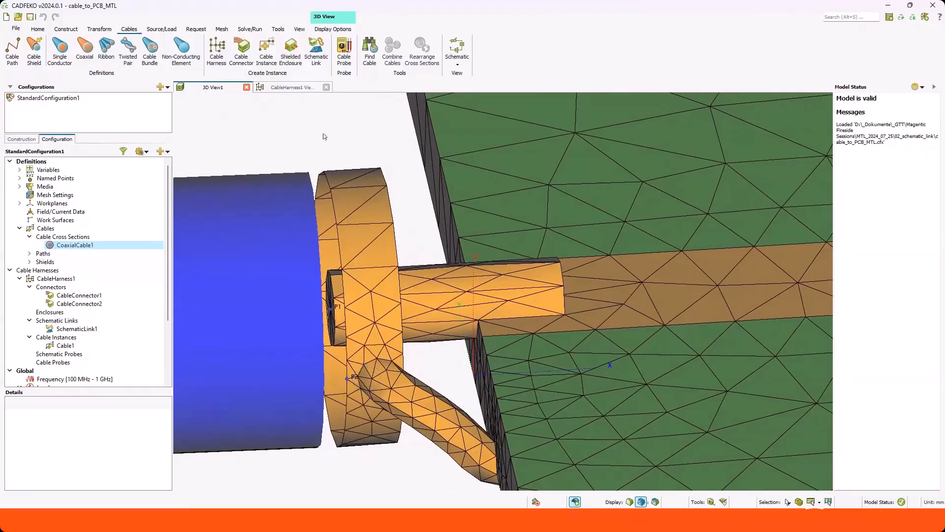
Open cable_to_PCB_MTL_port_schematic_link.cfx and display its connector geometry in the 3D view.
{"action": "left_click", "coordinate": [18, 17]}
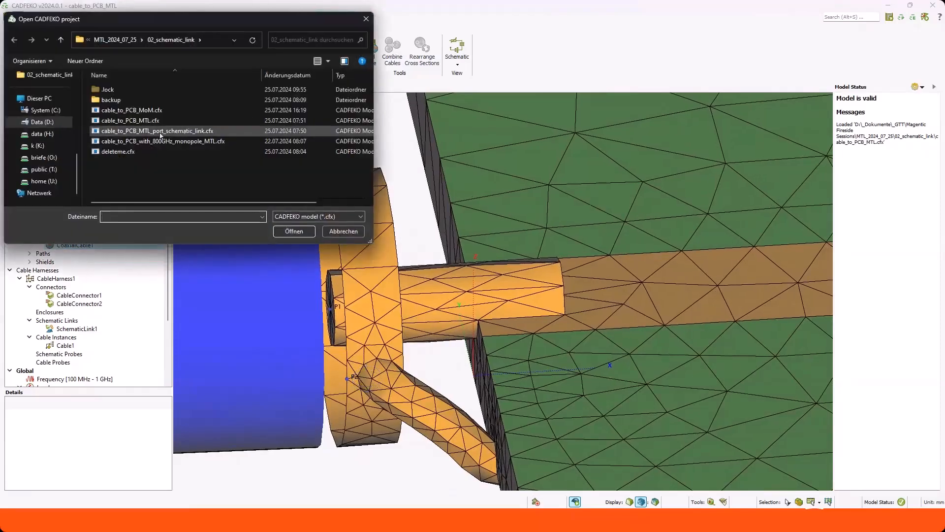
{"action": "double_click", "coordinate": [161, 131]}
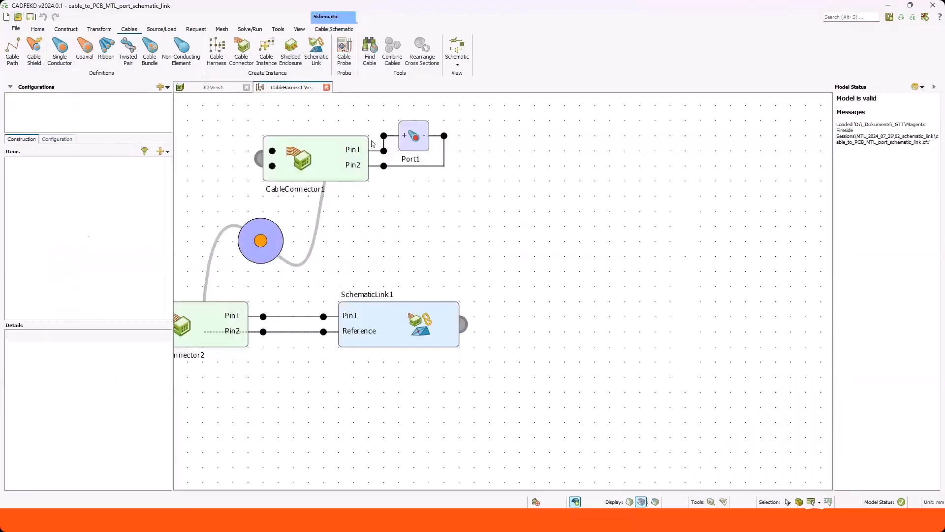
{"action": "left_click", "coordinate": [213, 88]}
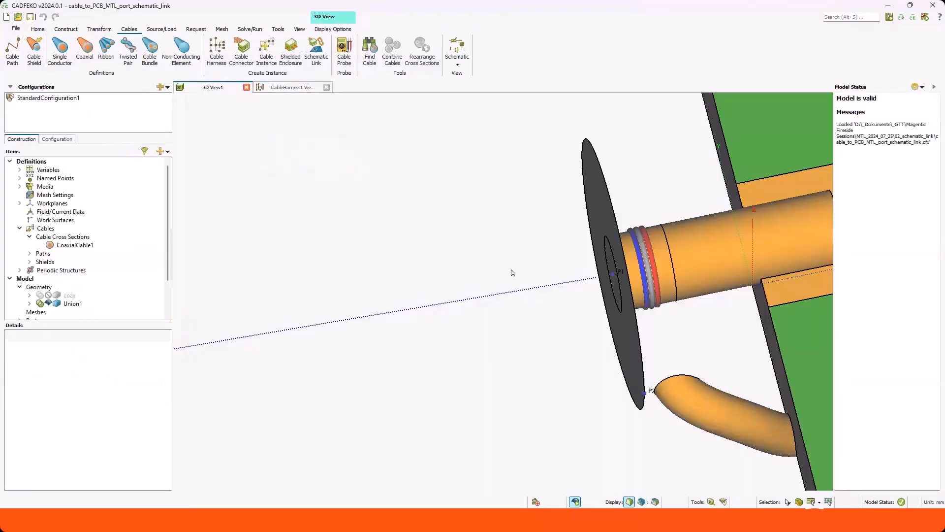
{"action": "scroll", "coordinate": [605, 294], "scroll_direction": "up", "scroll_amount": 3}
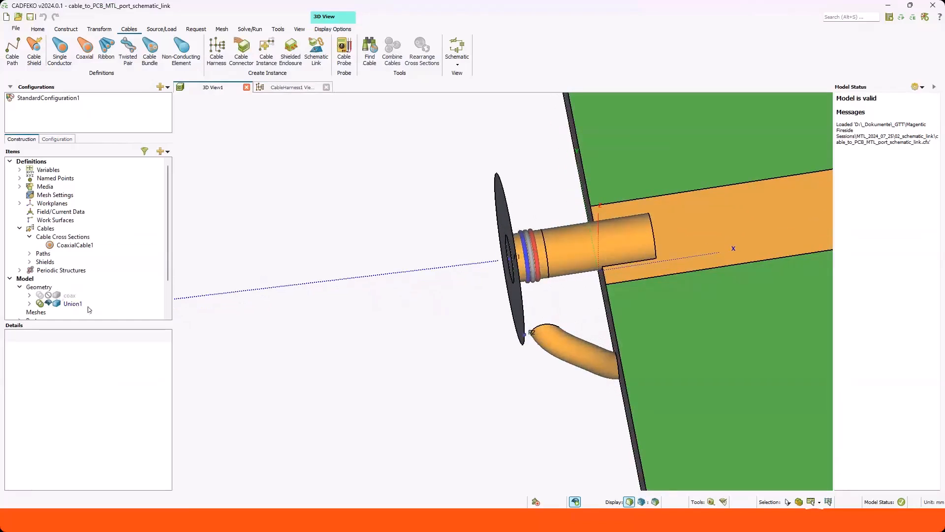
Unhide the shield ring face Face16_1 of Union1 and inspect the ring and the port on the inner conductor.
{"action": "left_click", "coordinate": [73, 304]}
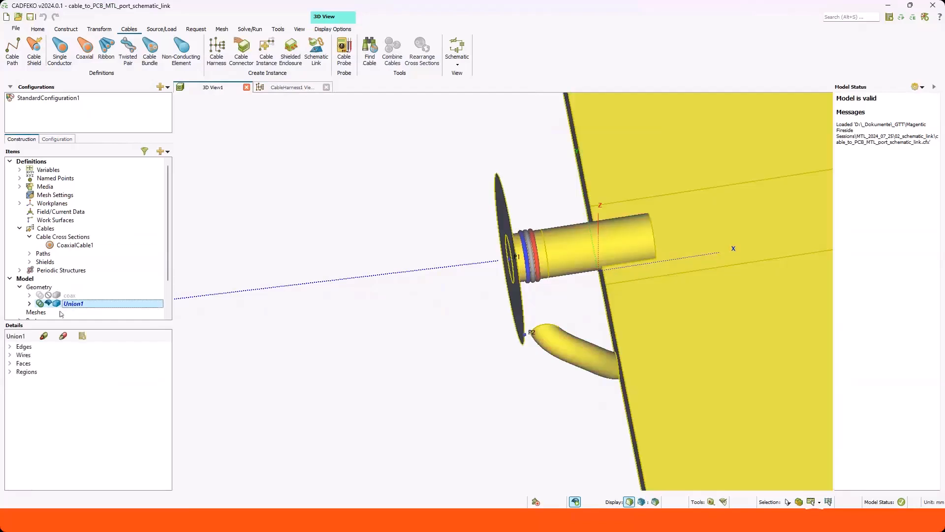
{"action": "left_click", "coordinate": [9, 364]}
{"action": "scroll", "coordinate": [49, 440], "scroll_direction": "down", "scroll_amount": 2}
{"action": "left_click", "coordinate": [49, 439]}
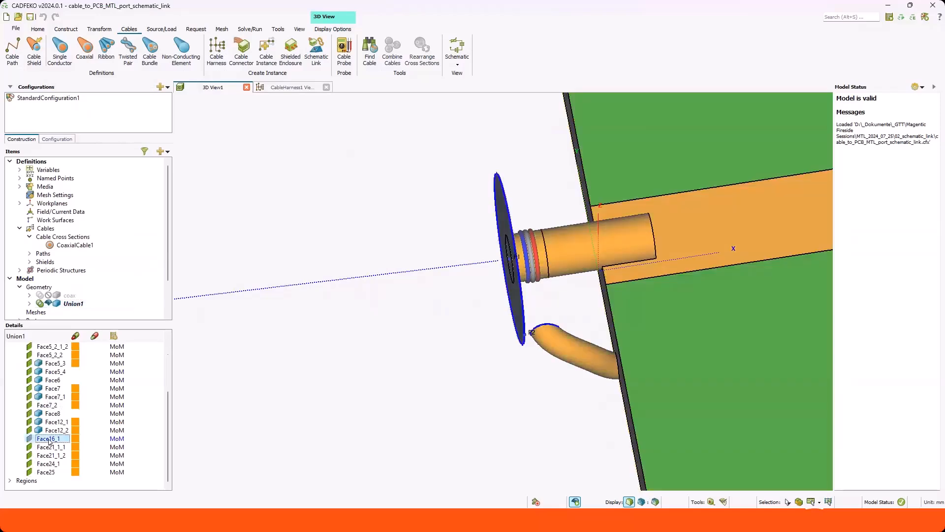
{"action": "key", "text": "ctrl+h"}
{"action": "mouse_move", "coordinate": [460, 373]}
{"action": "left_mouse_down"}
{"action": "mouse_move", "coordinate": [387, 359]}
{"action": "mouse_move", "coordinate": [399, 349]}
{"action": "mouse_move", "coordinate": [357, 308]}
{"action": "mouse_move", "coordinate": [411, 319]}
{"action": "mouse_move", "coordinate": [627, 321]}
{"action": "mouse_move", "coordinate": [373, 344]}
{"action": "mouse_move", "coordinate": [582, 318]}
{"action": "mouse_move", "coordinate": [659, 298]}
{"action": "mouse_move", "coordinate": [463, 361]}
{"action": "left_mouse_up"}
{"action": "left_click", "coordinate": [399, 352]}
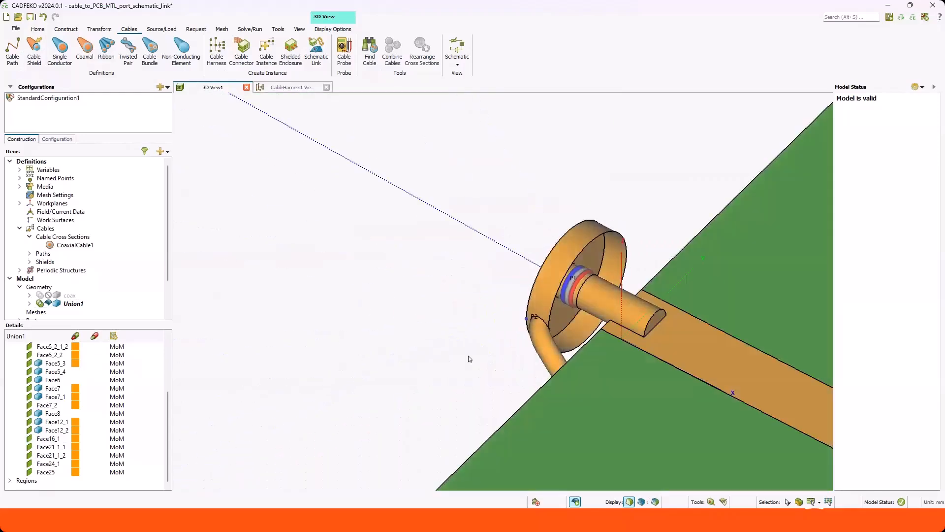
{"action": "middle_click_drag", "start_coordinate": [463, 361], "coordinate": [310, 397]}
{"action": "scroll", "coordinate": [447, 302], "scroll_direction": "up", "scroll_amount": 4}
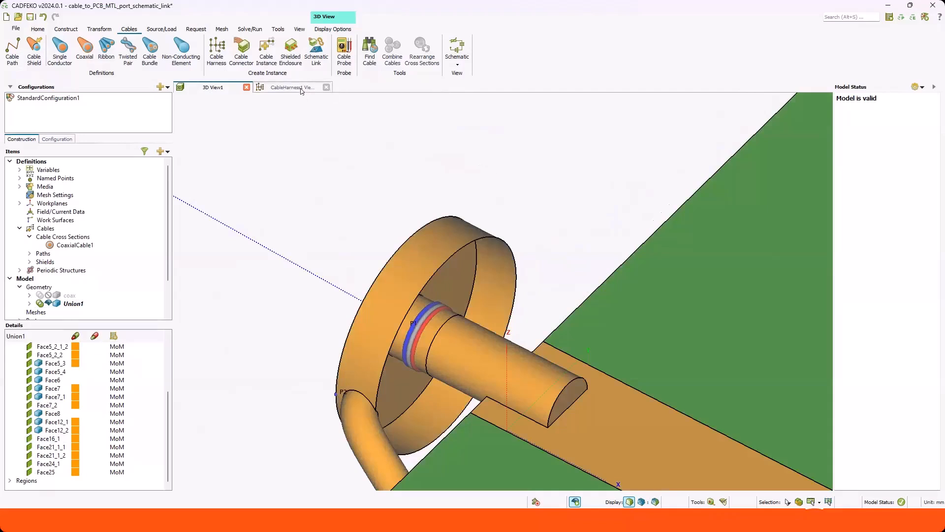
Open the definition of SchematicLink1 and examine its port-based pin connection and reference faces beside the connector.
{"action": "left_click", "coordinate": [55, 140]}
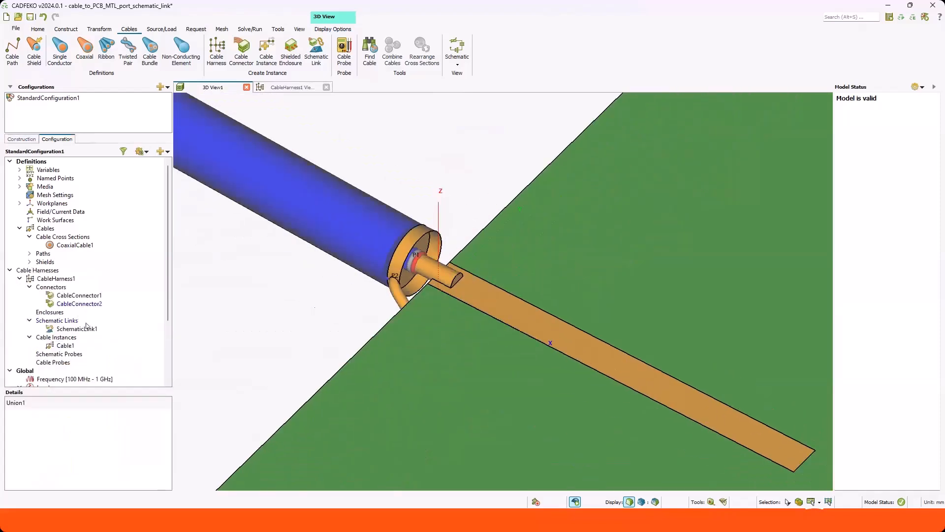
{"action": "double_click", "coordinate": [86, 330]}
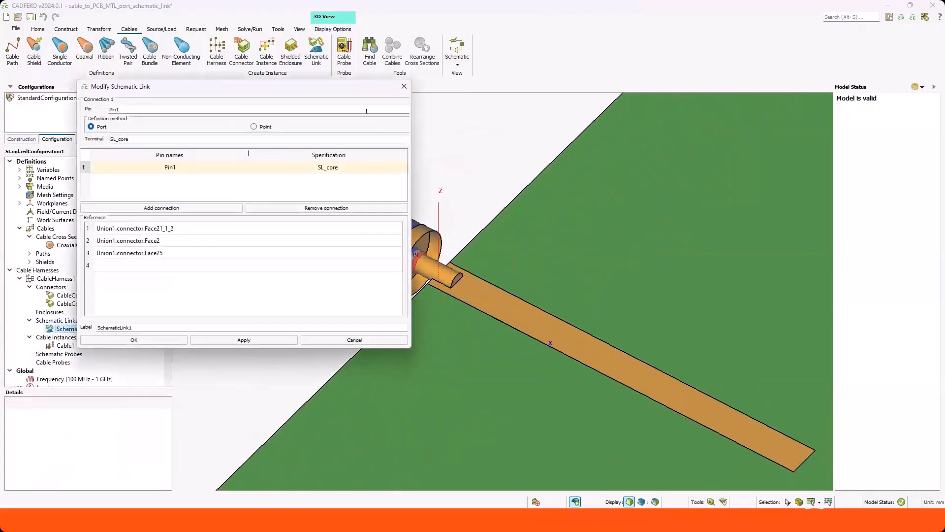
{"action": "left_click_drag", "start_coordinate": [326, 79], "coordinate": [793, 114]}
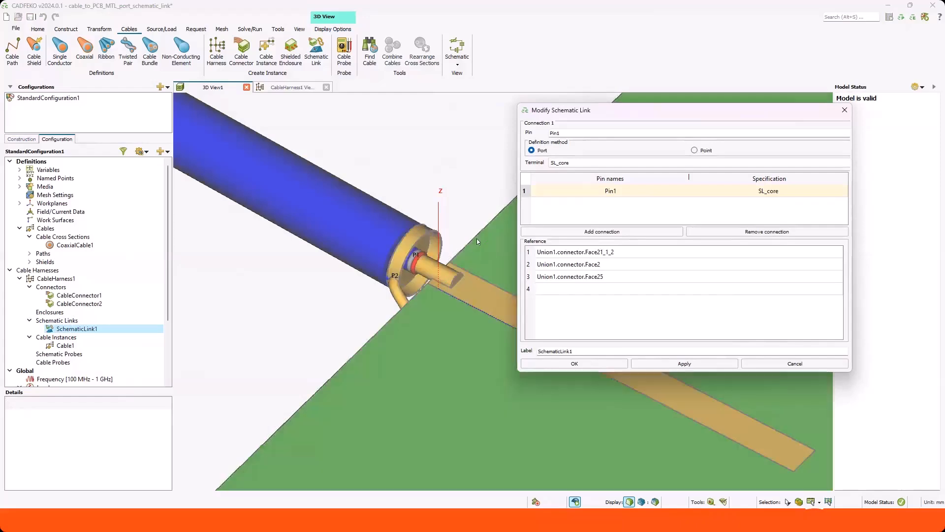
{"action": "left_click_drag", "start_coordinate": [730, 114], "coordinate": [714, 91]}
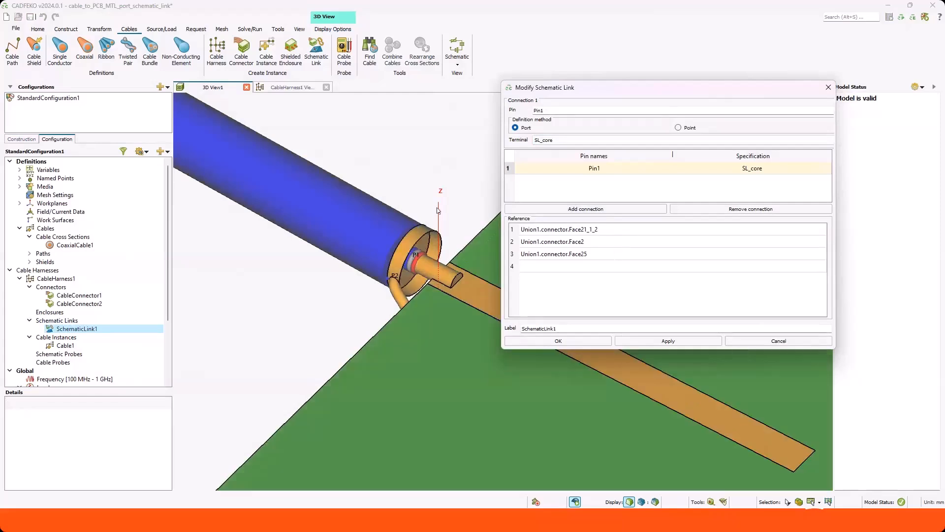
Inspect the port on the inner conductor and the shield reference faces at the connector, and leave the SchematicLink1 definition without changes.
{"action": "scroll", "coordinate": [392, 265], "scroll_direction": "up", "scroll_amount": 3}
{"action": "scroll", "coordinate": [398, 263], "scroll_direction": "up", "scroll_amount": 1}
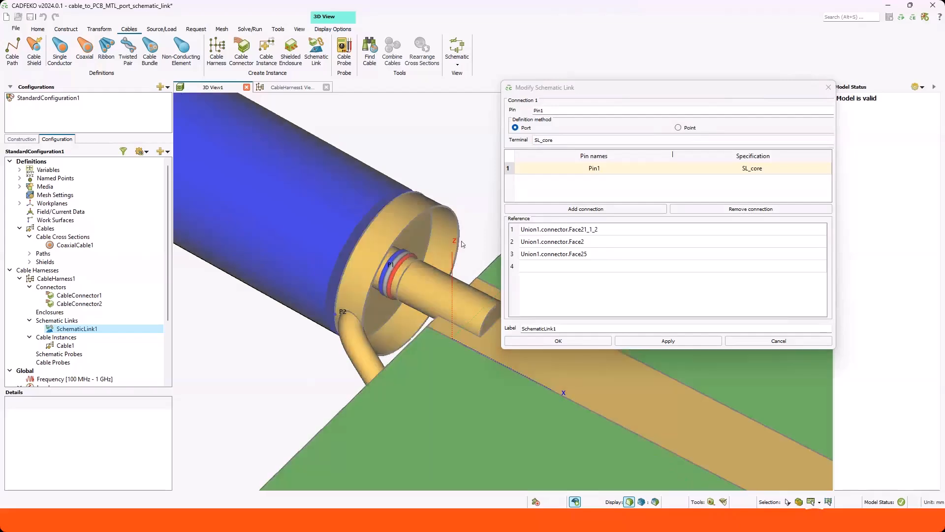
{"action": "mouse_move", "coordinate": [465, 246]}
{"action": "middle_mouse_down"}
{"action": "mouse_move", "coordinate": [450, 284]}
{"action": "mouse_move", "coordinate": [418, 304]}
{"action": "middle_mouse_up"}
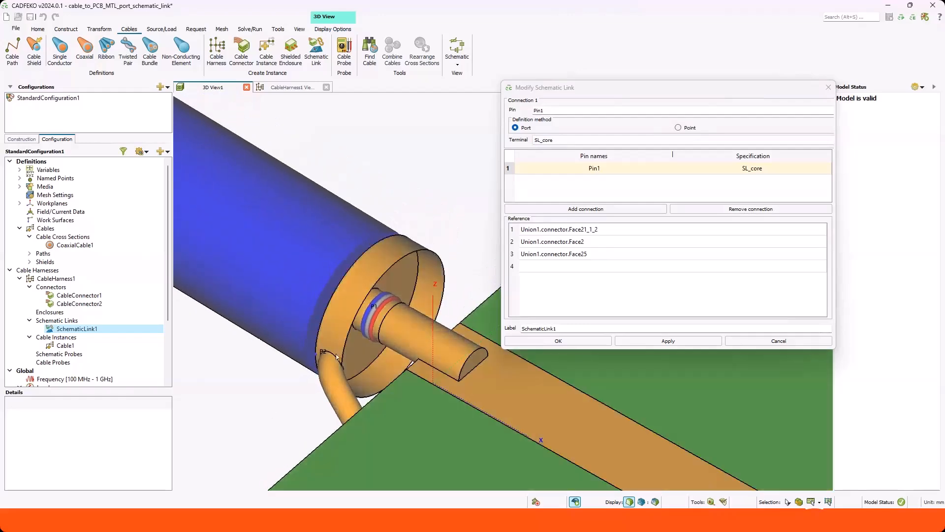
{"action": "scroll", "coordinate": [305, 384], "scroll_direction": "up", "scroll_amount": 3}
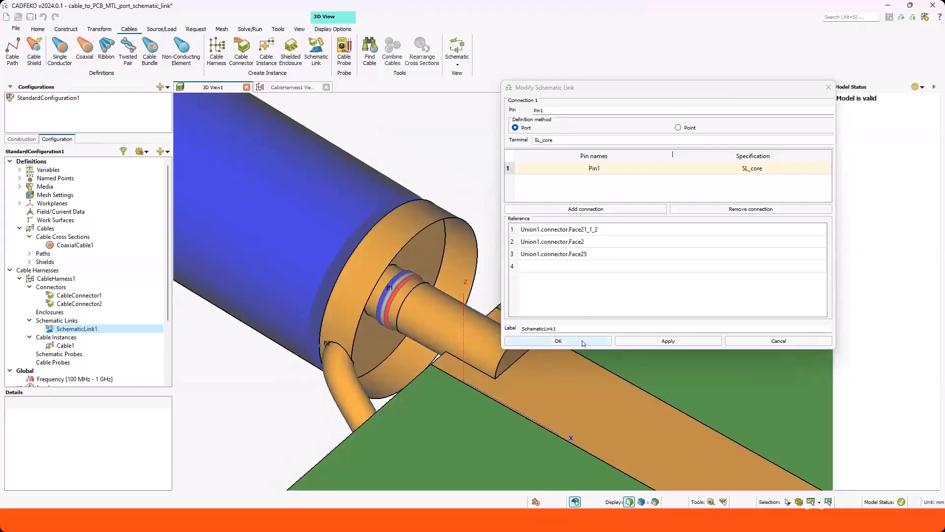
{"action": "left_click", "coordinate": [778, 340]}
{"action": "scroll", "coordinate": [446, 277], "scroll_direction": "down", "scroll_amount": 10}
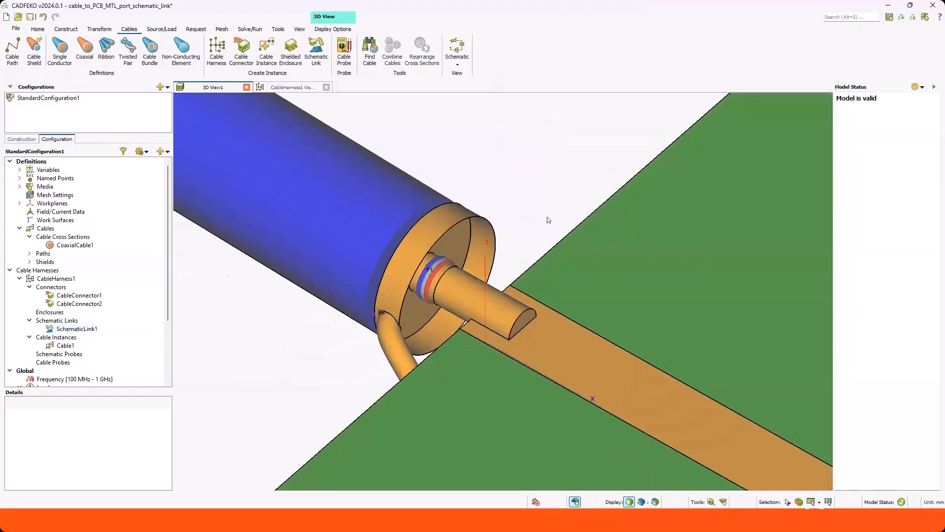
{"action": "scroll", "coordinate": [447, 278], "scroll_direction": "down", "scroll_amount": 3}
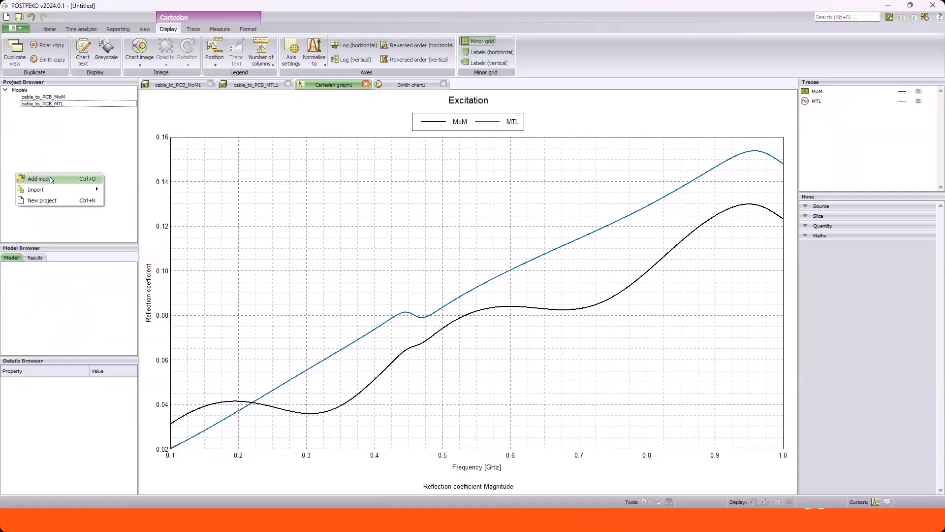
In POSTFEKO, add the model cable_to_PCB_MTL_port_schematic_link.fek and plot its VoltageSource1 reflection coefficient in Cartesian graph1.
{"action": "left_click", "coordinate": [52, 179]}
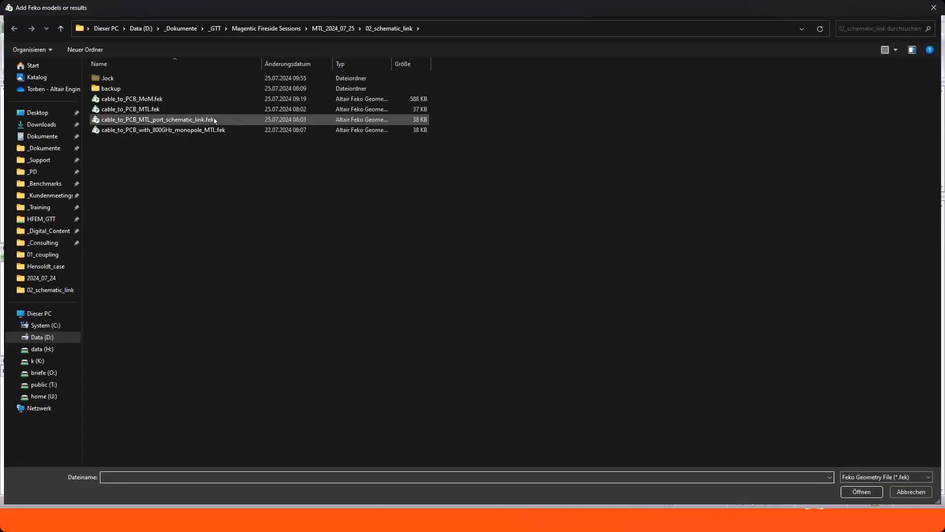
{"action": "double_click", "coordinate": [232, 118]}
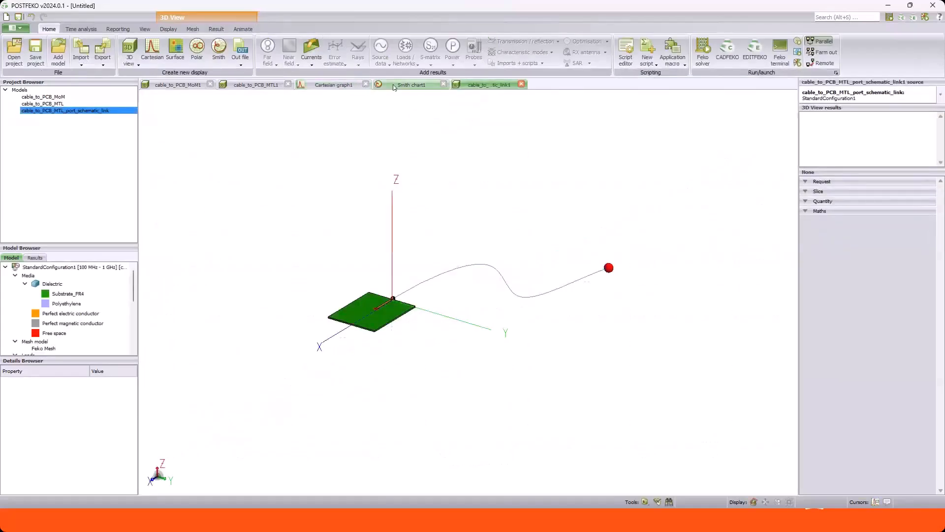
{"action": "left_click", "coordinate": [394, 87]}
{"action": "left_click", "coordinate": [341, 87]}
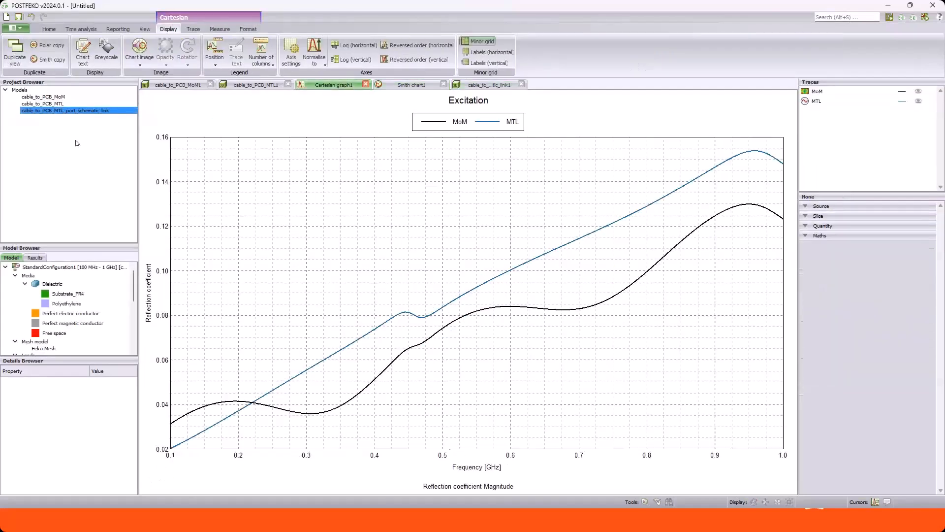
{"action": "scroll", "coordinate": [69, 310], "scroll_direction": "down", "scroll_amount": 3}
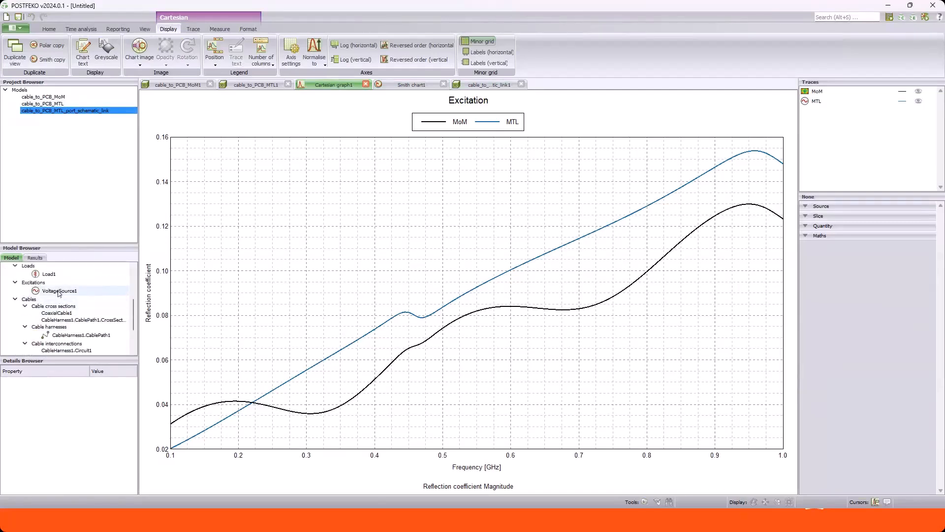
{"action": "left_click_drag", "start_coordinate": [74, 294], "coordinate": [348, 310]}
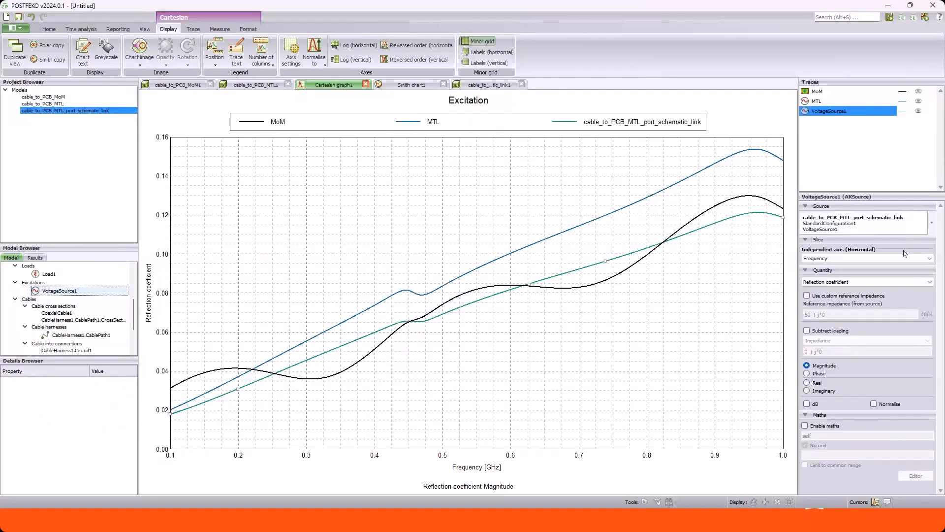
Rename the new VoltageSource1 trace to MTL_port and show that name in the graph legend.
{"action": "right_click", "coordinate": [877, 112]}
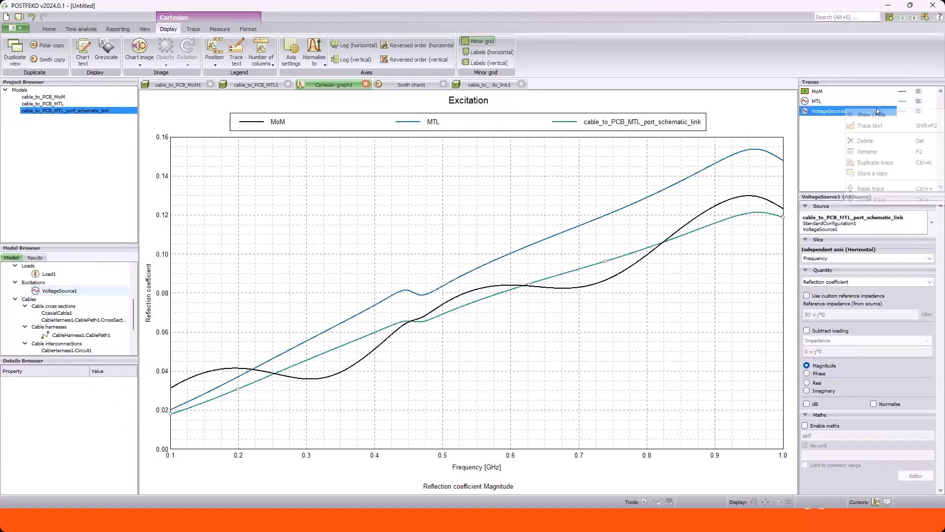
{"action": "left_click", "coordinate": [884, 151]}
{"action": "type", "text": "MTL_port"}
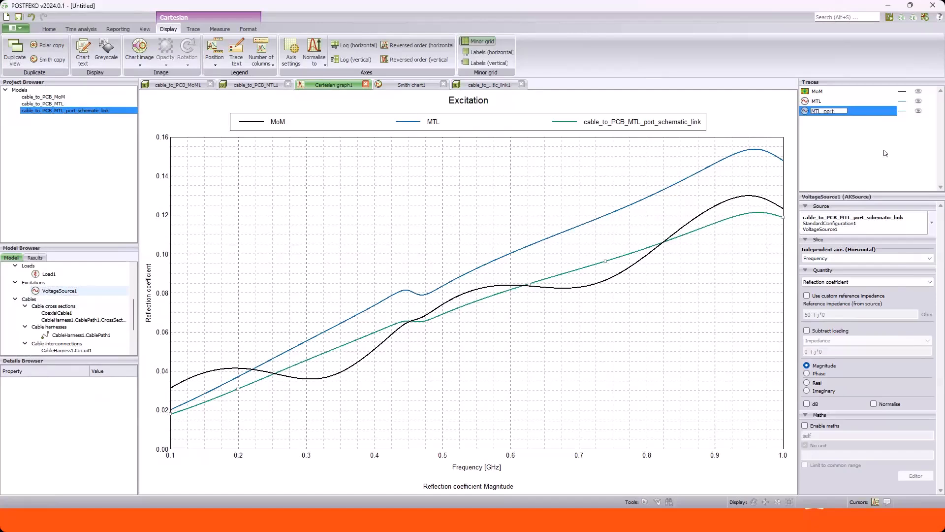
{"action": "key", "text": "Return"}
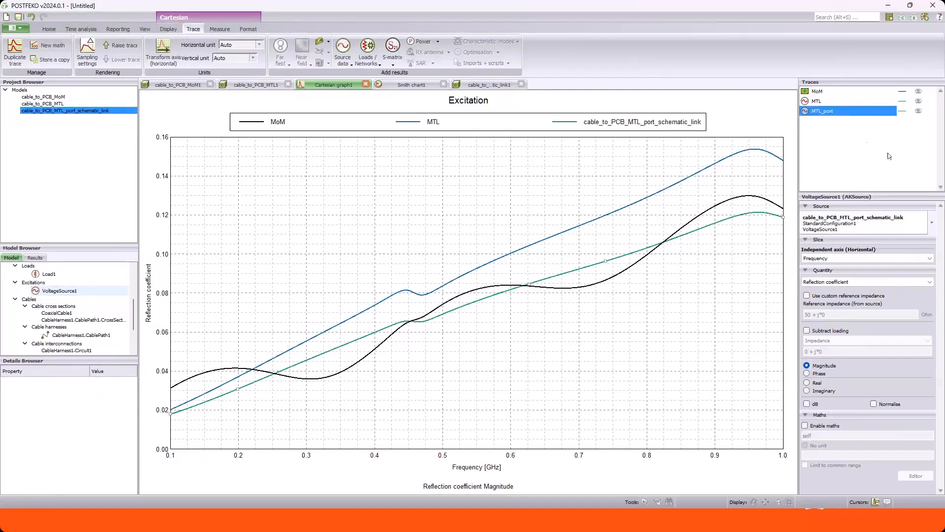
{"action": "right_click", "coordinate": [846, 109]}
{"action": "left_click", "coordinate": [863, 127]}
{"action": "left_click", "coordinate": [807, 122]}
{"action": "left_click", "coordinate": [720, 148]}
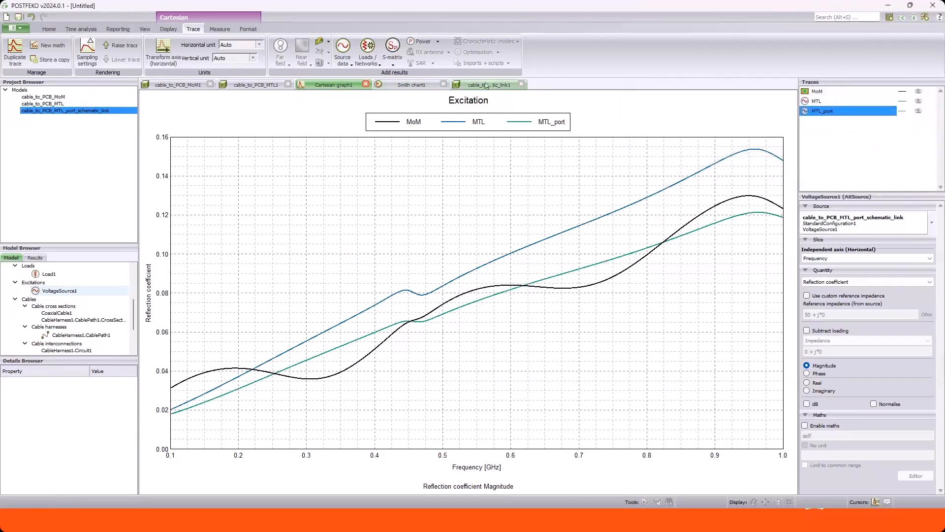
Close the old Smith chart and create a new Smith copy of the Cartesian graph with all three traces.
{"action": "left_click", "coordinate": [444, 84]}
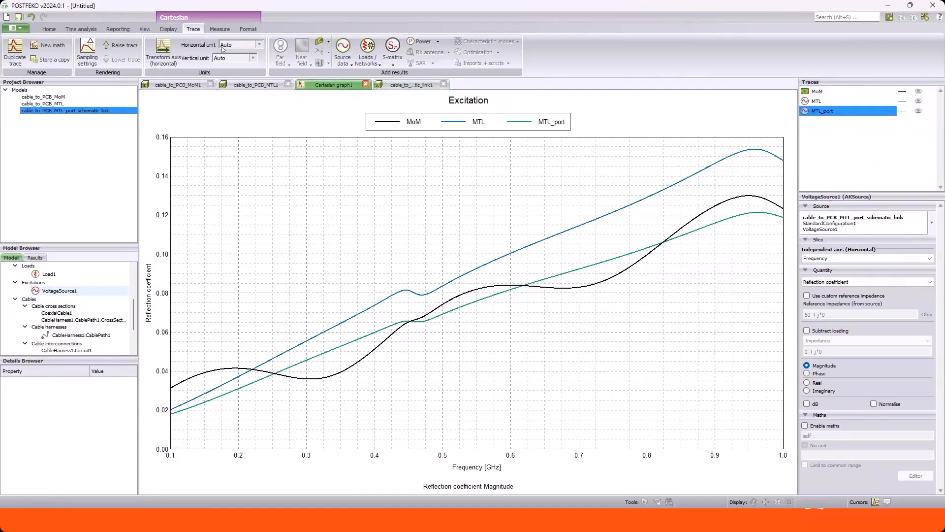
{"action": "left_click", "coordinate": [173, 28]}
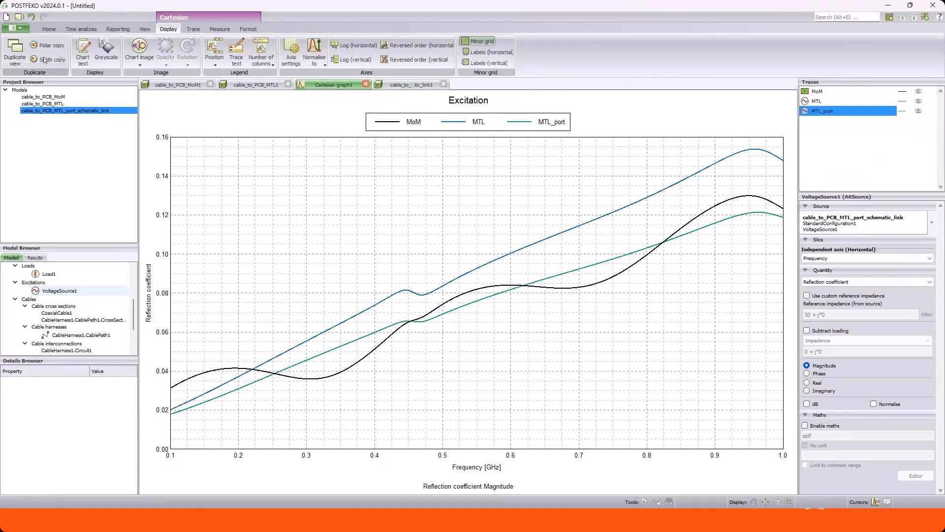
{"action": "left_click", "coordinate": [46, 61]}
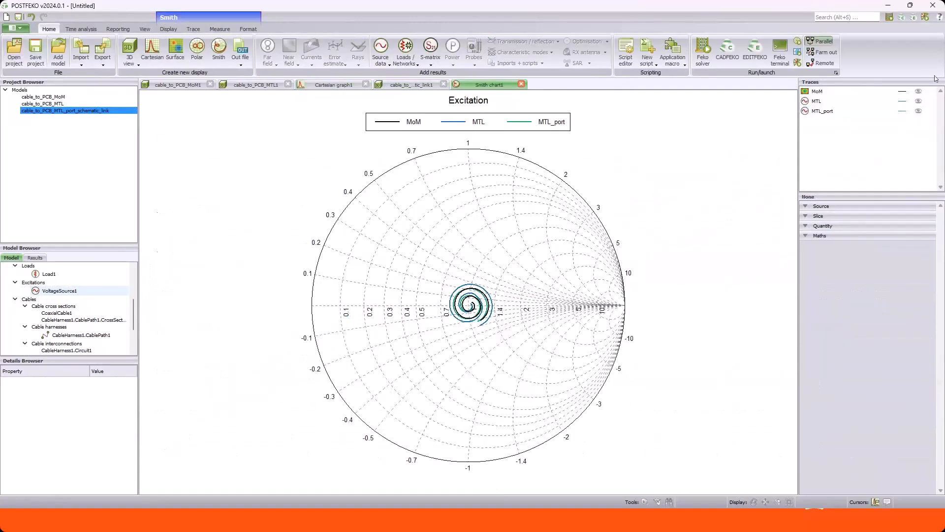
Hide the MTL trace in the Smith chart and compare the MoM and MTL_port curves near the chart centre.
{"action": "left_click", "coordinate": [919, 101]}
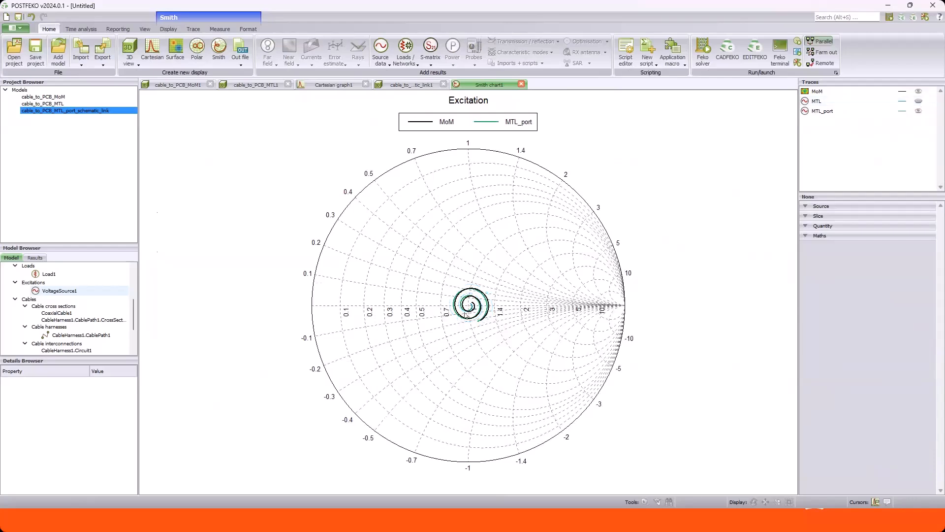
{"action": "scroll", "coordinate": [468, 300], "scroll_direction": "up", "scroll_amount": 5}
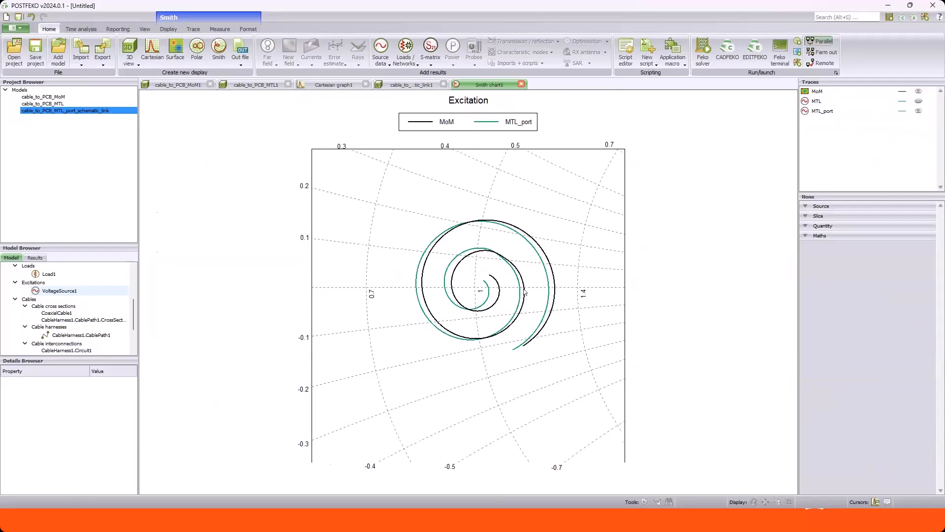
{"action": "scroll", "coordinate": [523, 290], "scroll_direction": "down", "scroll_amount": 5}
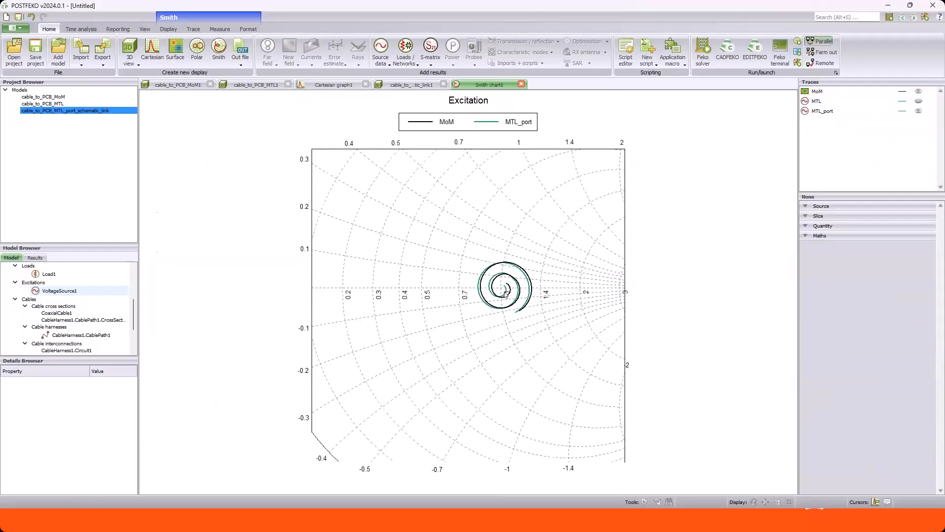
{"action": "scroll", "coordinate": [474, 306], "scroll_direction": "up", "scroll_amount": 1}
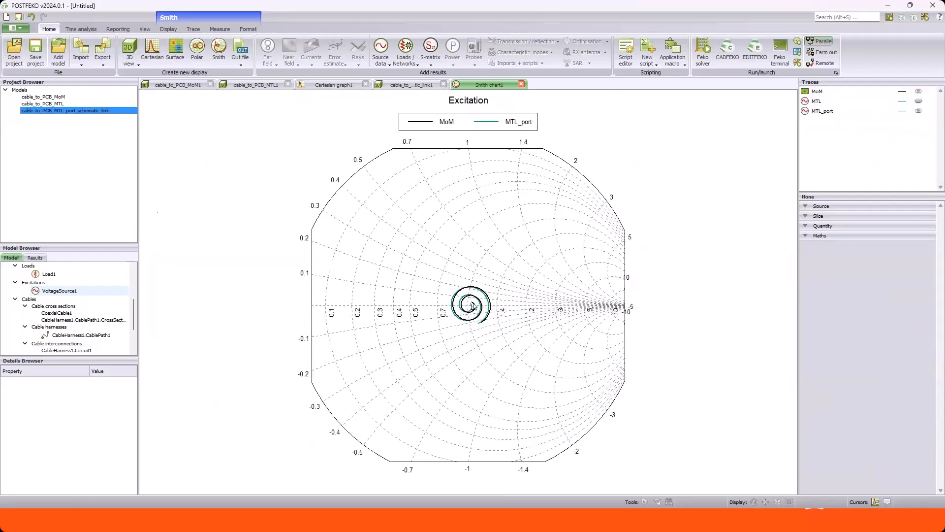
{"action": "scroll", "coordinate": [472, 307], "scroll_direction": "up", "scroll_amount": 4}
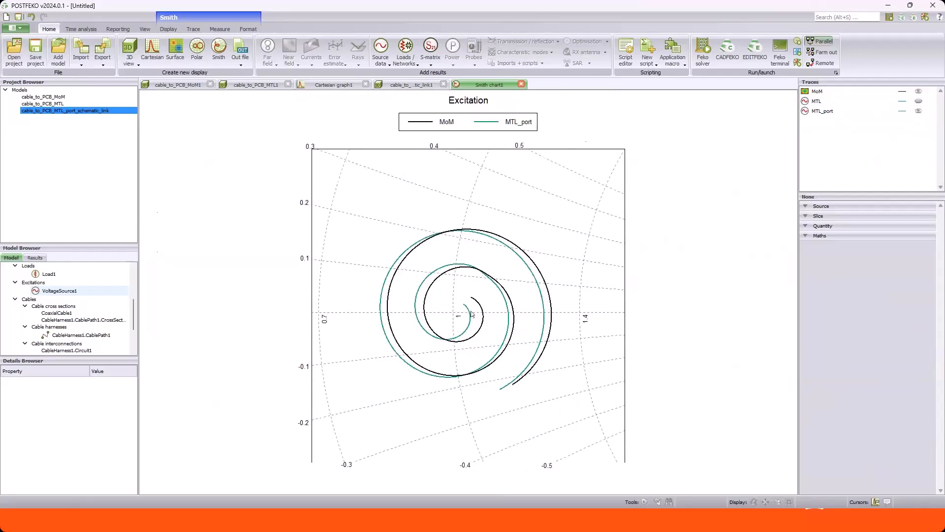
{"action": "scroll", "coordinate": [471, 314], "scroll_direction": "down", "scroll_amount": 3}
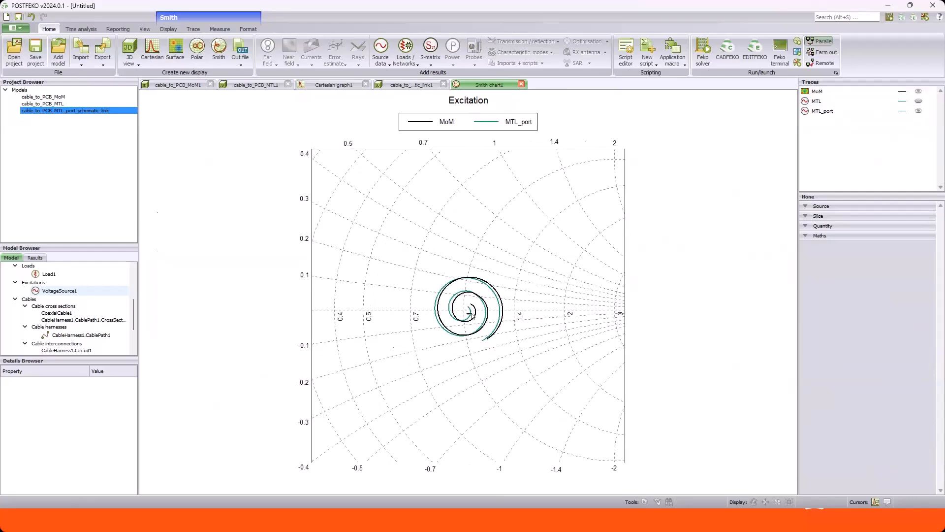
{"action": "scroll", "coordinate": [472, 313], "scroll_direction": "down", "scroll_amount": 2}
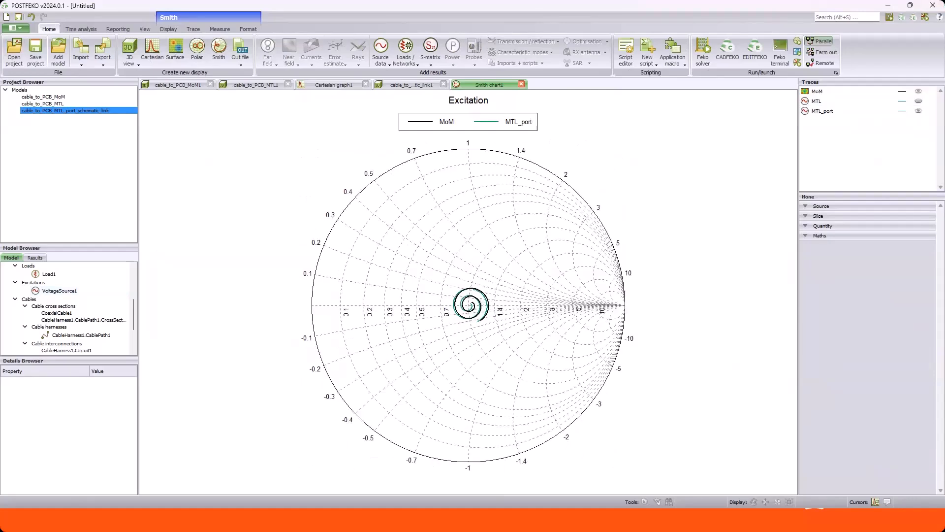
Keep the session open and add the model cable_to_PCB_with_800GHz_monopole_MTL.fek to the project.
{"action": "left_click", "coordinate": [934, 6]}
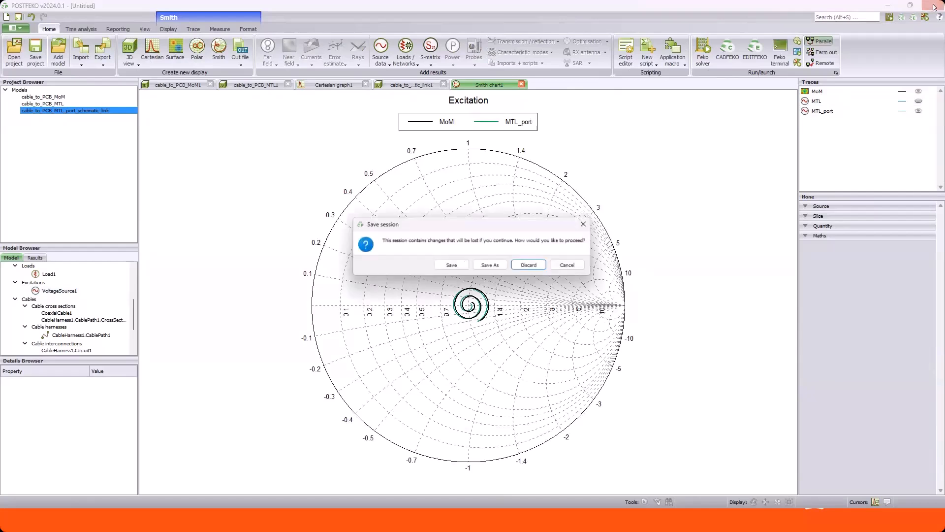
{"action": "left_click", "coordinate": [539, 268]}
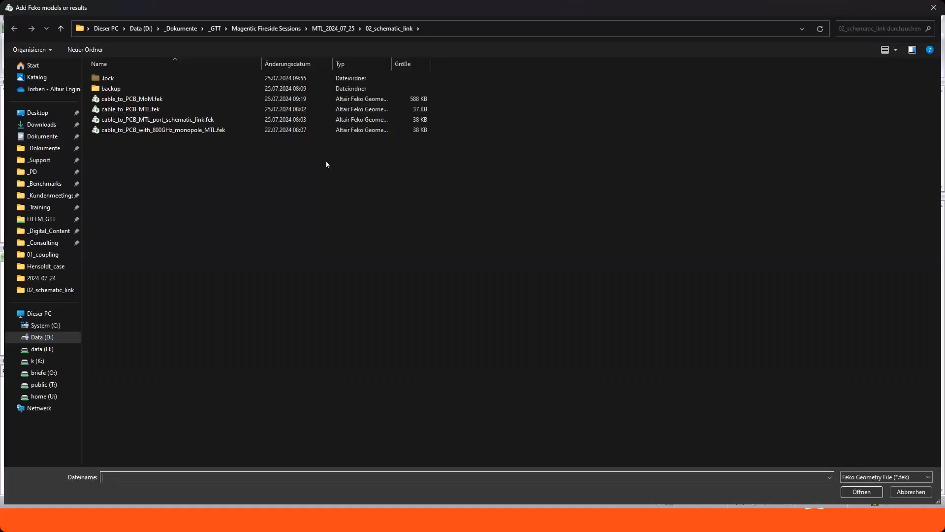
{"action": "left_click", "coordinate": [196, 130]}
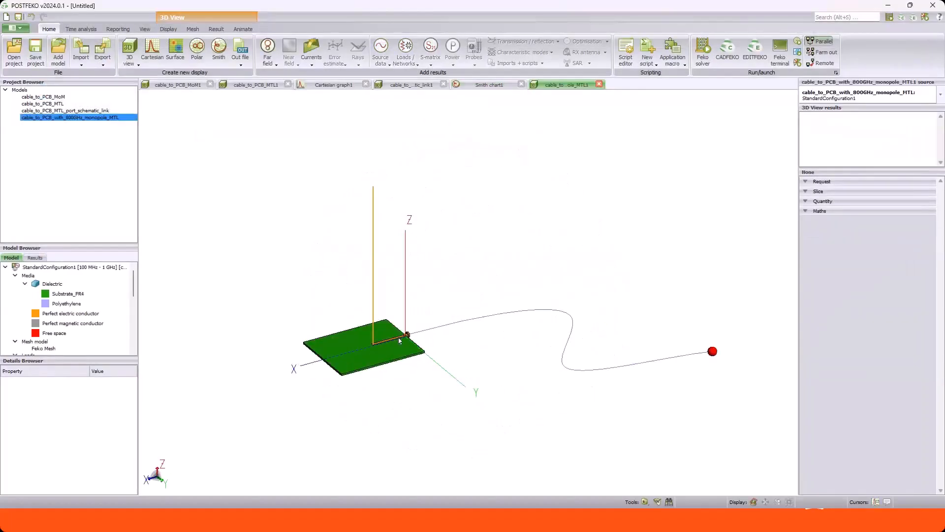
Inspect the monopole on the board's trace, the connector and the curved cable path in the 3D view.
{"action": "scroll", "coordinate": [388, 341], "scroll_direction": "up", "scroll_amount": 5}
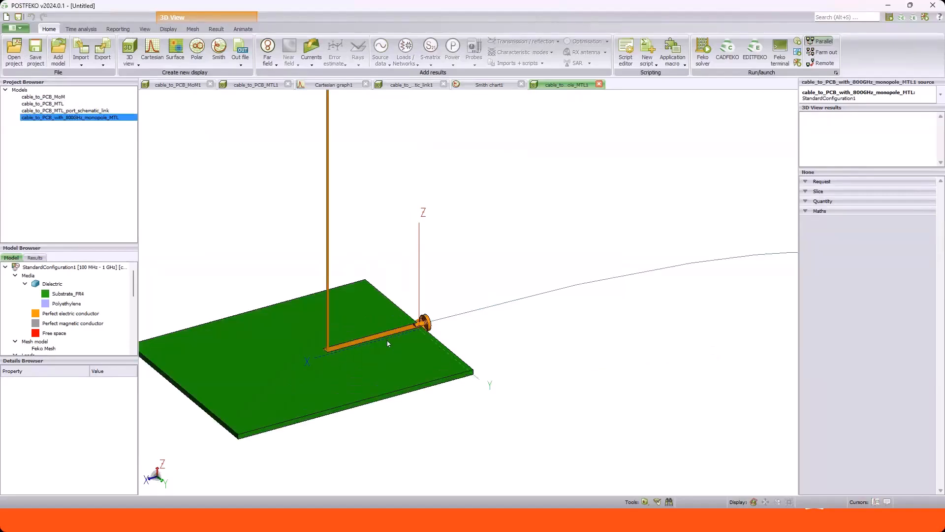
{"action": "scroll", "coordinate": [388, 340], "scroll_direction": "down", "scroll_amount": 9}
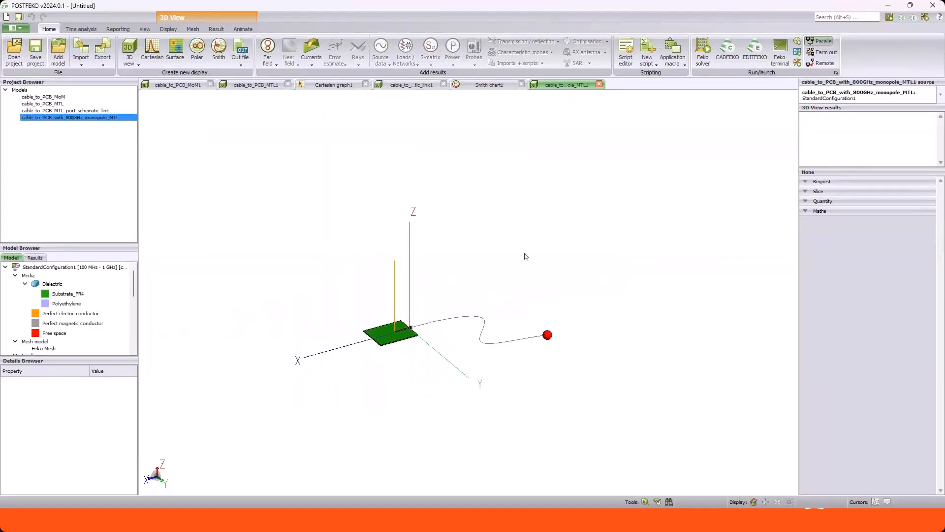
{"action": "left_click_drag", "start_coordinate": [506, 291], "coordinate": [469, 292]}
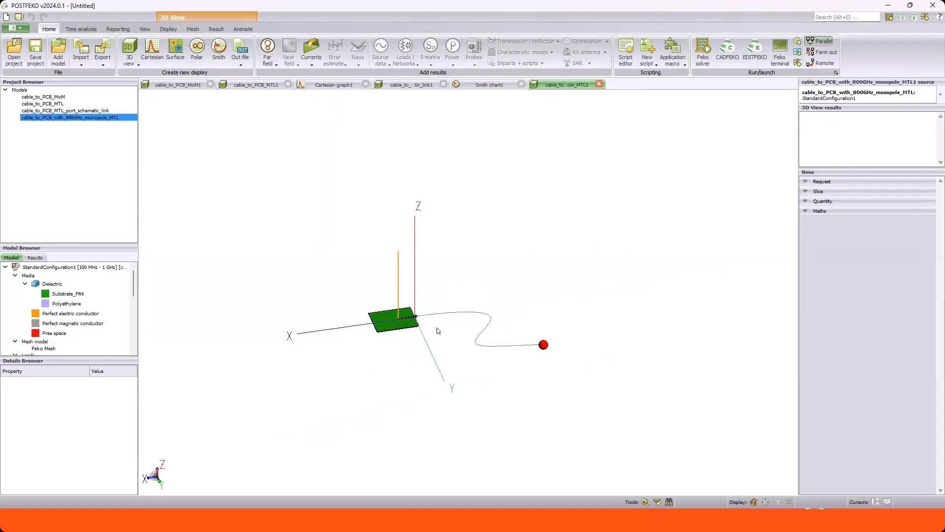
{"action": "scroll", "coordinate": [419, 322], "scroll_direction": "up", "scroll_amount": 5}
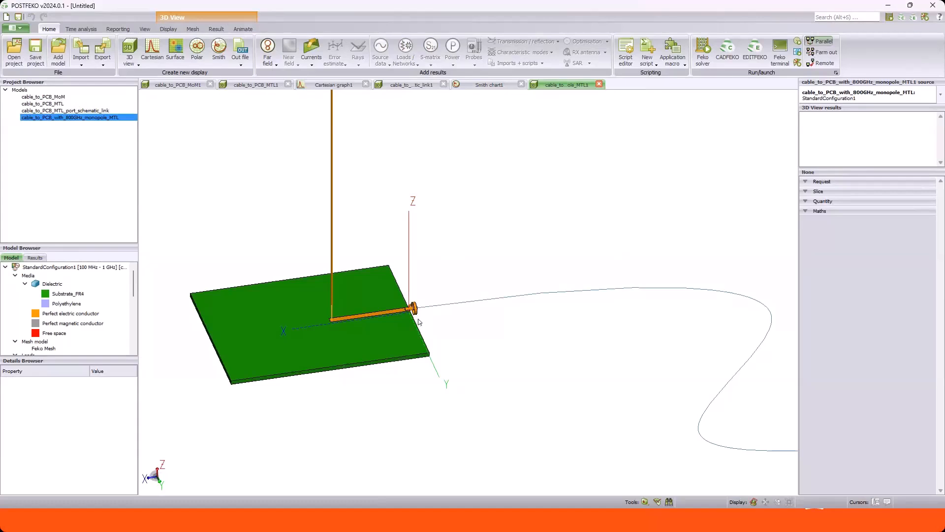
{"action": "scroll", "coordinate": [474, 318], "scroll_direction": "down", "scroll_amount": 5}
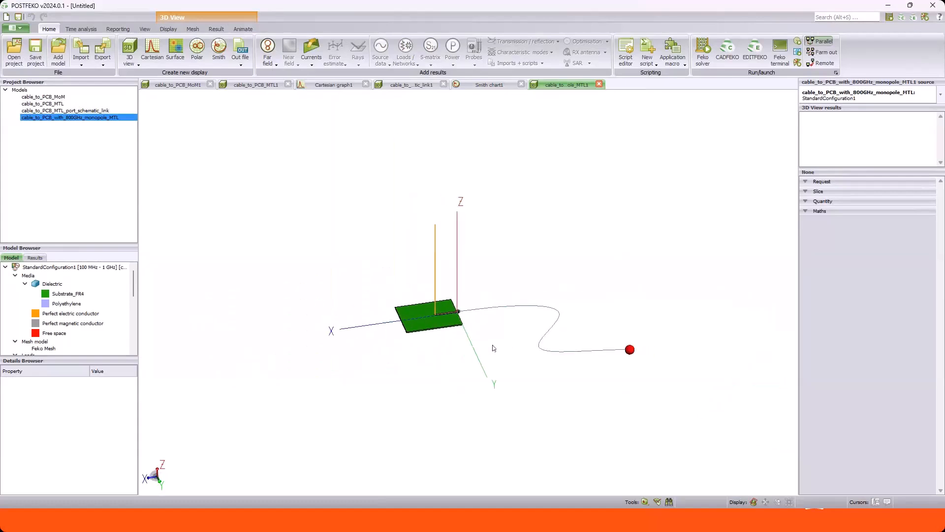
Close POSTFEKO, discarding the session changes, and close CADFEKO.
{"action": "left_click", "coordinate": [933, 5]}
{"action": "left_click", "coordinate": [529, 265]}
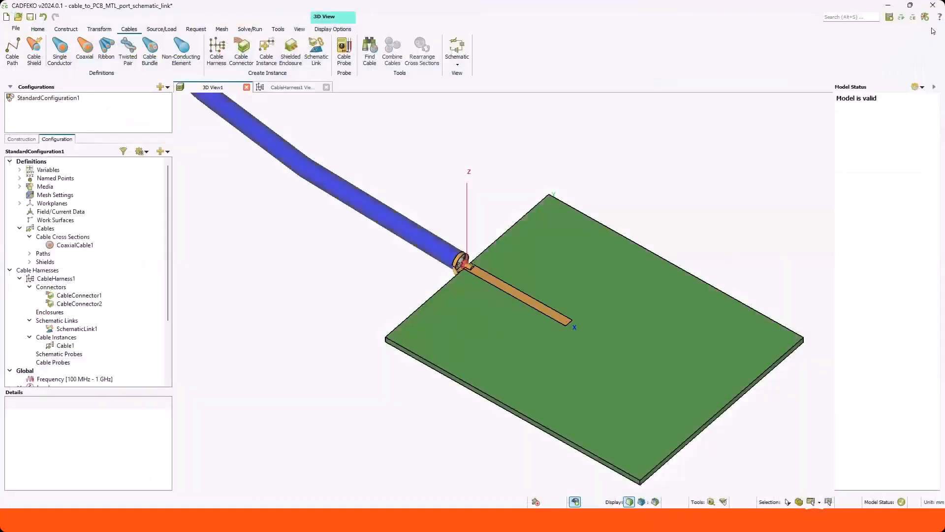
{"action": "left_click", "coordinate": [933, 5]}
{"action": "left_click", "coordinate": [508, 264]}
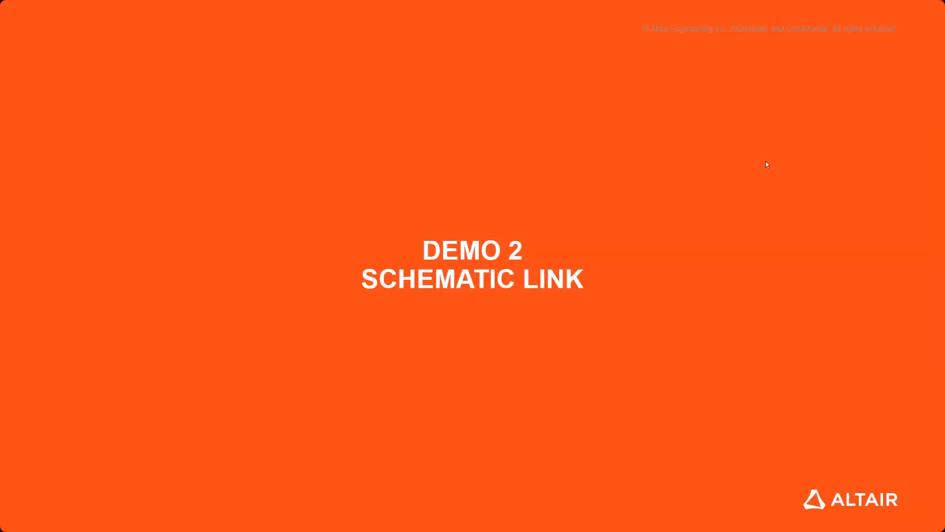
{"action": "left_click", "coordinate": [502, 190]}
{"action": "left_click", "coordinate": [502, 193]}
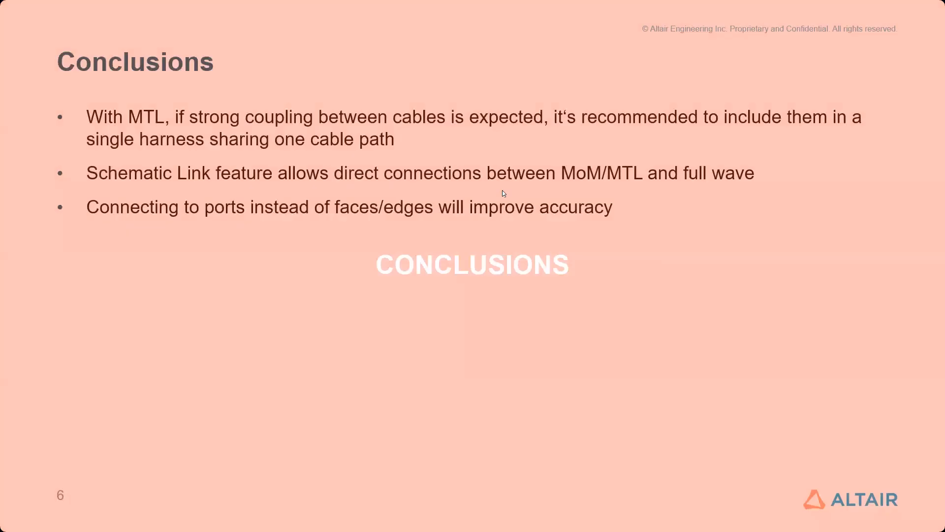